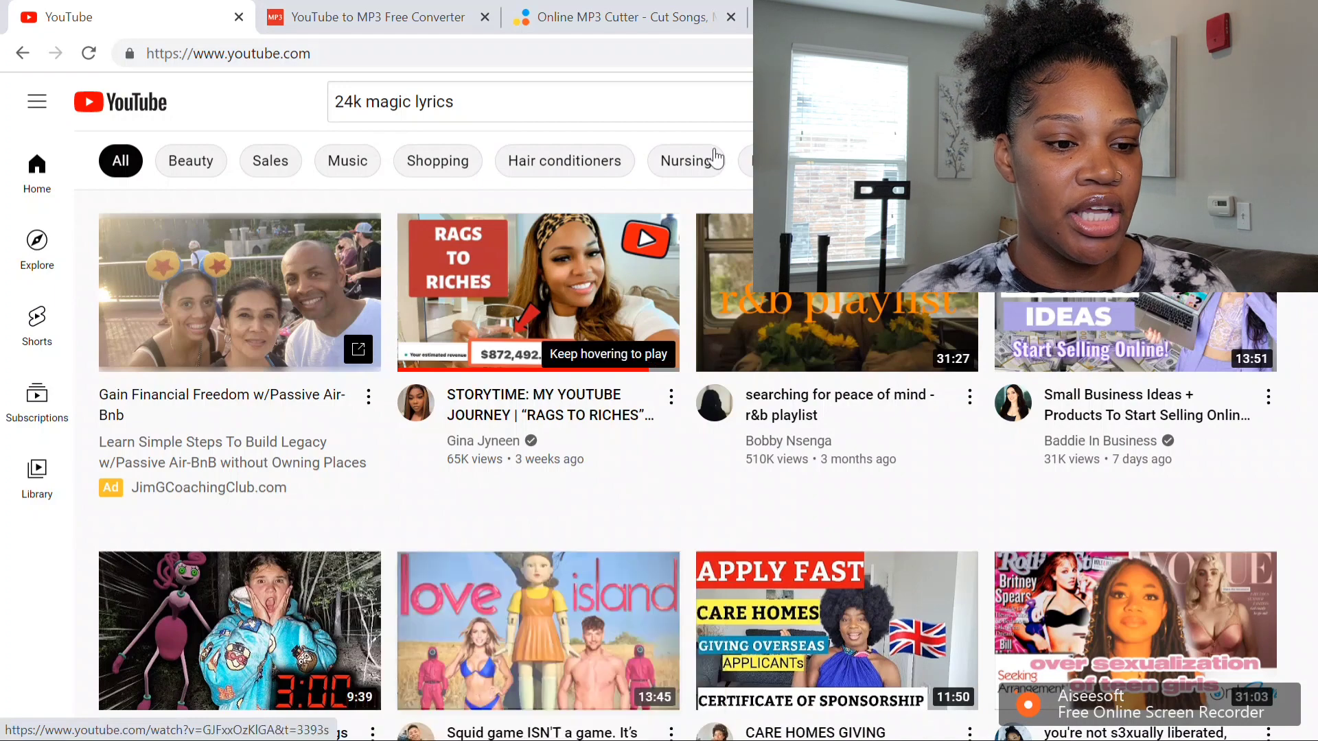
# Step: Change the YouTube search query to '24k magic lyrics' and run it
pyautogui.click(511, 100)
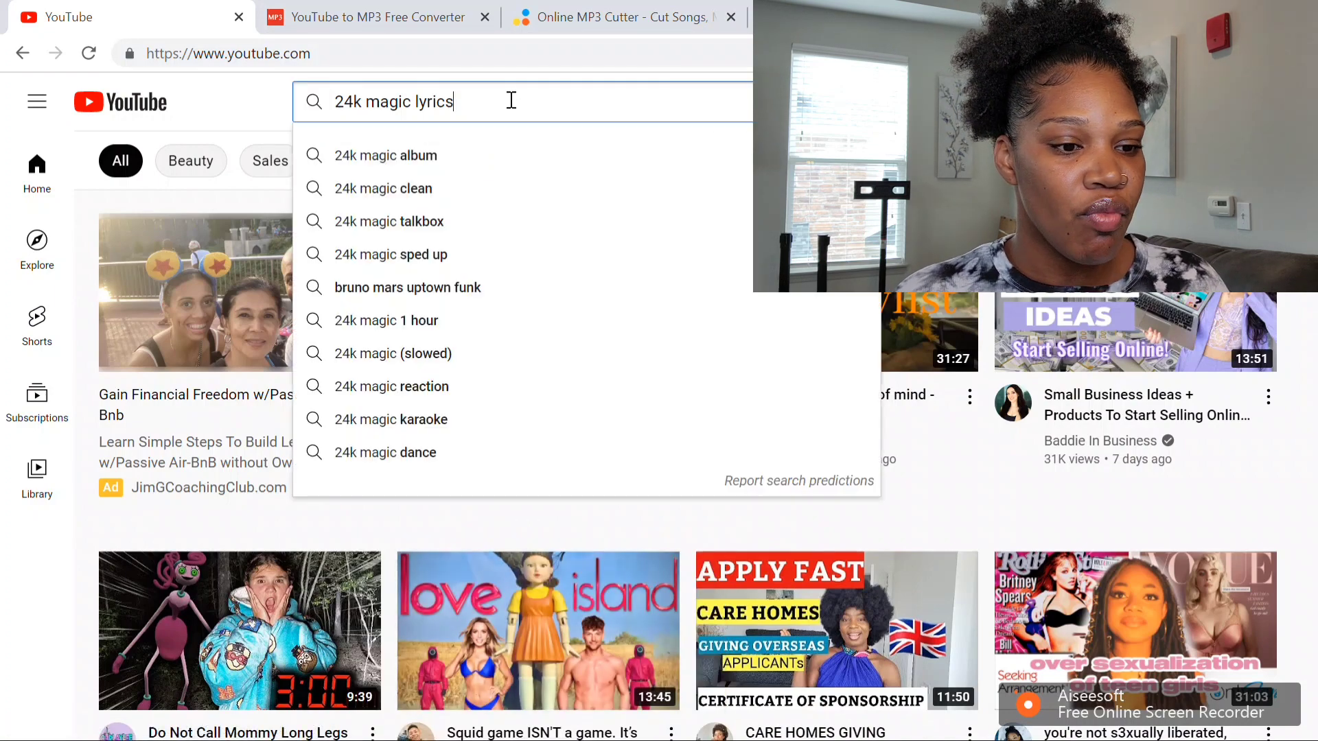
pyautogui.press('BackSpace')
pyautogui.press('BackSpace')
pyautogui.press('BackSpace')
pyautogui.press('BackSpace')
pyautogui.press('BackSpace')
pyautogui.press('BackSpace')
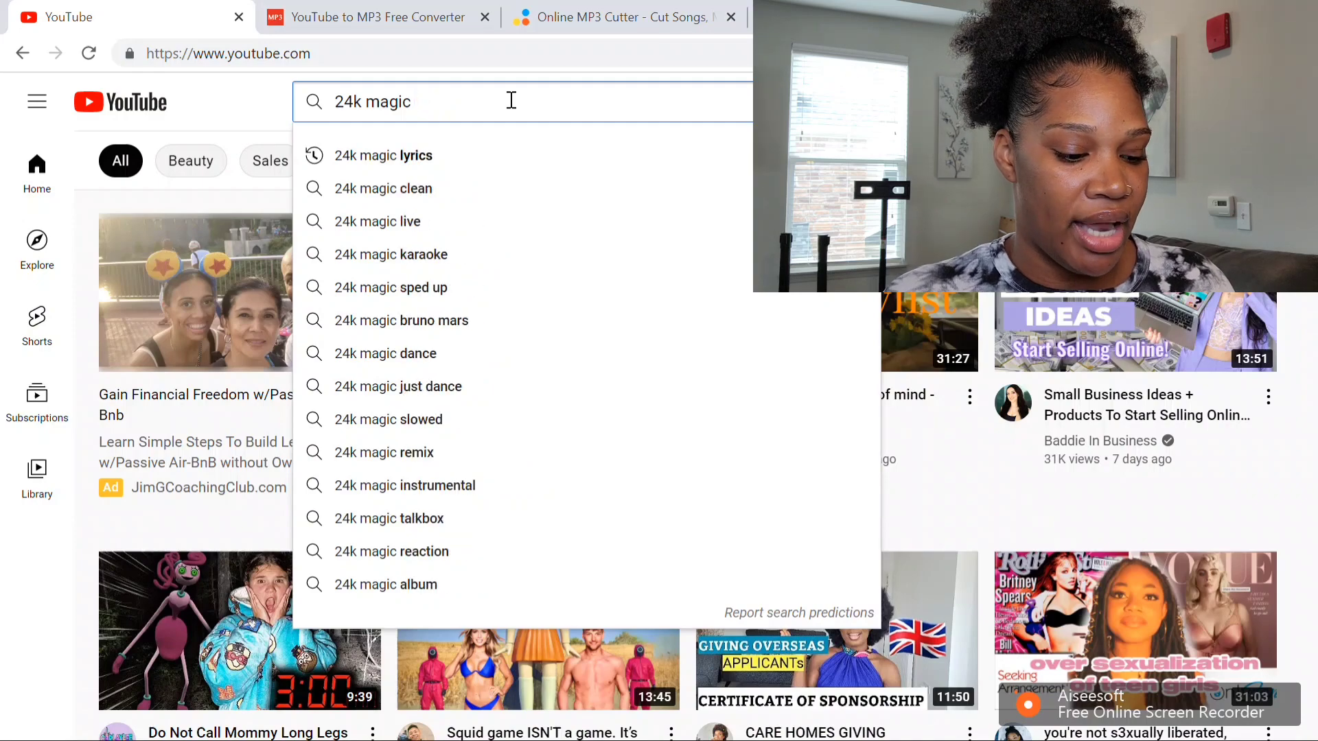
pyautogui.write('lyric')
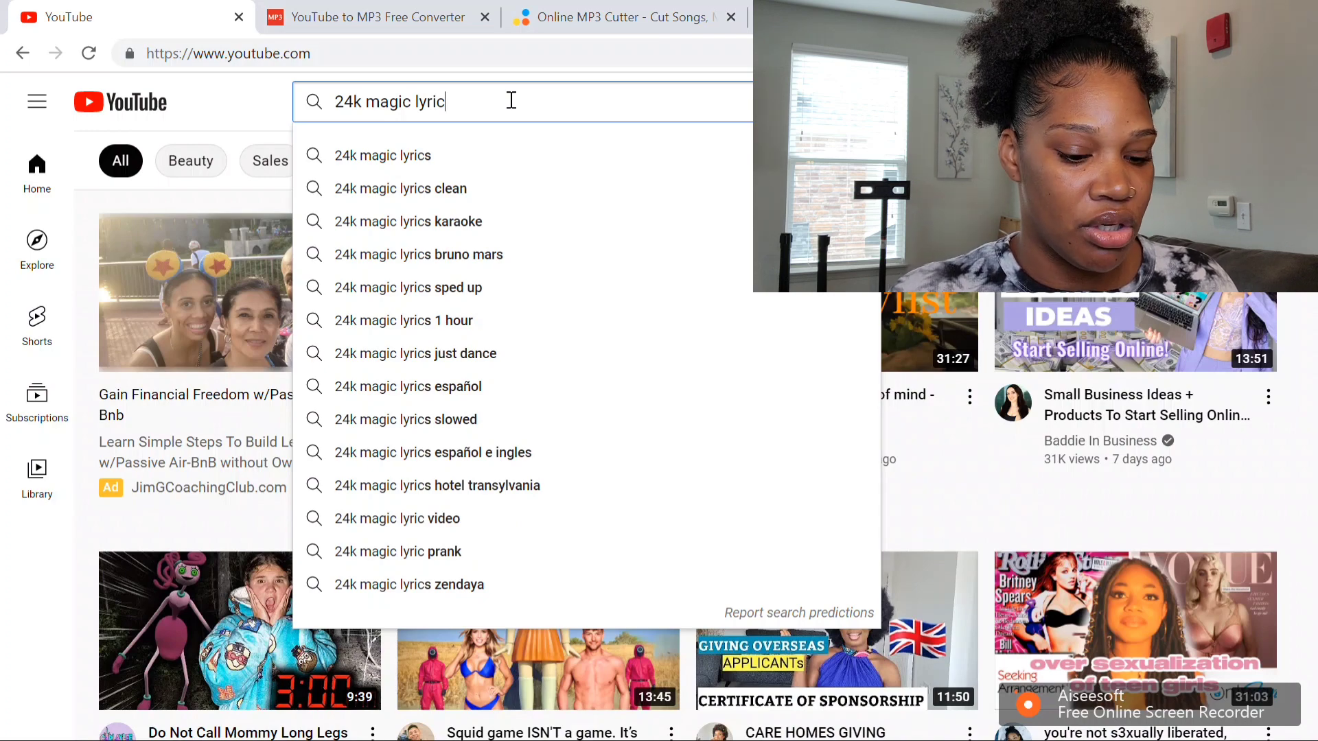
pyautogui.write('s')
pyautogui.press('Return')
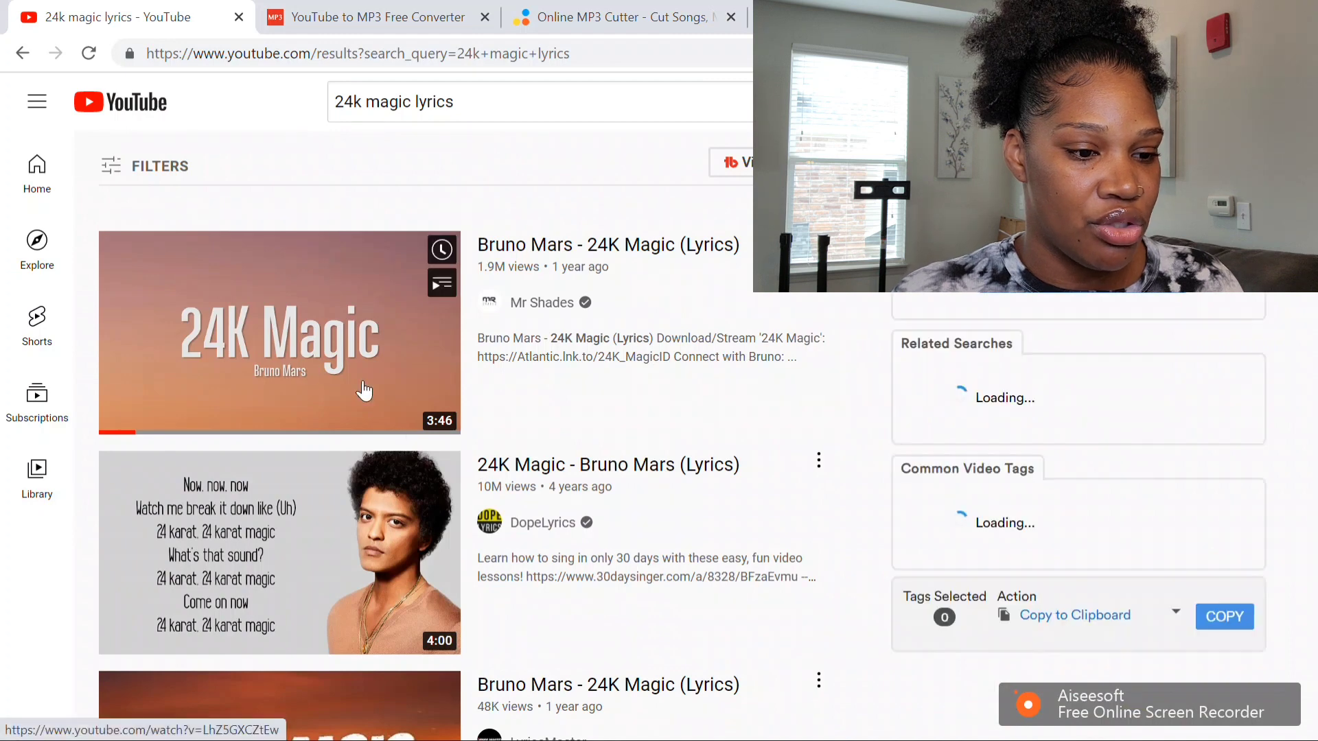
# Step: Open the Bruno Mars - 24K Magic (Lyrics) video and pause the pre-roll ad
pyautogui.click(231, 394)
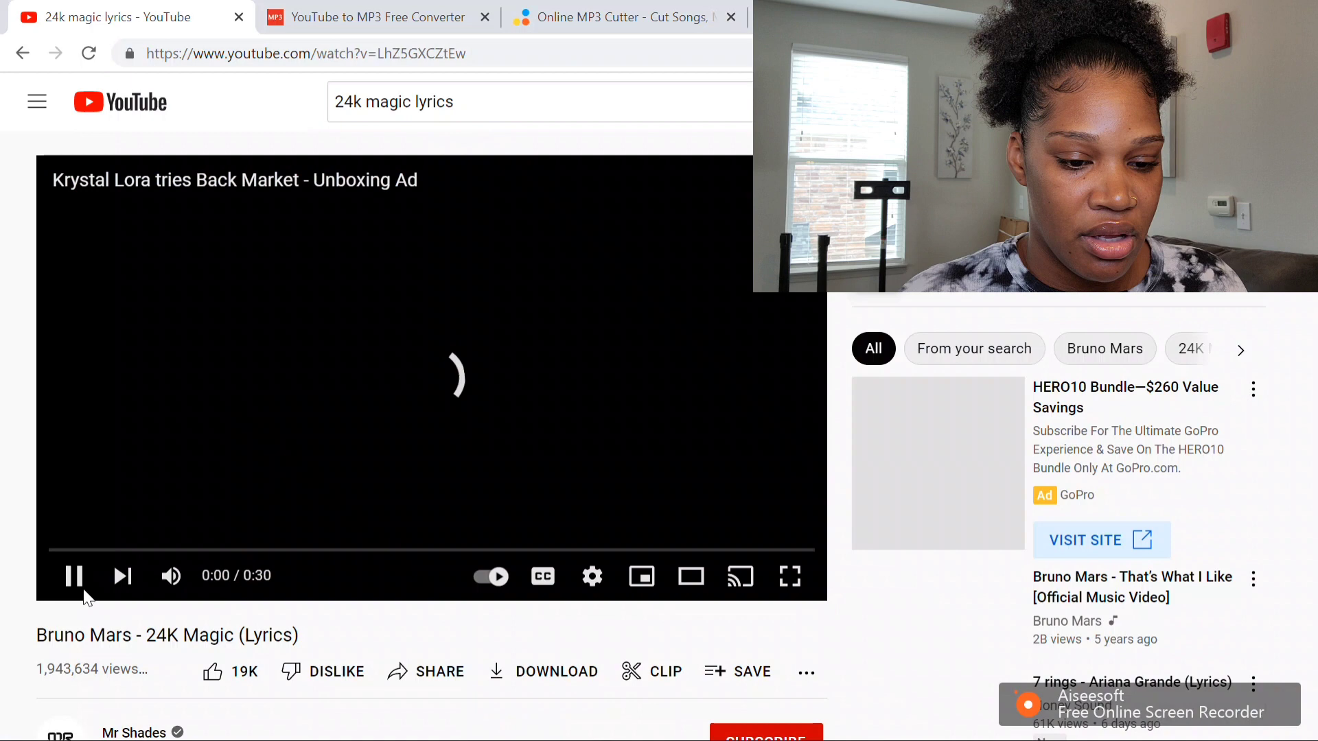
pyautogui.click(75, 578)
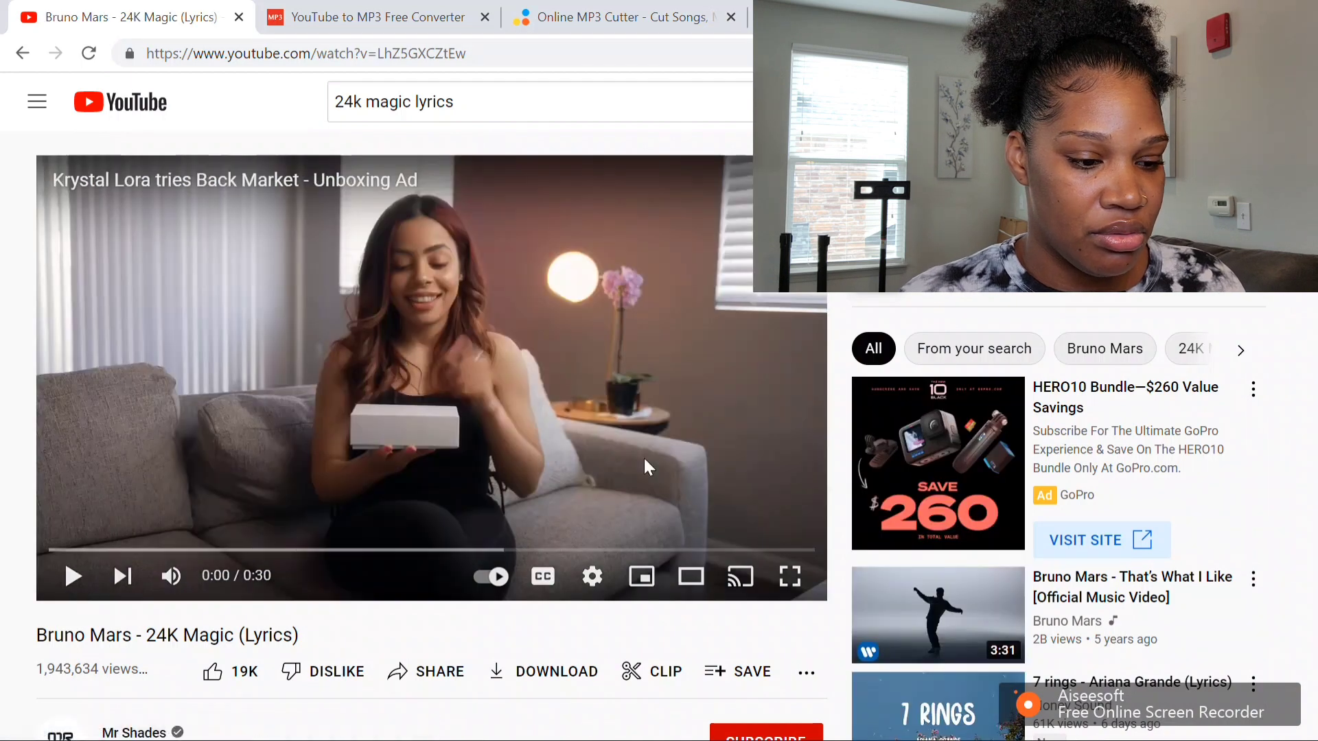
pyautogui.scroll(-2, 468, 643)
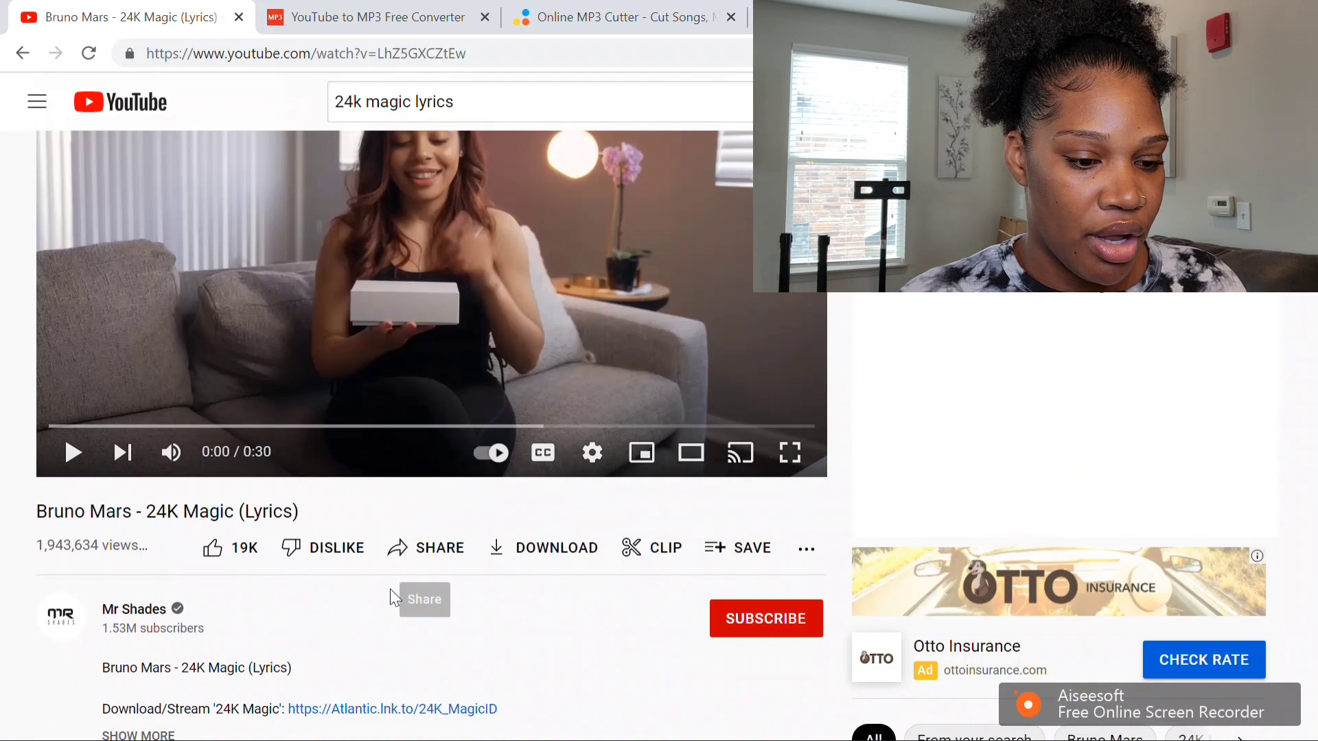
# Step: Copy the video's short share link to the clipboard
pyautogui.click(411, 549)
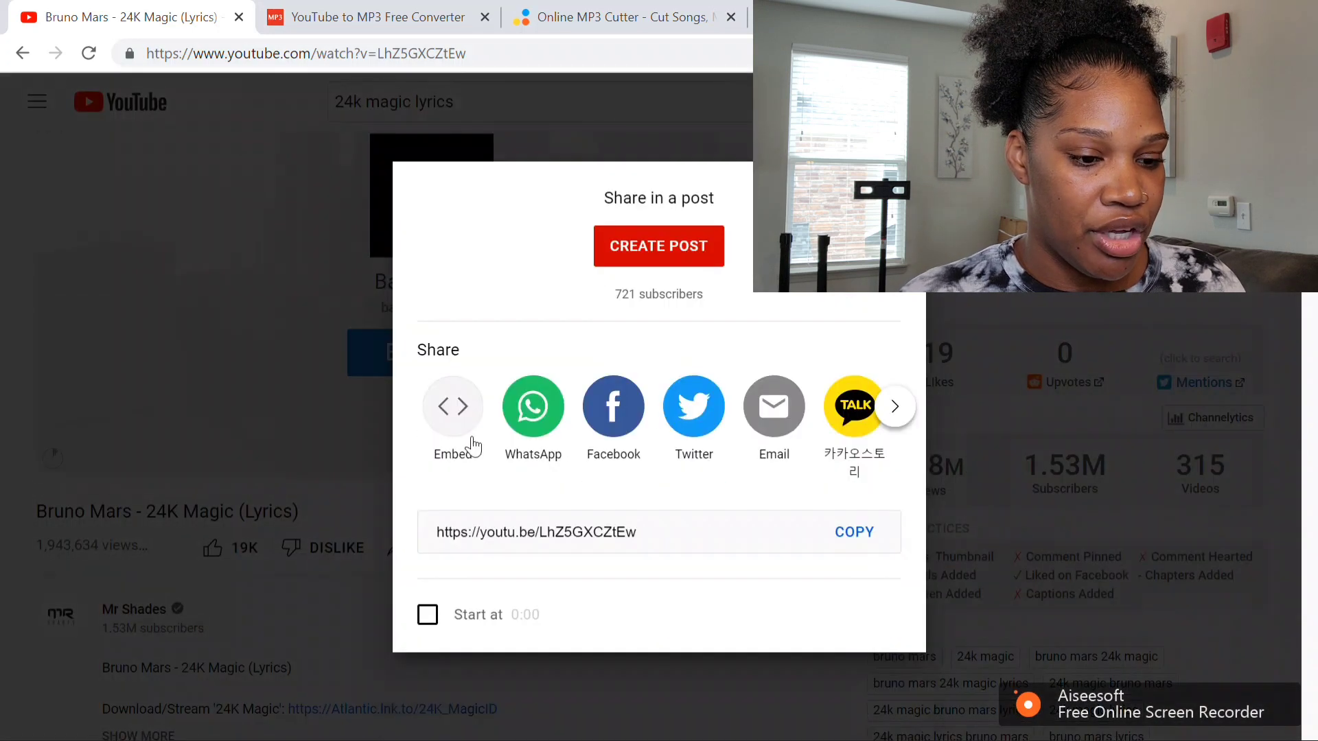
pyautogui.click(853, 530)
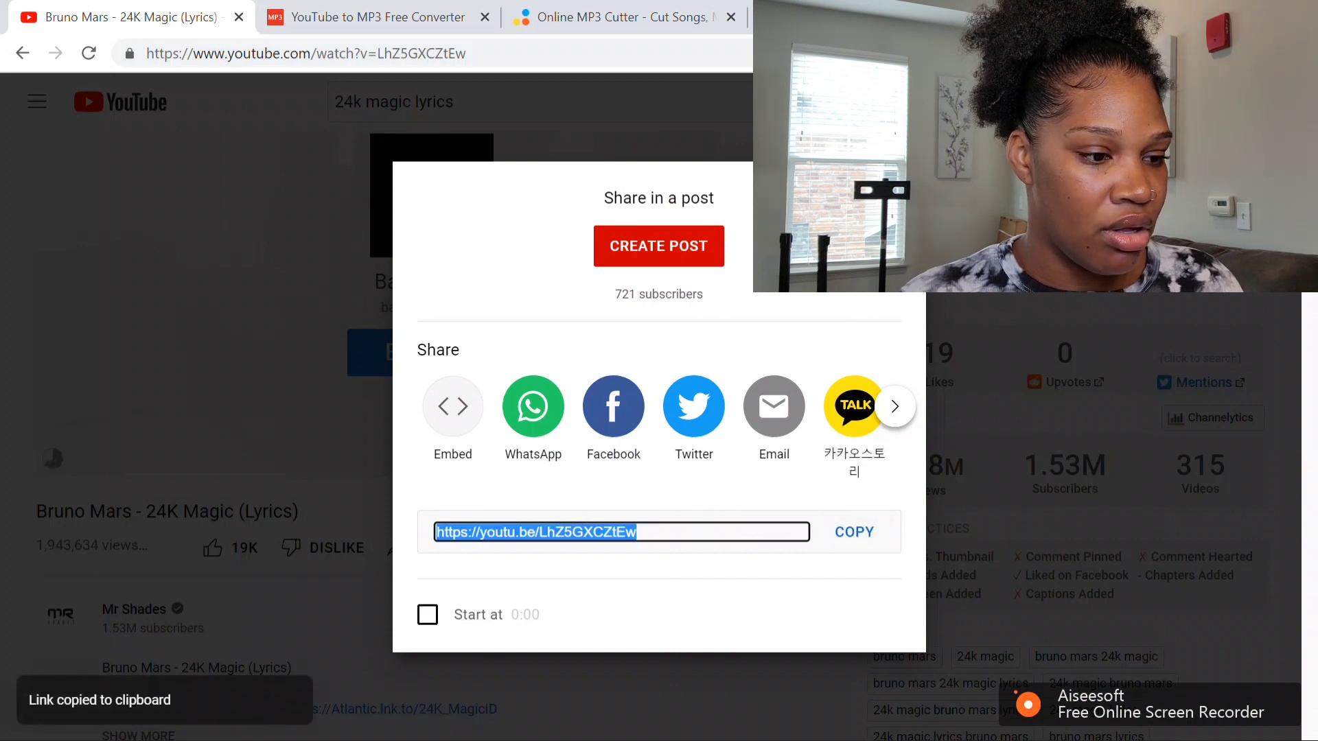
pyautogui.press('Escape')
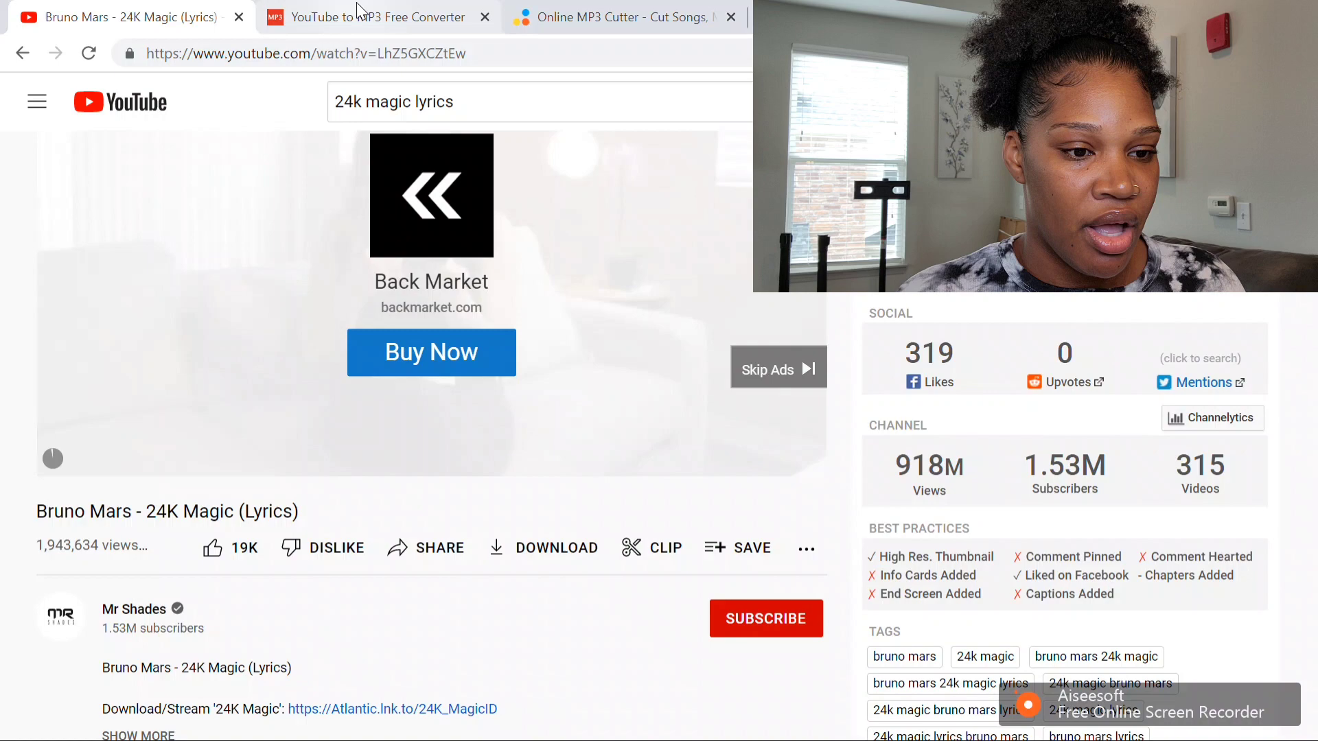
# Step: Pause the ad still playing on the video page, then return to the MP3 converter
pyautogui.click(356, 4)
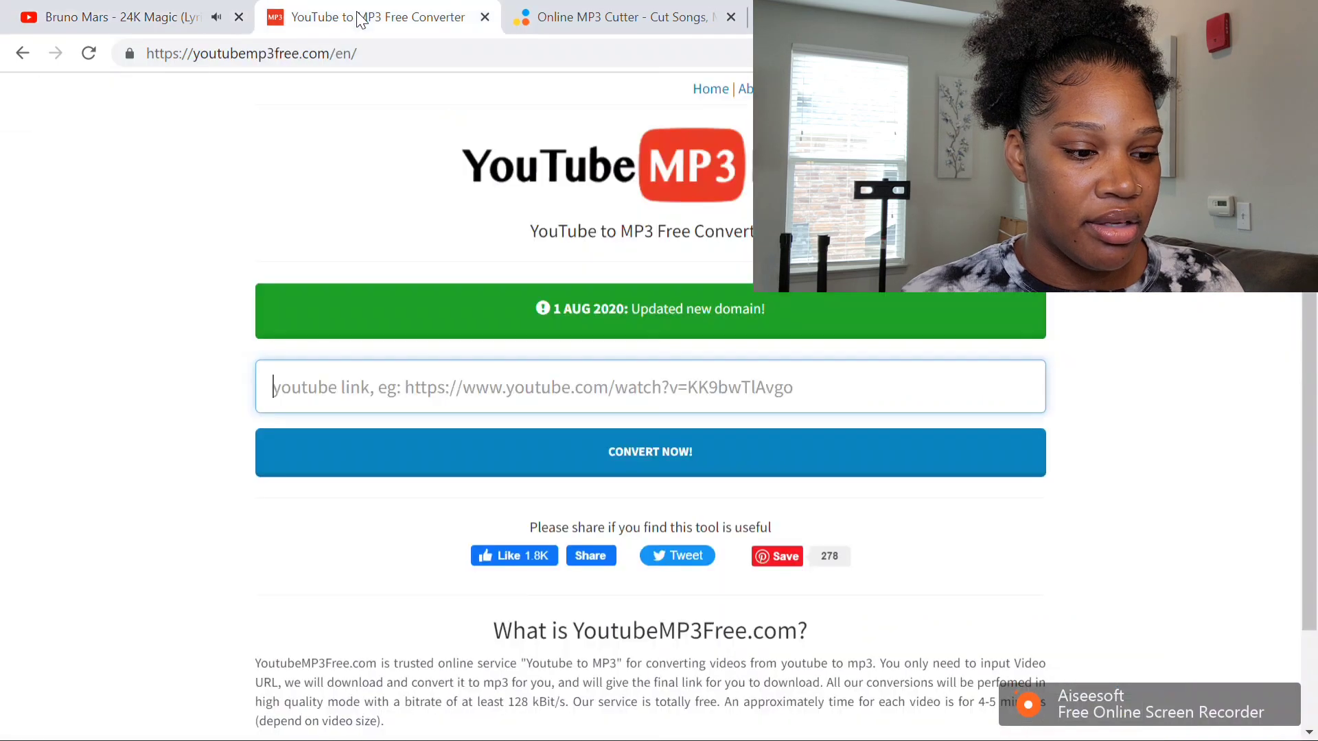
pyautogui.click(171, 23)
pyautogui.press('space')
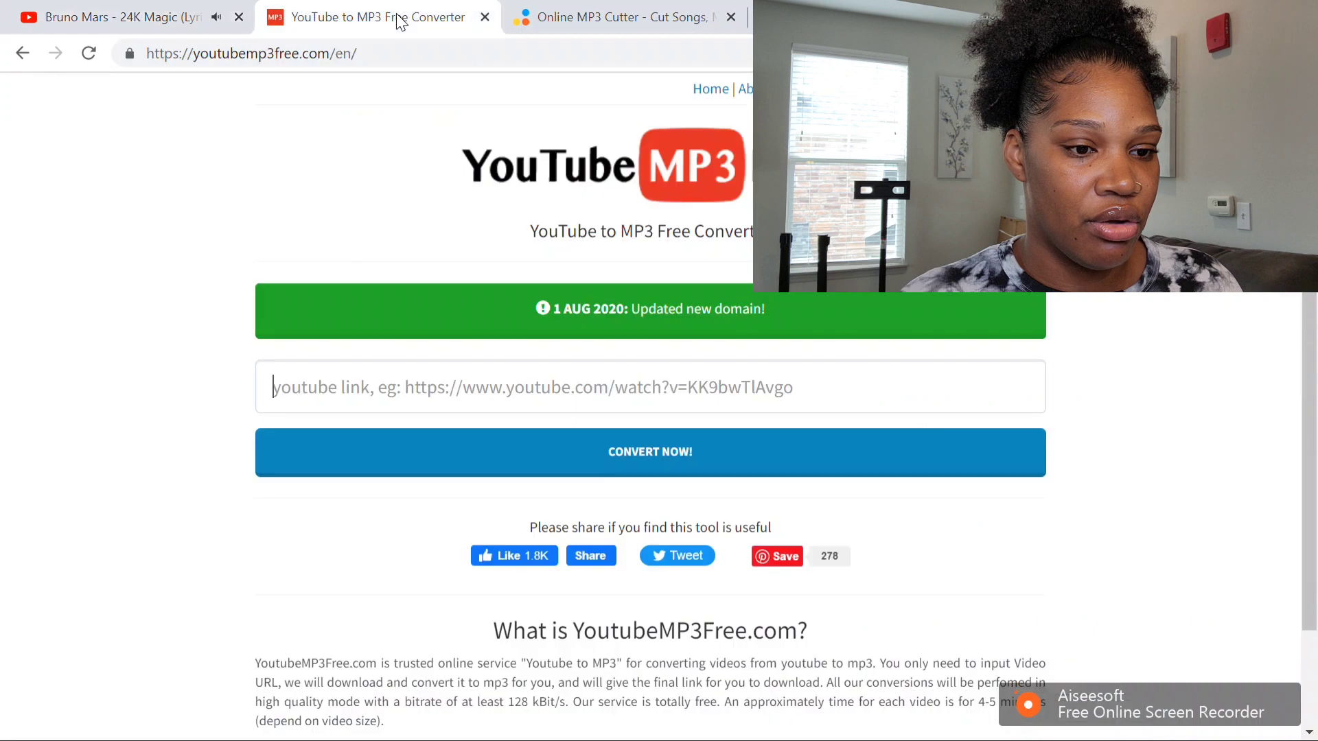
pyautogui.click(400, 21)
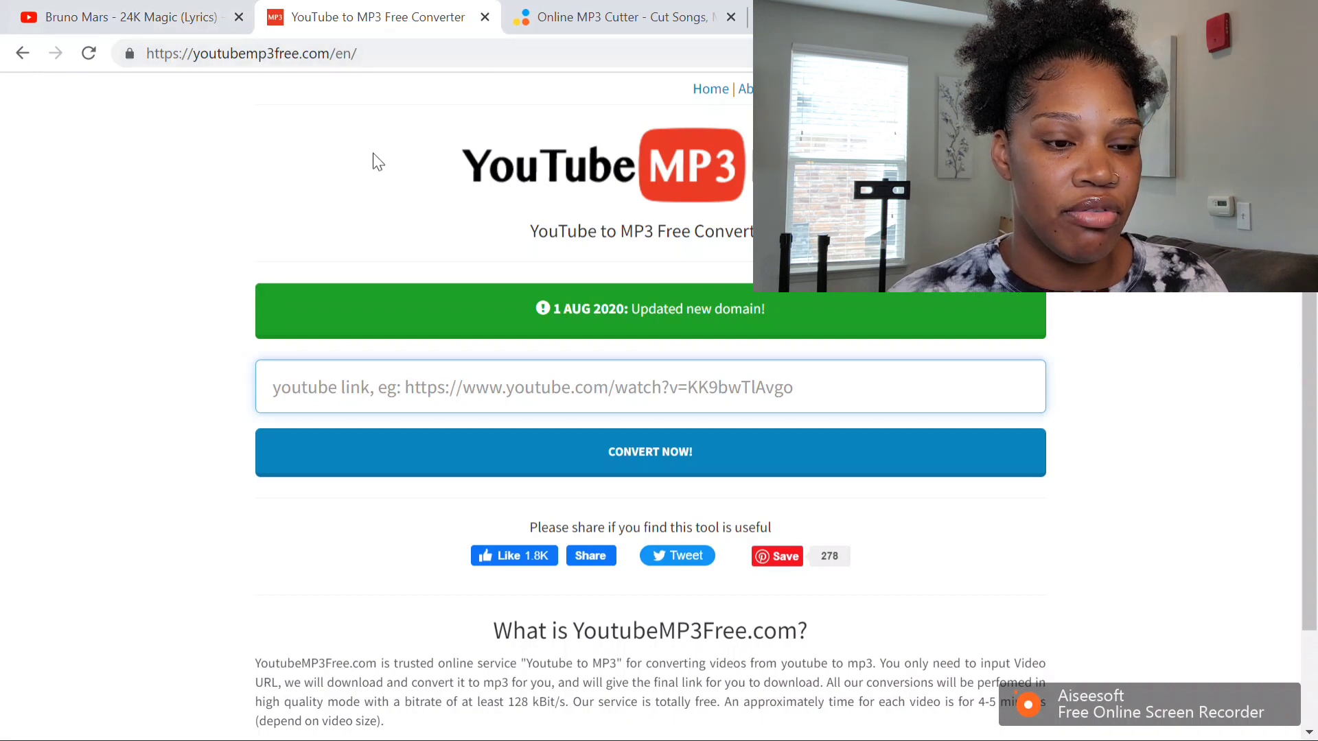
# Step: Fill the link field with the copied youtu.be link and convert it to MP3
pyautogui.click(357, 388)
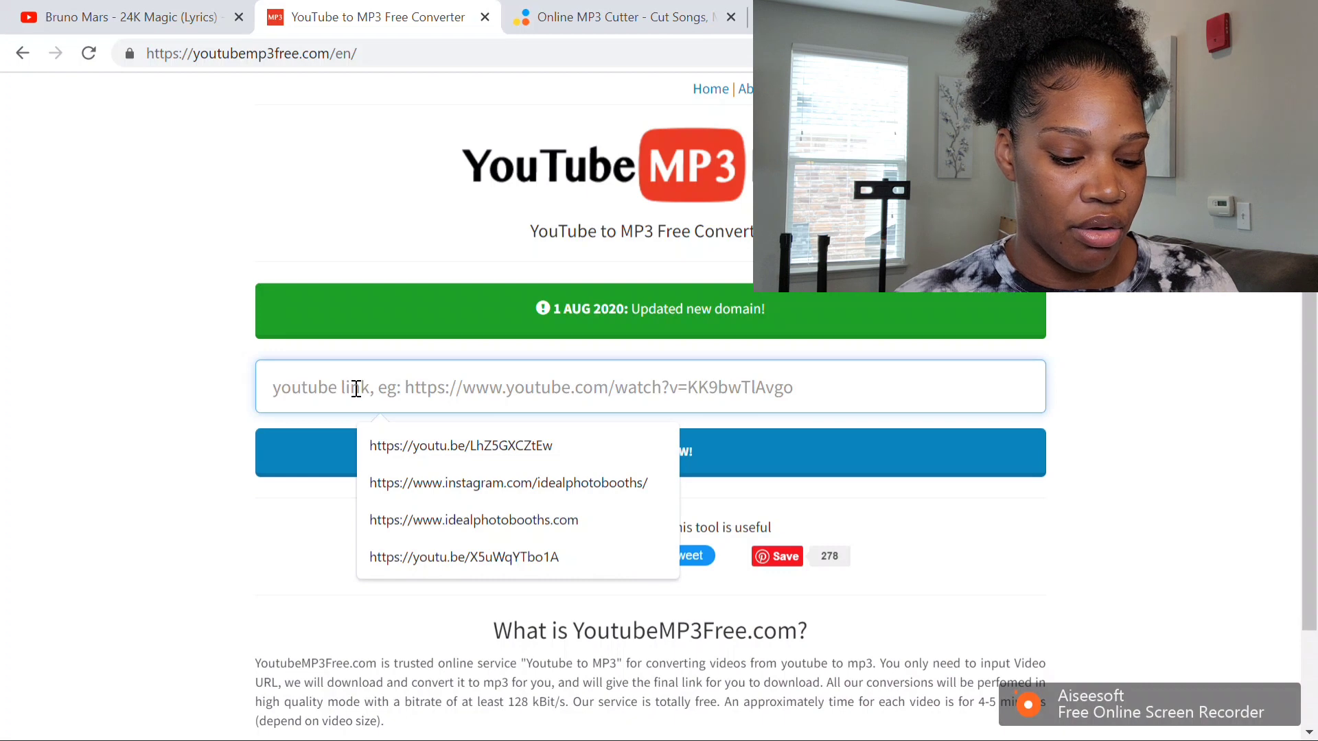
pyautogui.press('Down')
pyautogui.press('Return')
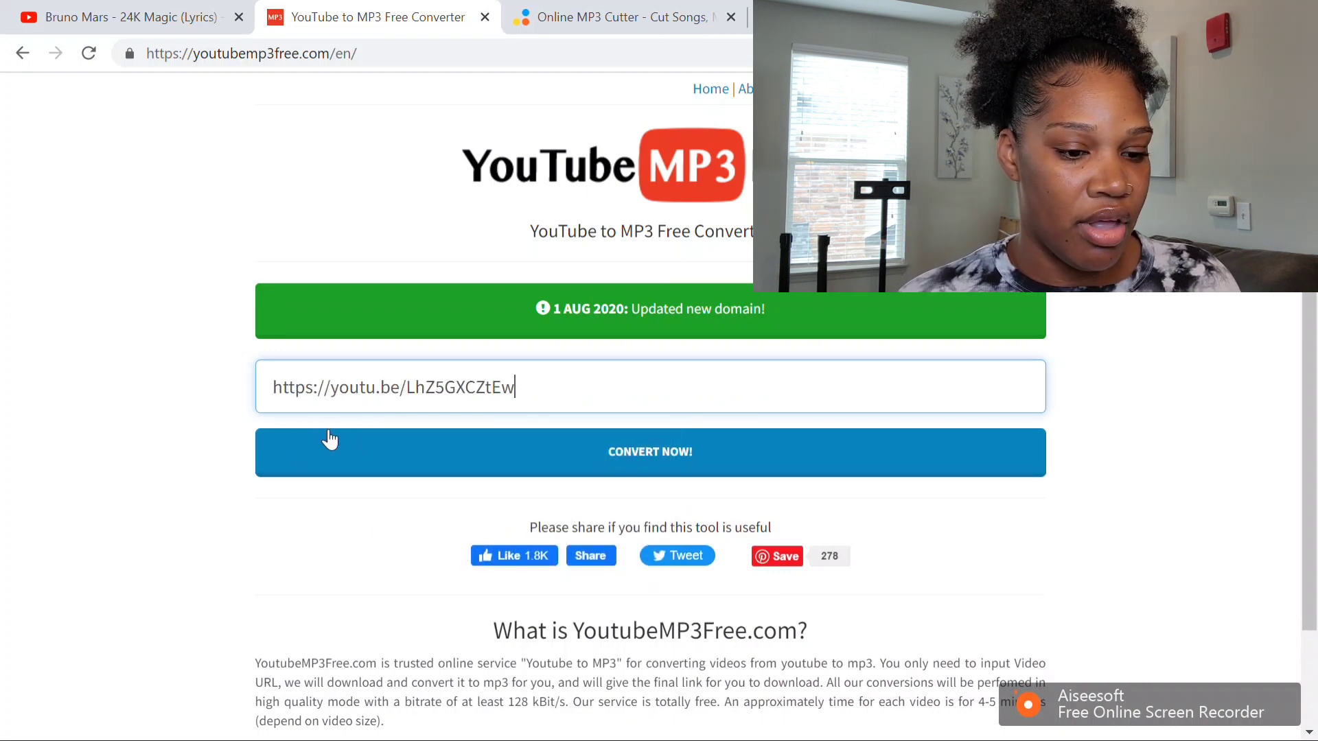
pyautogui.click(345, 458)
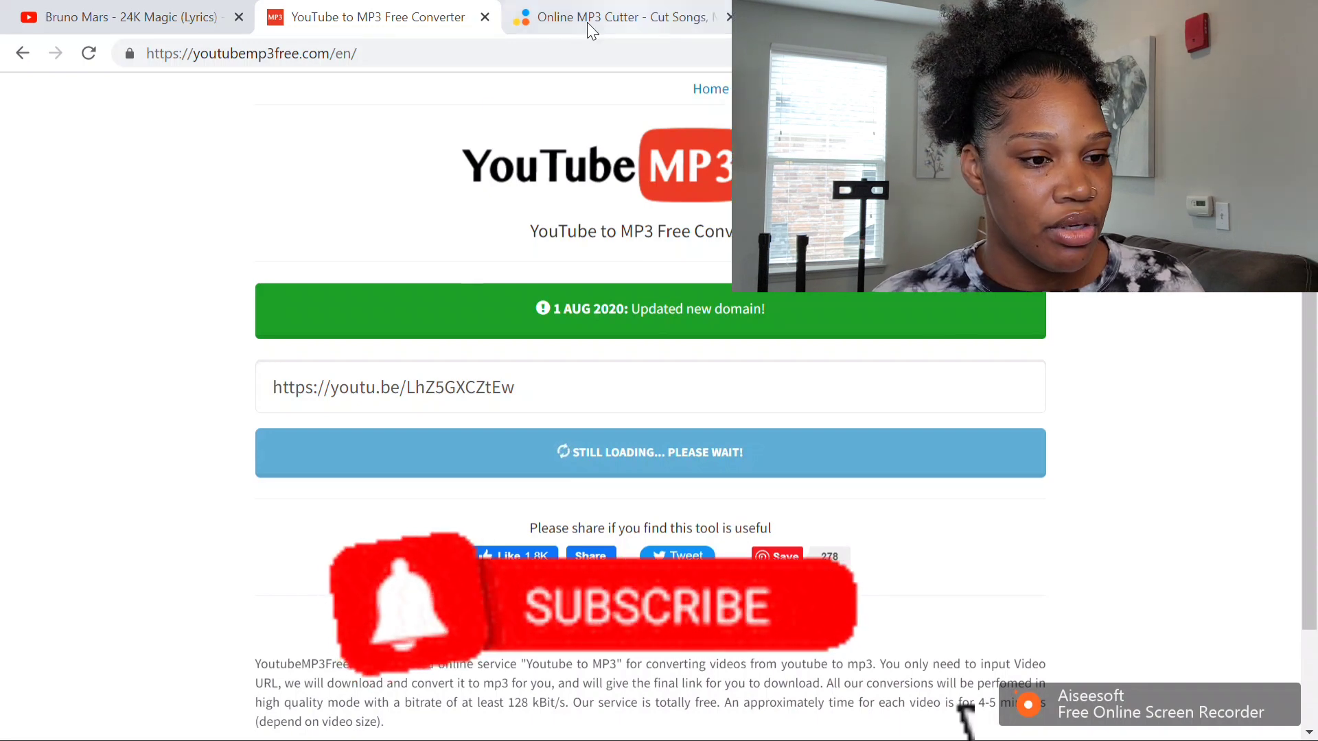
pyautogui.click(552, 161)
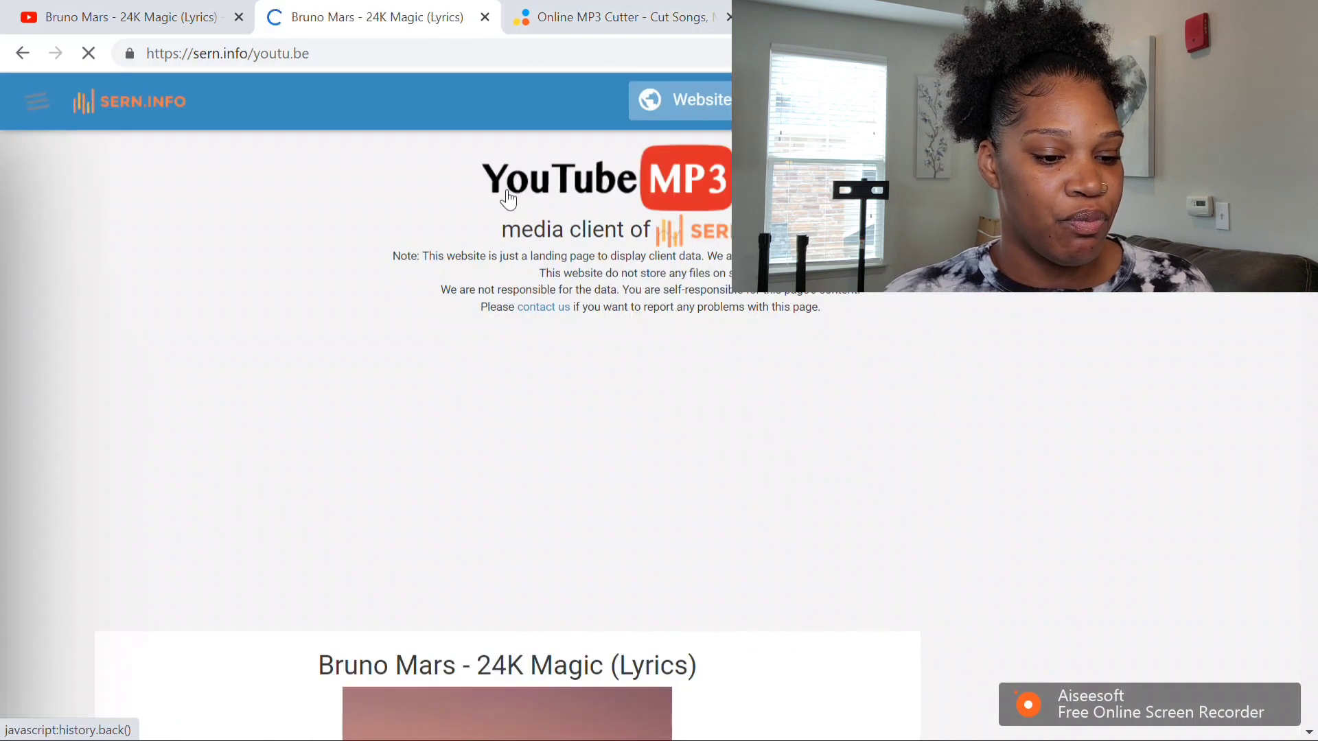
# Step: Download the 3.45 MB 24K Magic MP3 and go to the mp3cut.net Audio Cutter
pyautogui.scroll(-8, 456, 519)
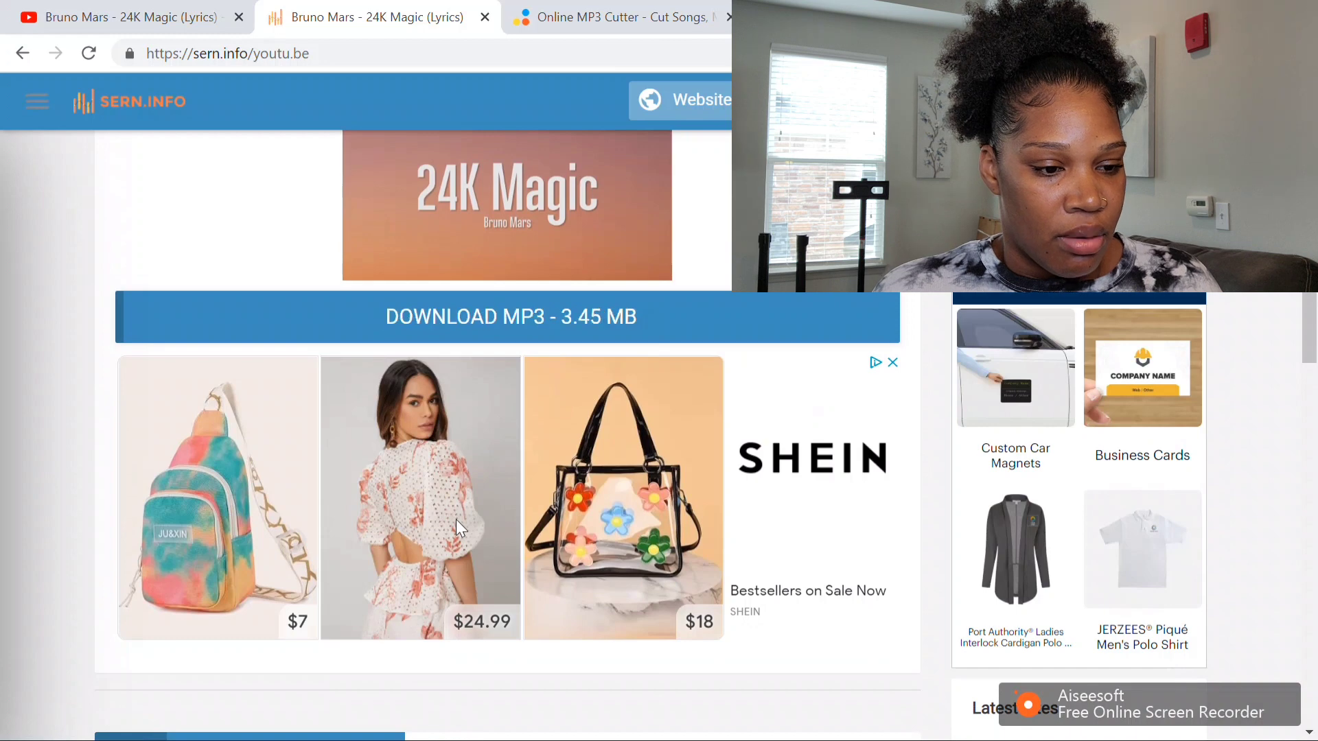
pyautogui.click(478, 317)
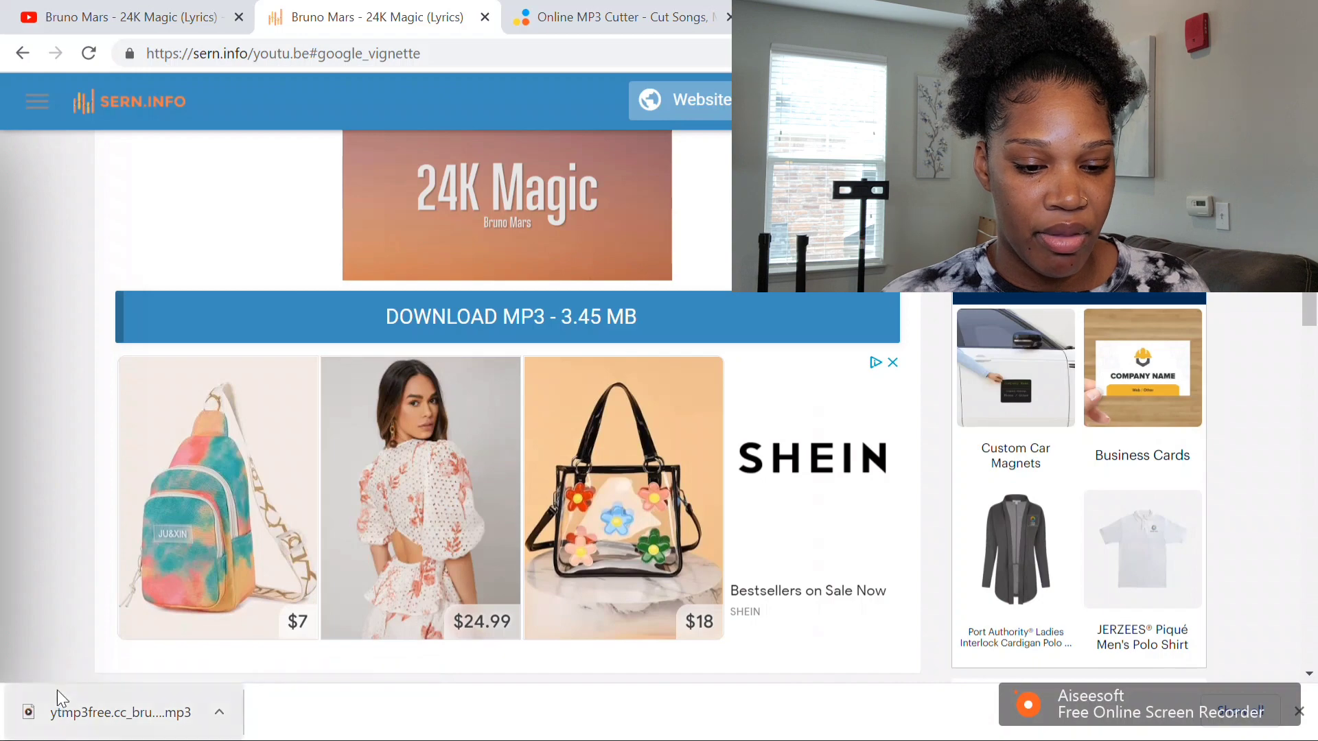
pyautogui.click(578, 14)
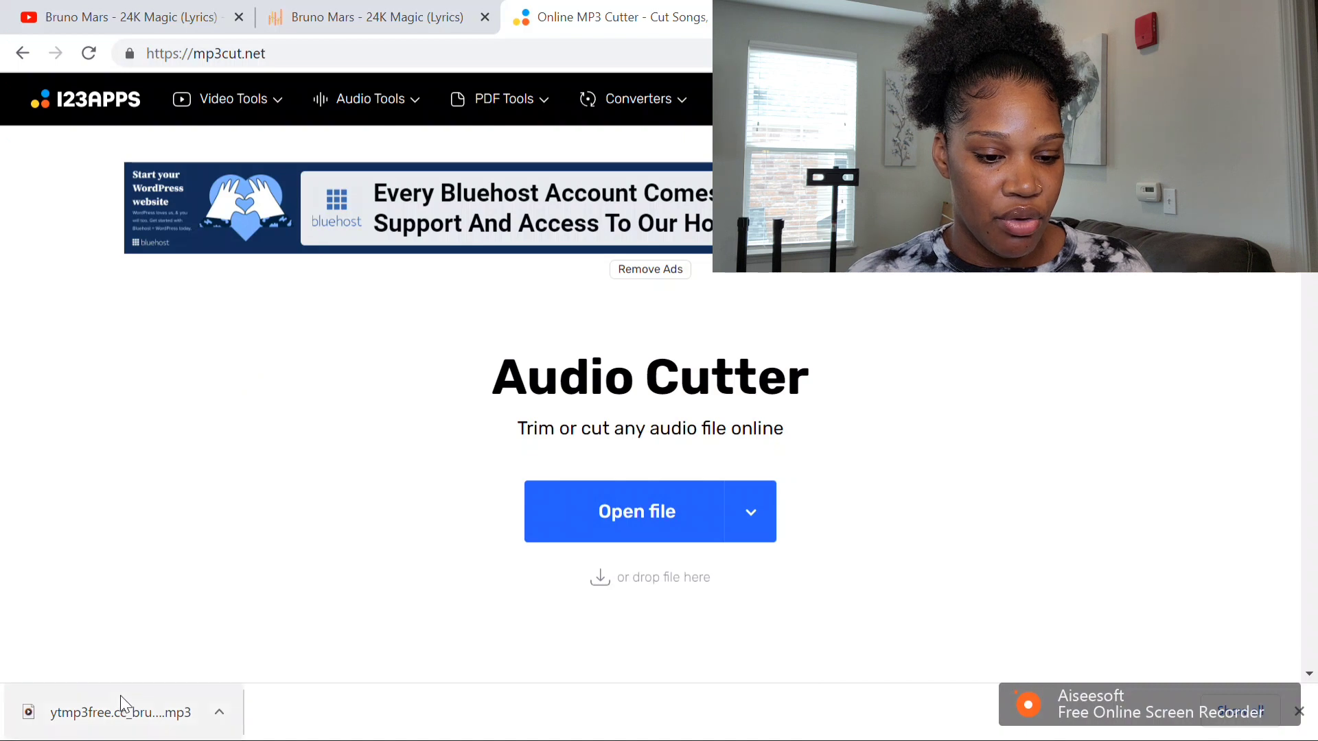
# Step: Load the downloaded MP3 into the cutter and trim it to 00:42.2–01:21.6
pyautogui.moveTo(122, 702); pyautogui.dragTo(639, 496)
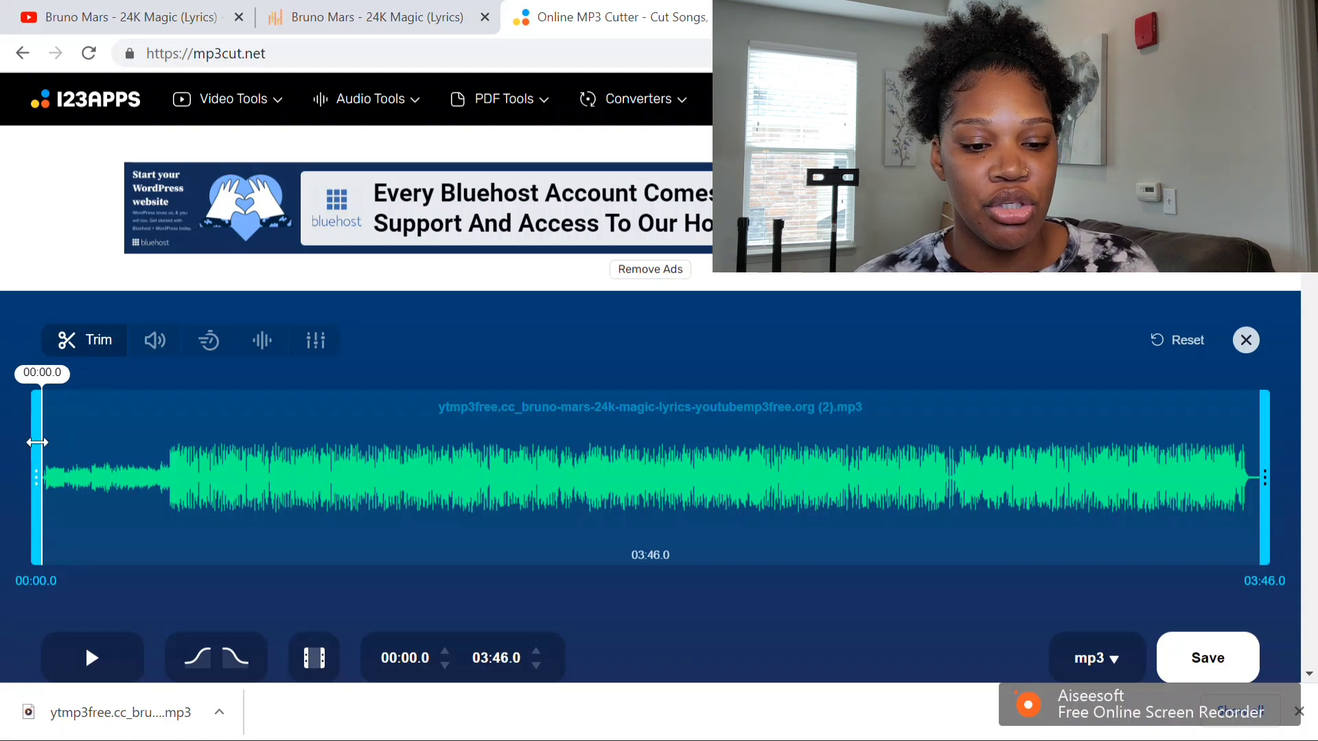
pyautogui.moveTo(37, 443); pyautogui.dragTo(264, 443)
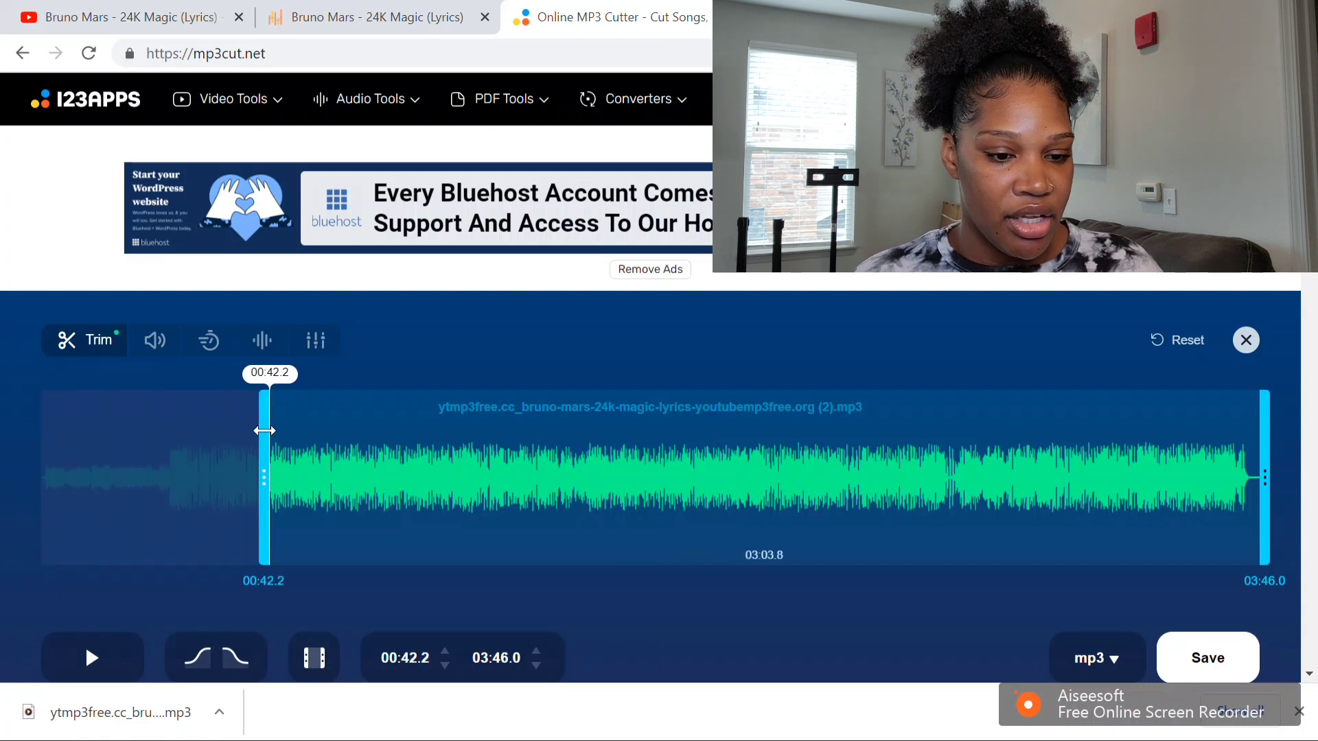
pyautogui.moveTo(1264, 446); pyautogui.dragTo(487, 553)
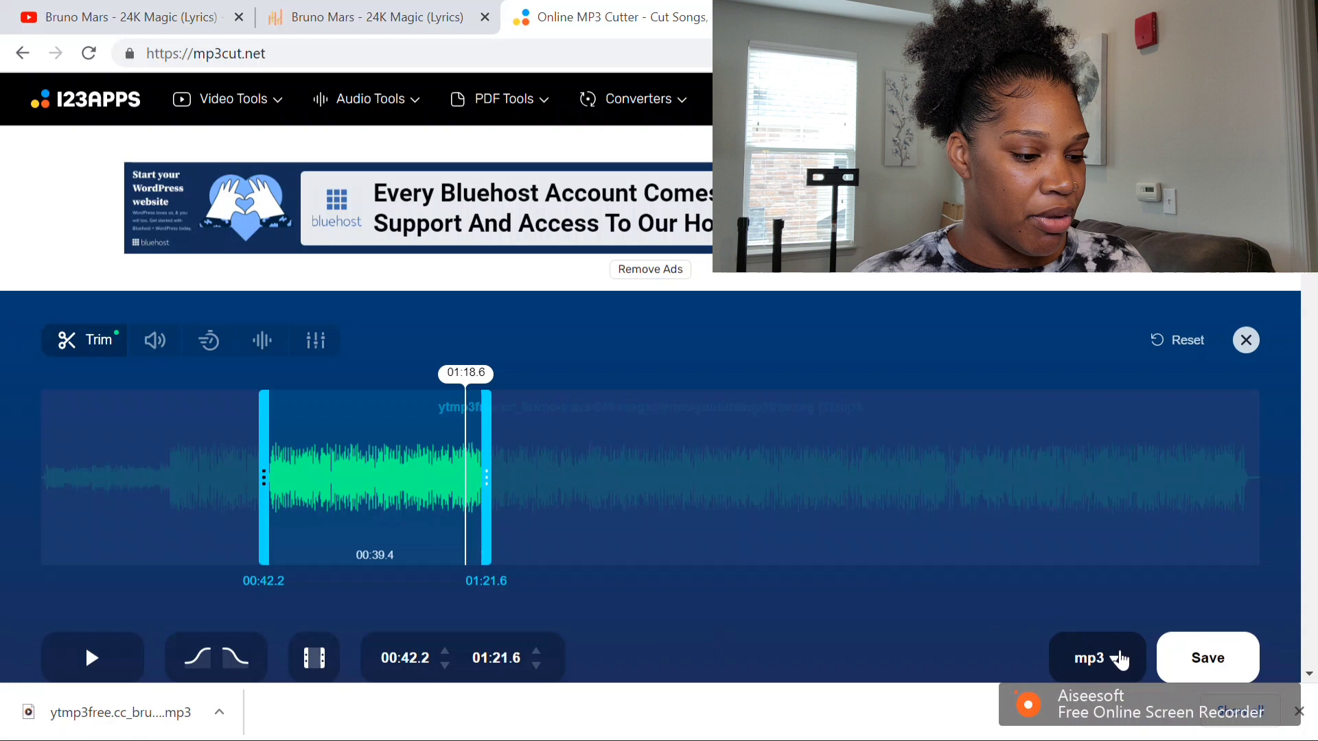
# Step: Save the trimmed clip in mp3 format and download it
pyautogui.click(1118, 658)
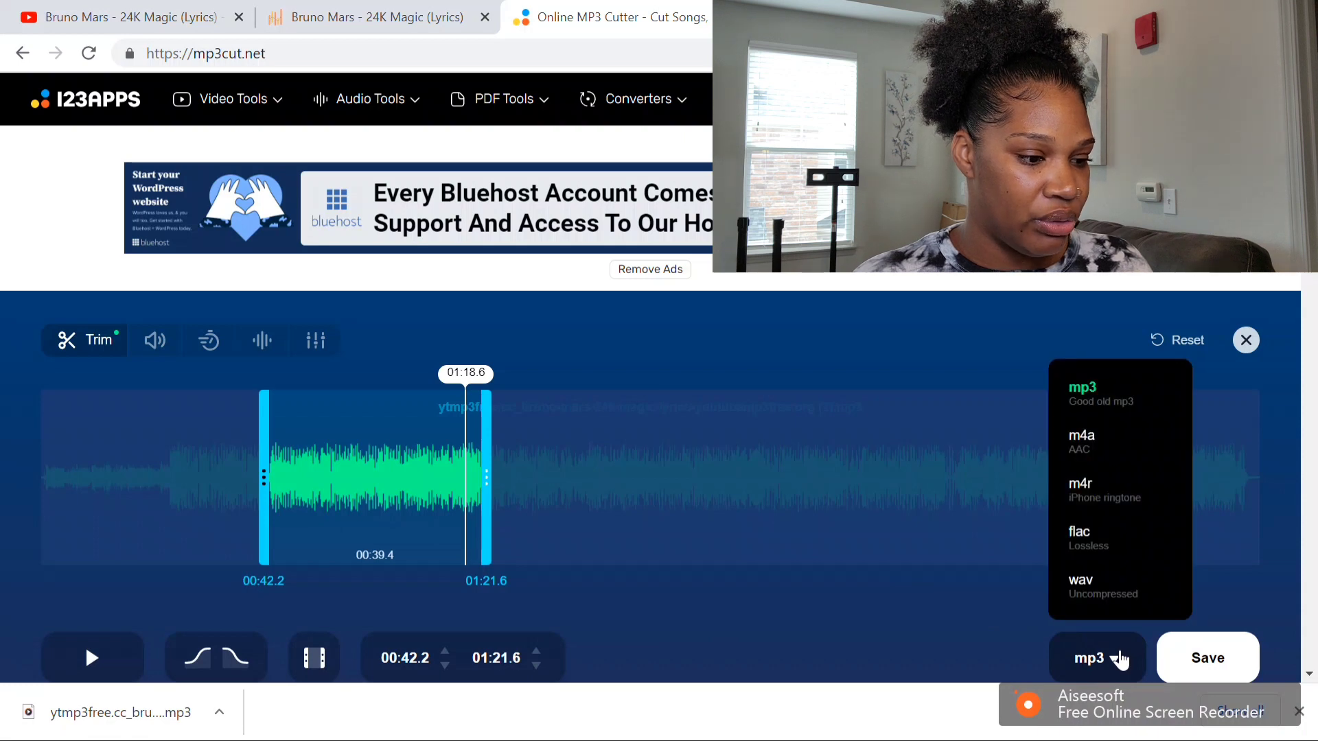
pyautogui.click(1119, 658)
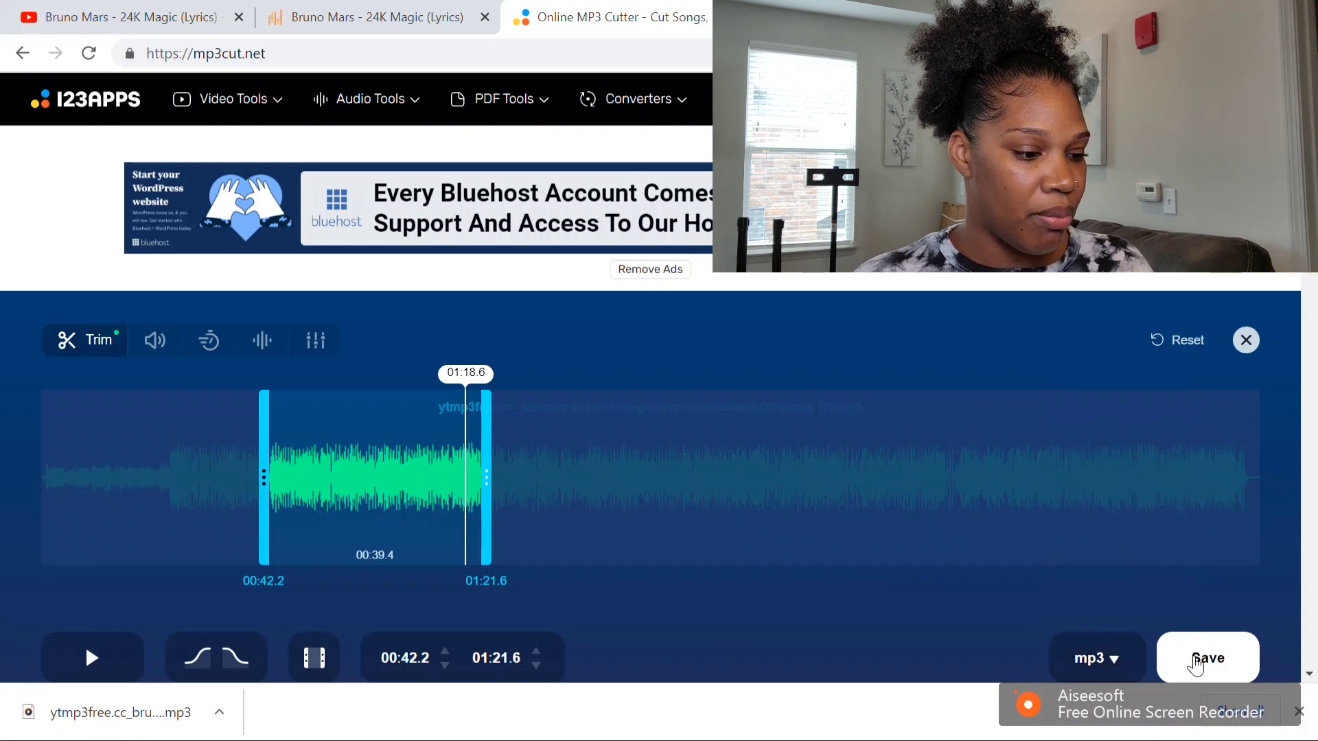
pyautogui.click(1195, 660)
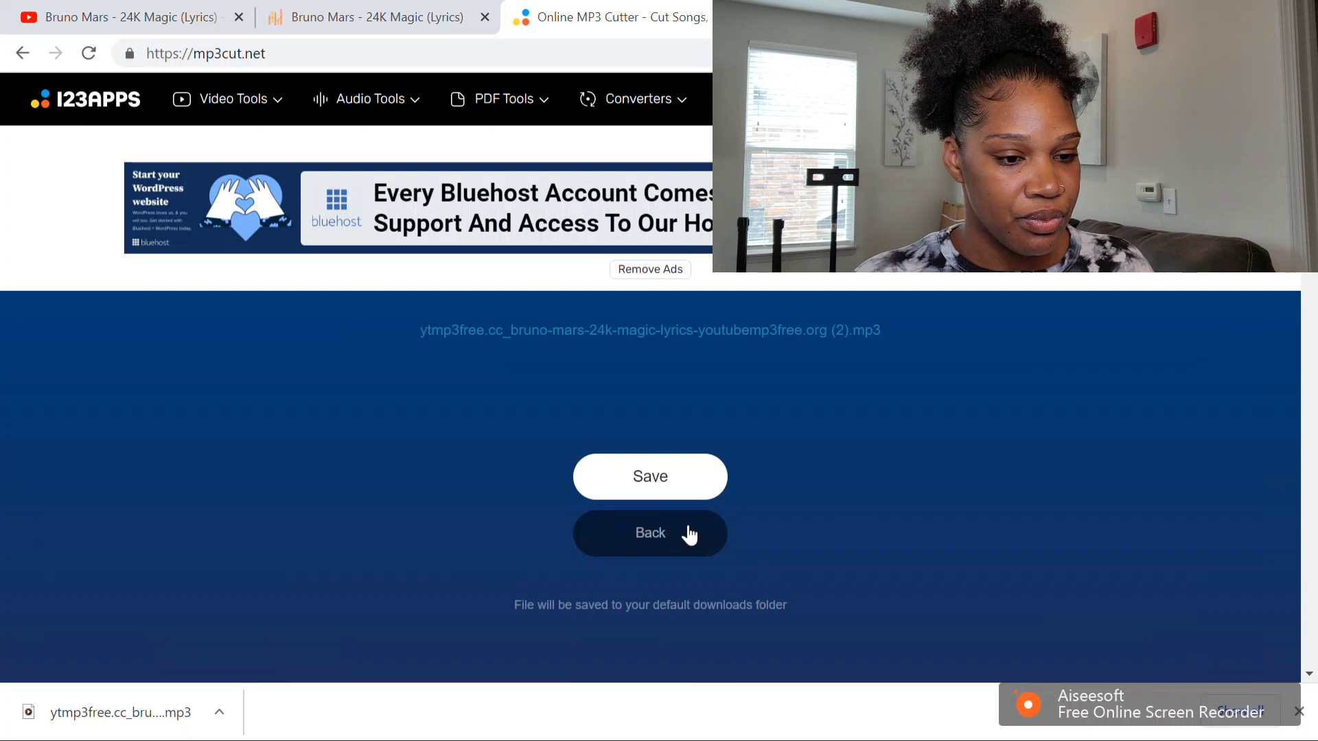
pyautogui.click(644, 494)
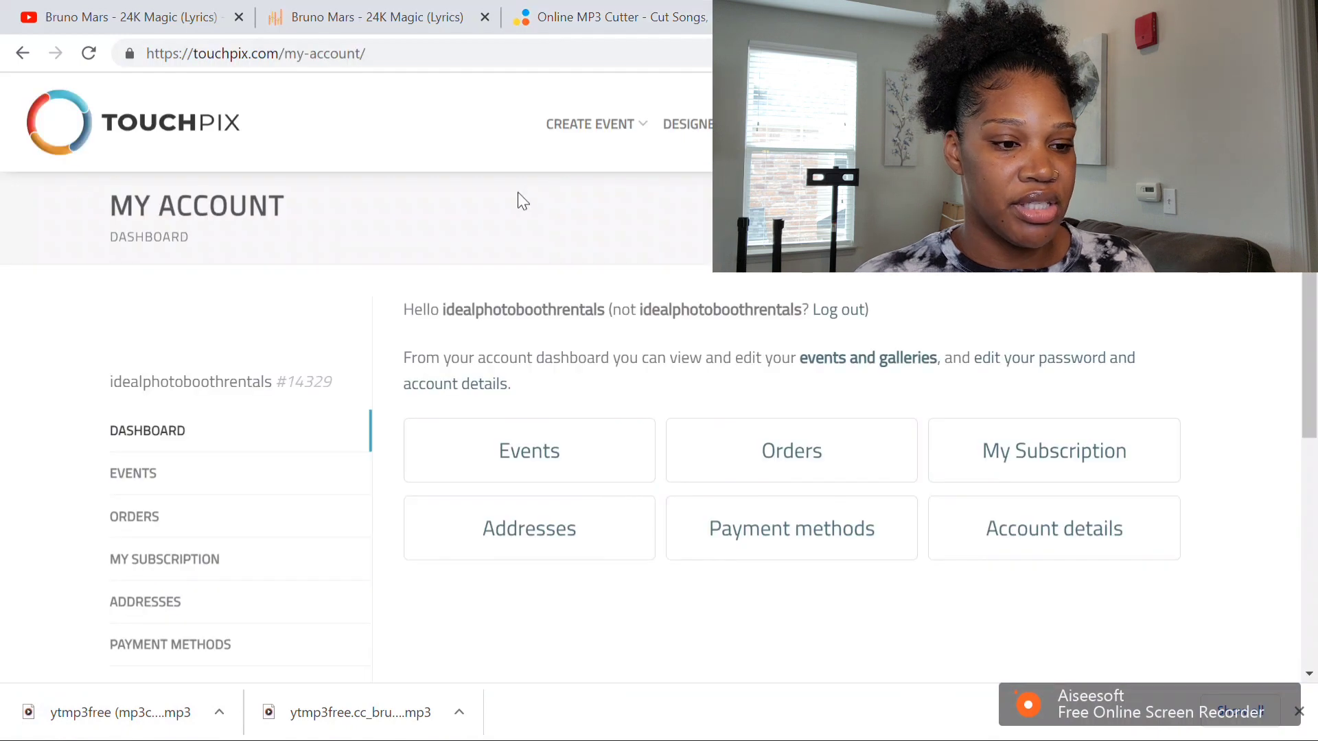
# Step: Create a new custom event and rename it from 'My event' to 'tutorial'
pyautogui.moveTo(610, 130)
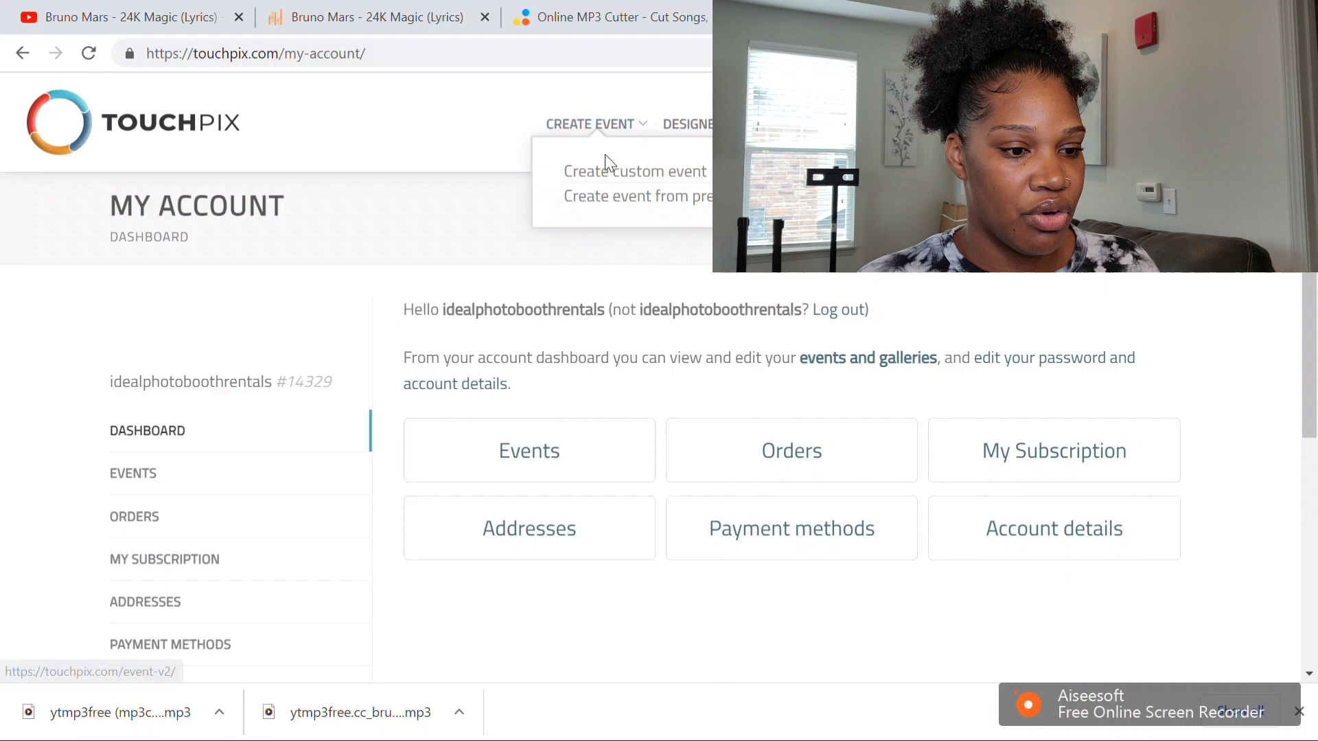
pyautogui.click(607, 173)
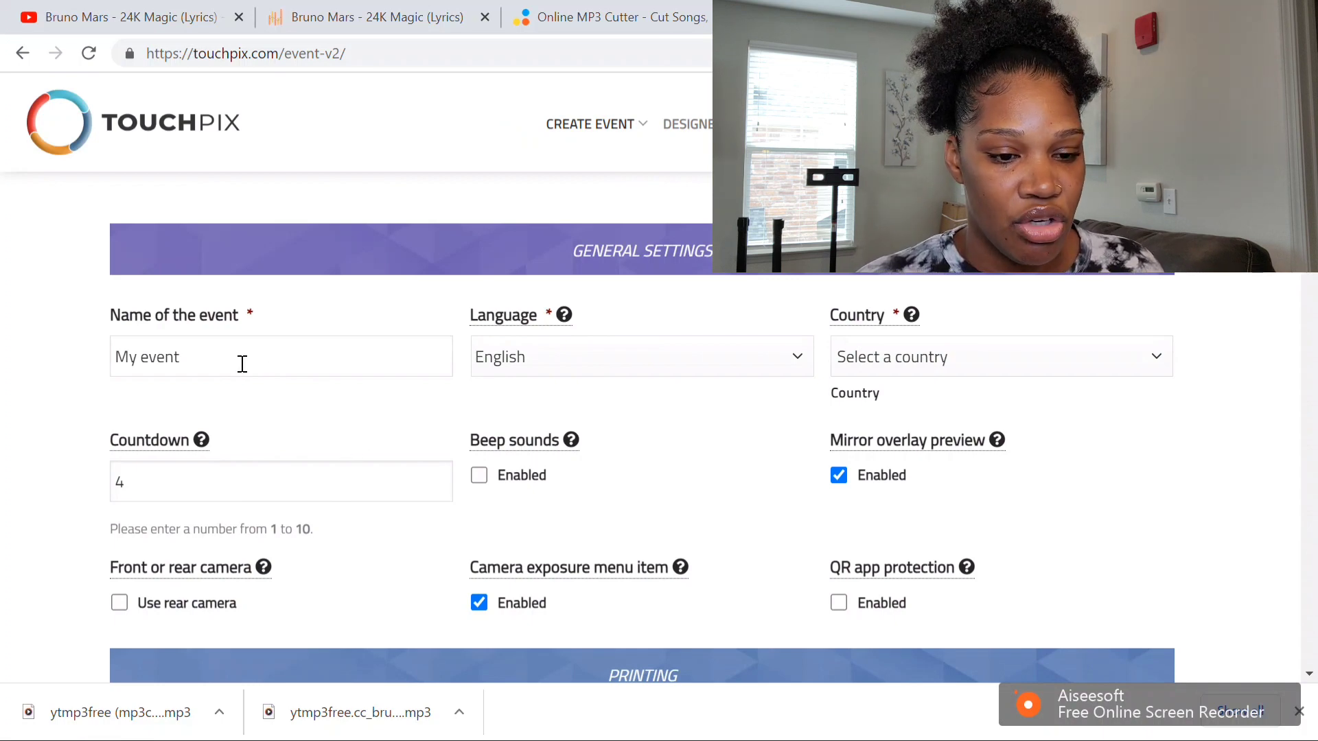
pyautogui.moveTo(242, 364); pyautogui.dragTo(64, 350)
pyautogui.press('BackSpace')
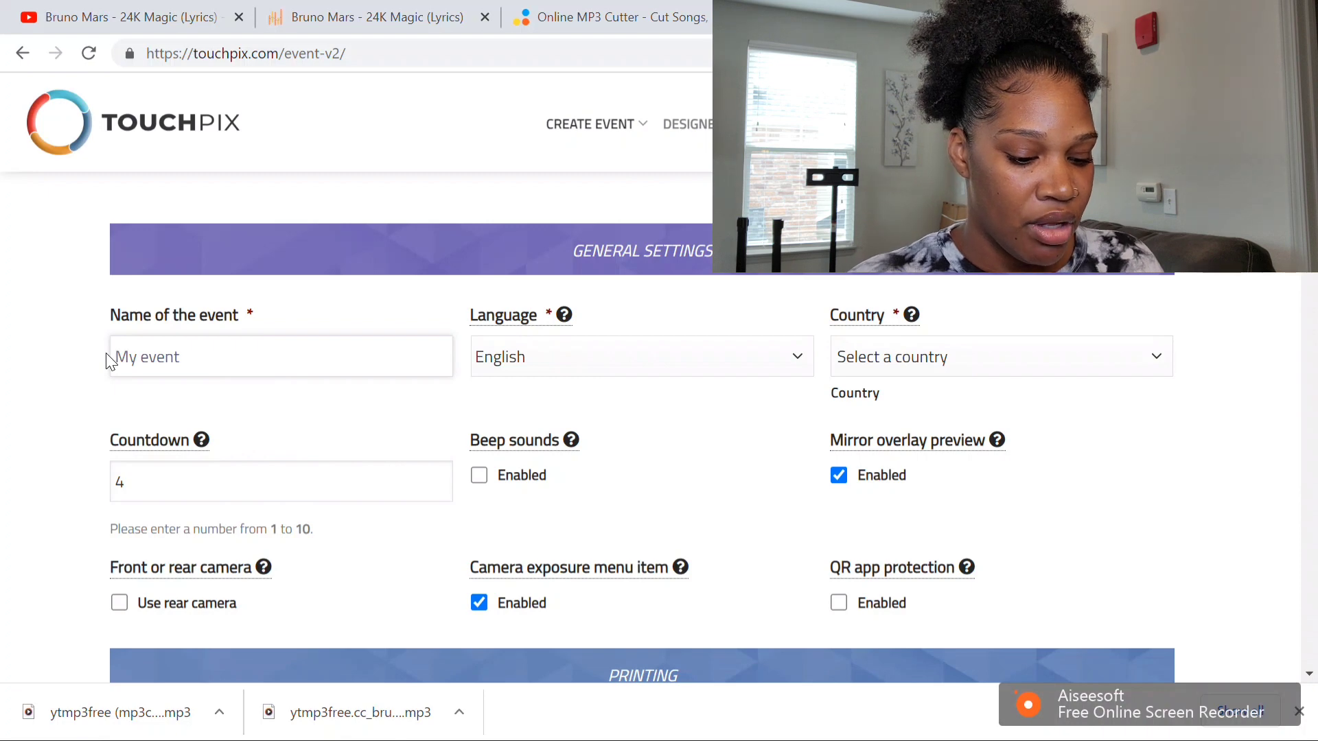
pyautogui.write('tutori')
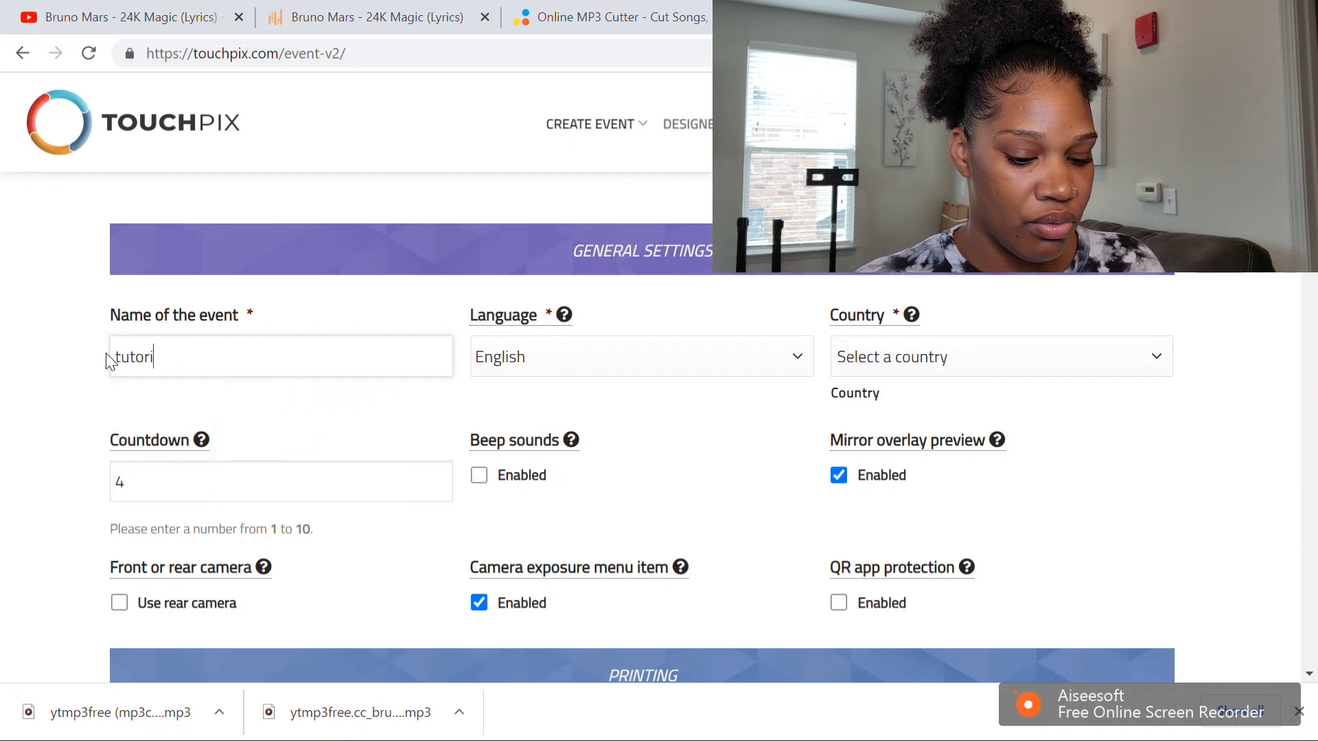
pyautogui.write('al')
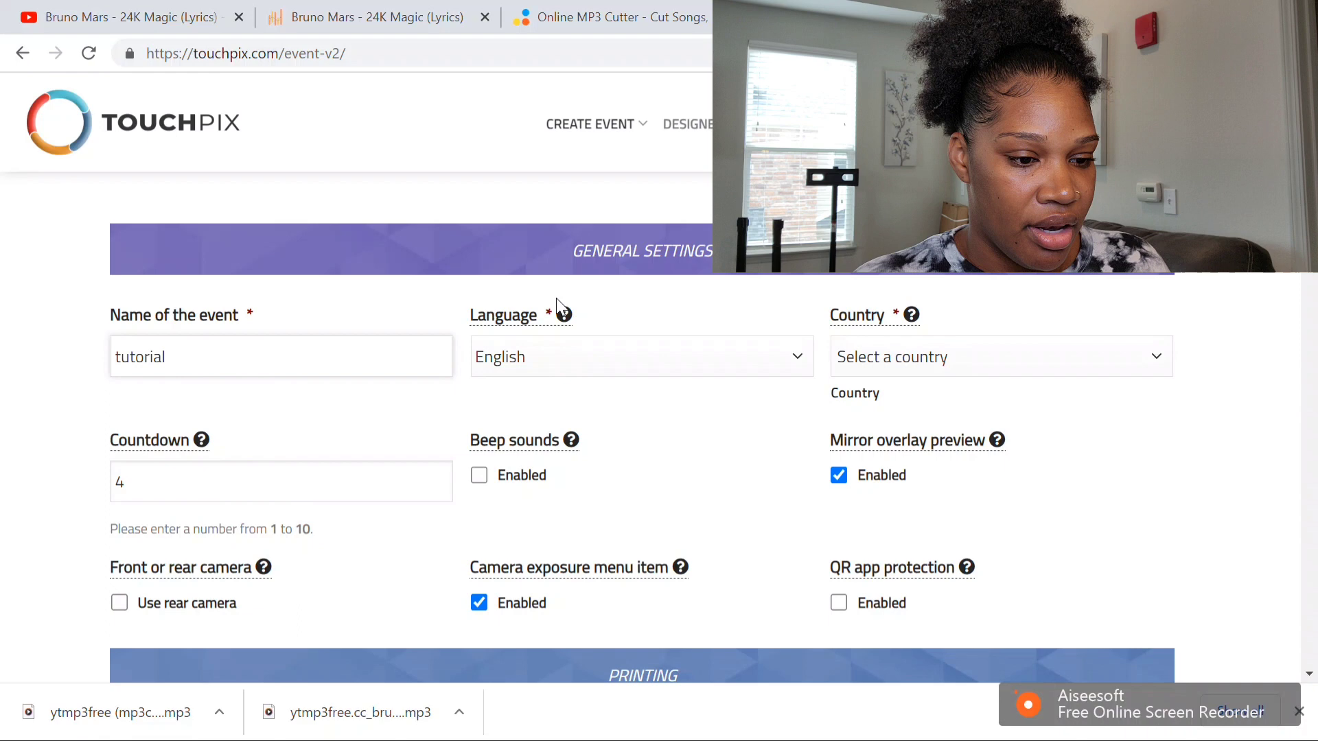
# Step: Set the event country to United States and lower the countdown from 4 to 3
pyautogui.click(1097, 373)
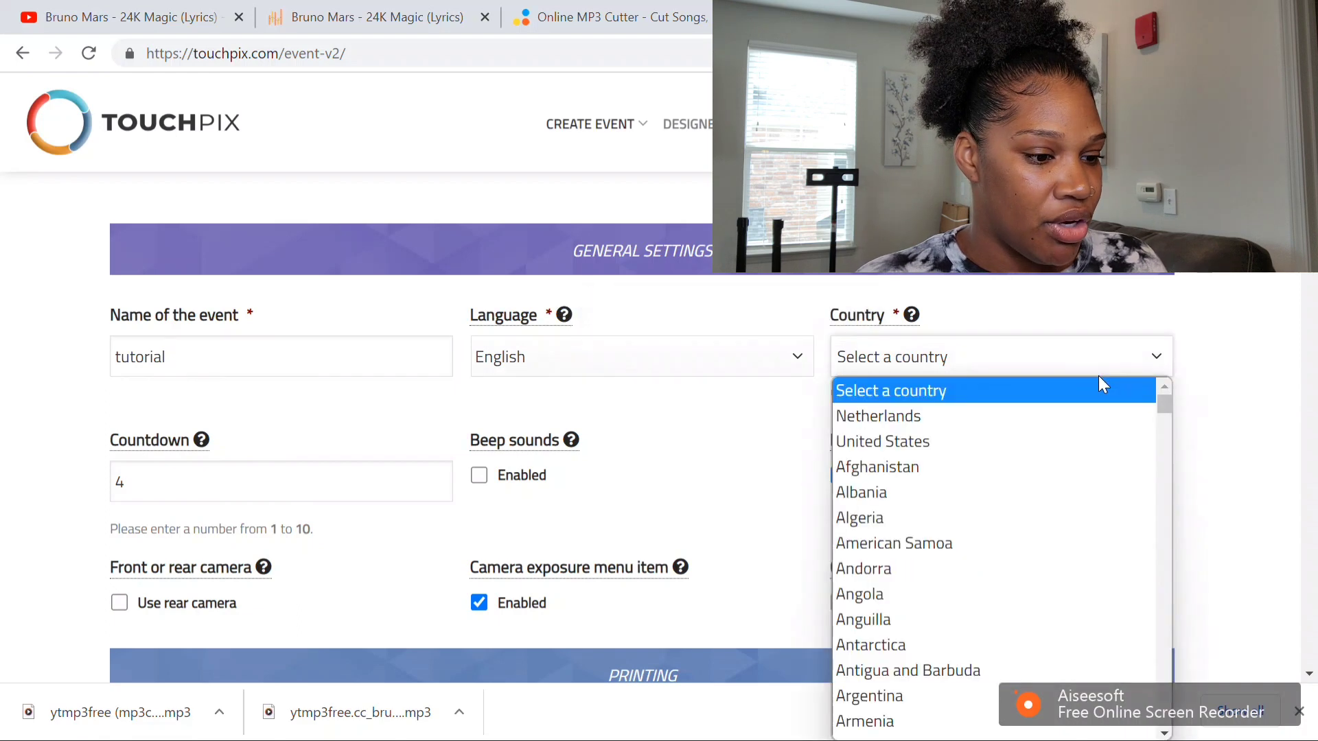
pyautogui.click(1000, 441)
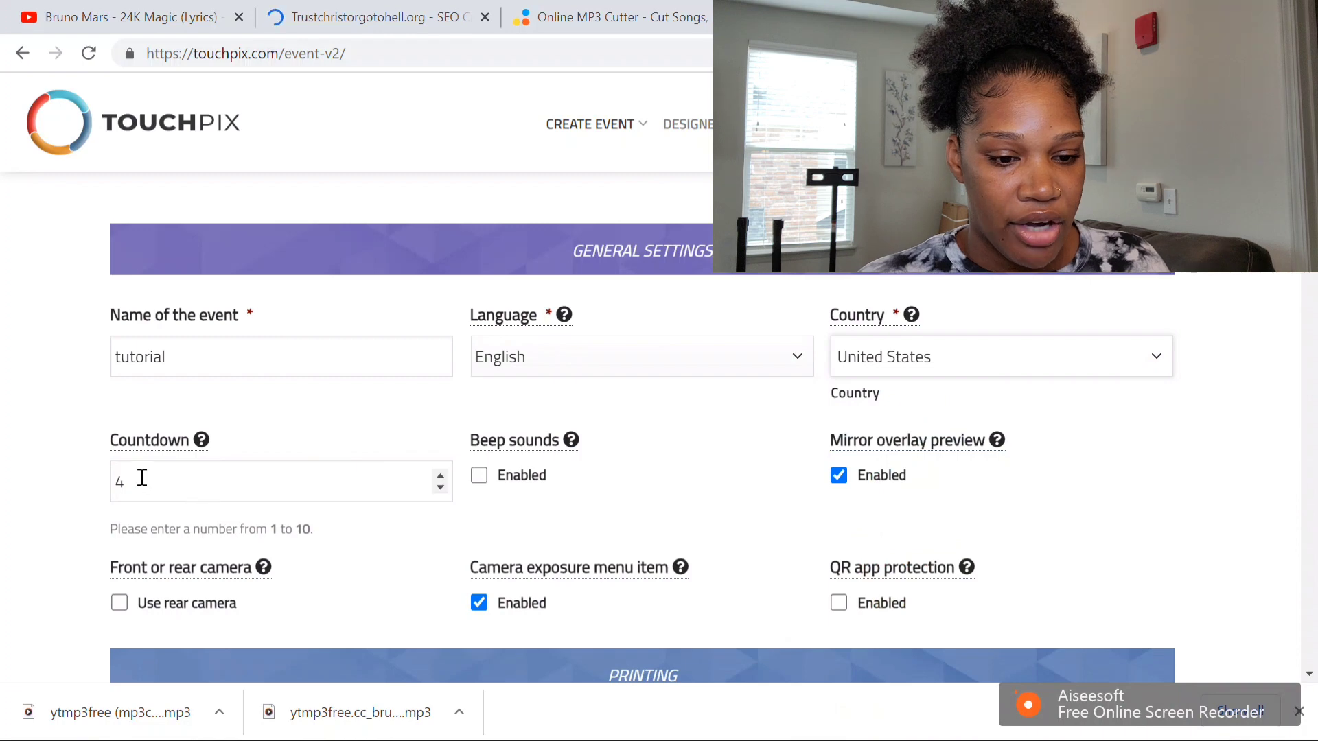
pyautogui.click(440, 488)
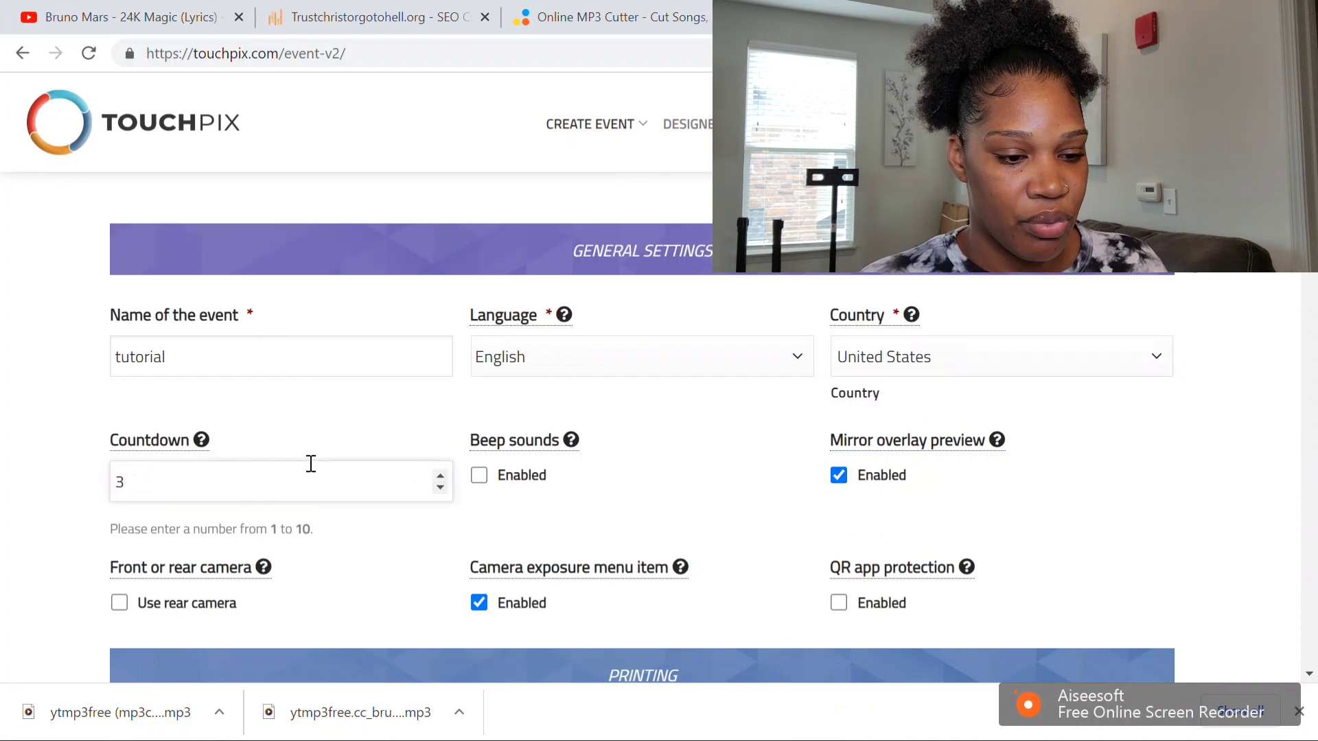
# Step: Uncheck the Photos, Boomerangs, Gifs and Videos functions, keeping Slomo checked
pyautogui.scroll(-3, 693, 478)
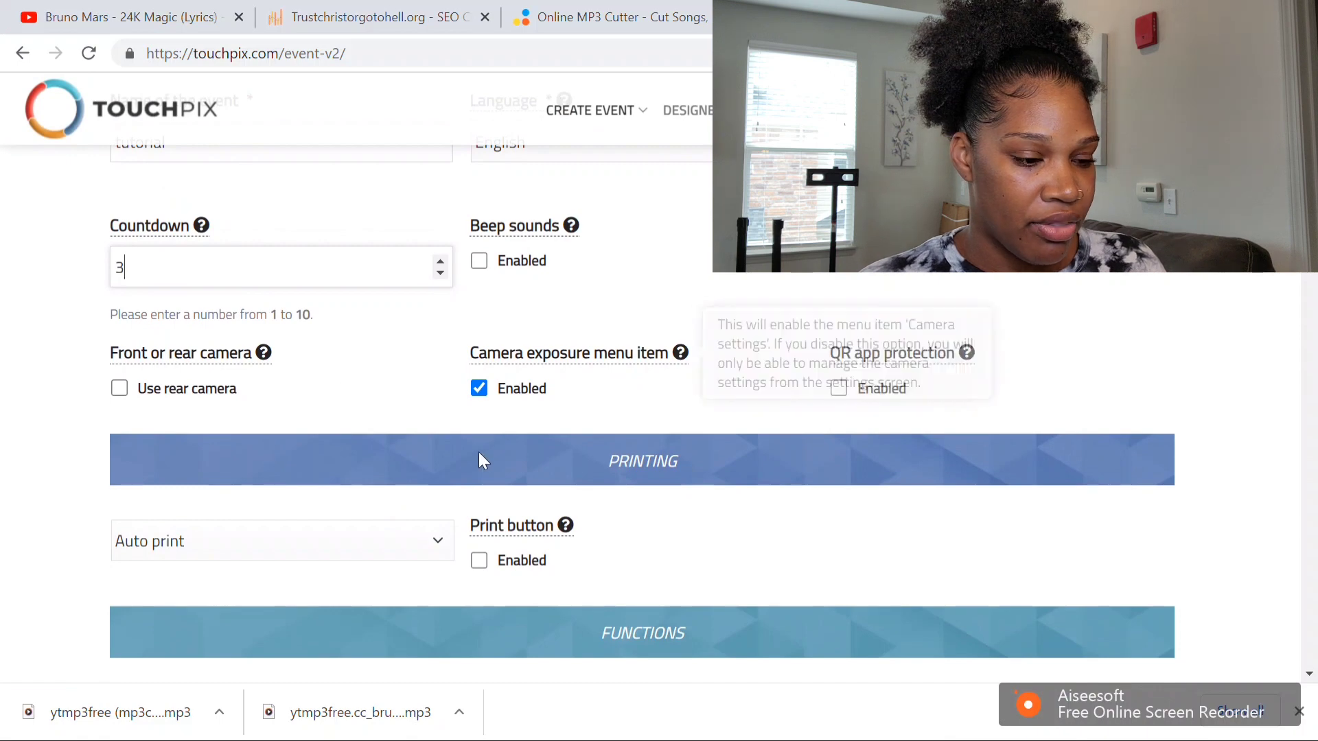
pyautogui.scroll(-3, 326, 435)
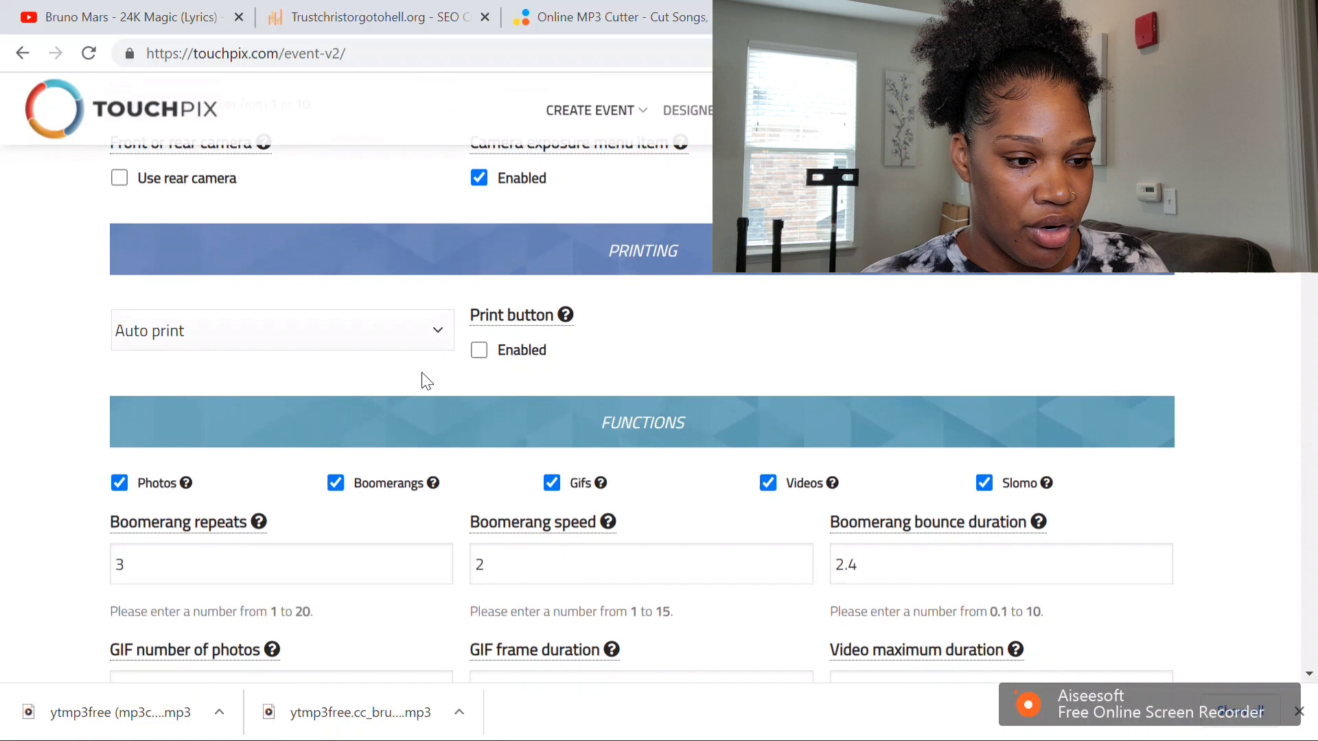
pyautogui.scroll(-2, 420, 382)
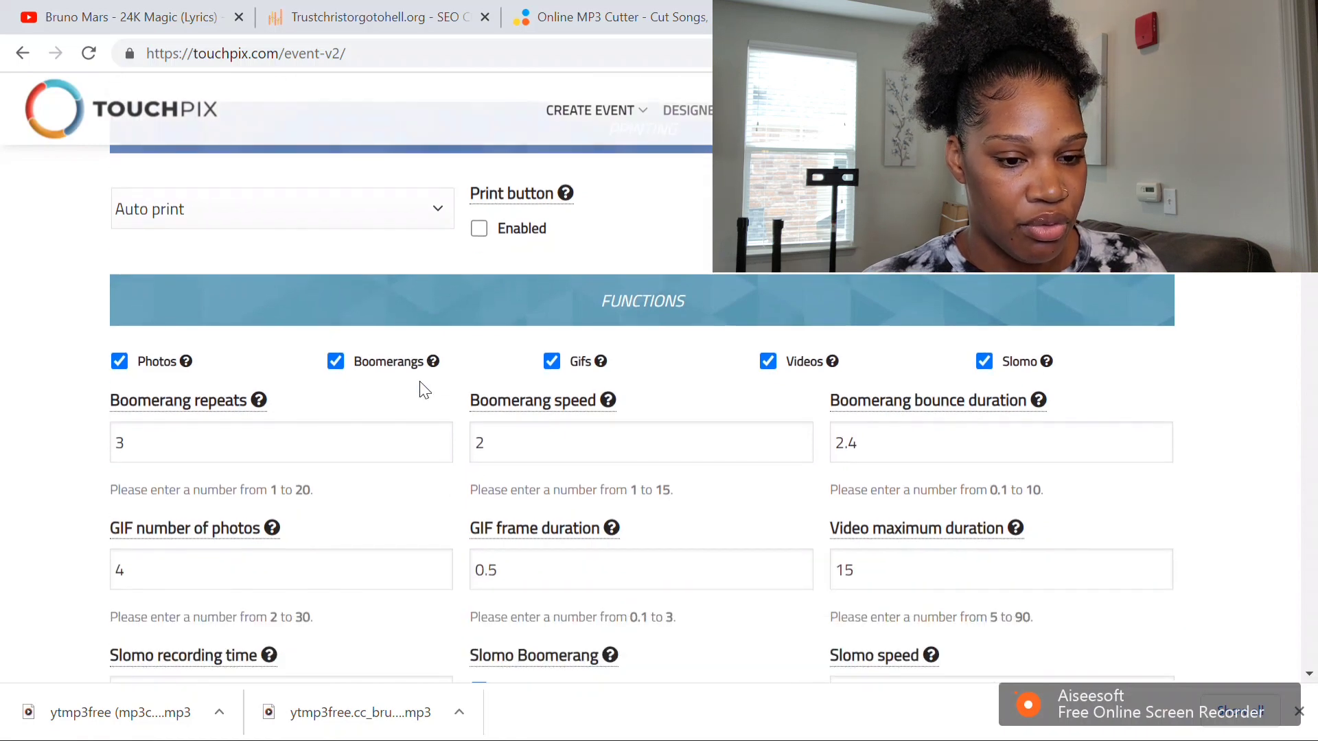
pyautogui.click(119, 361)
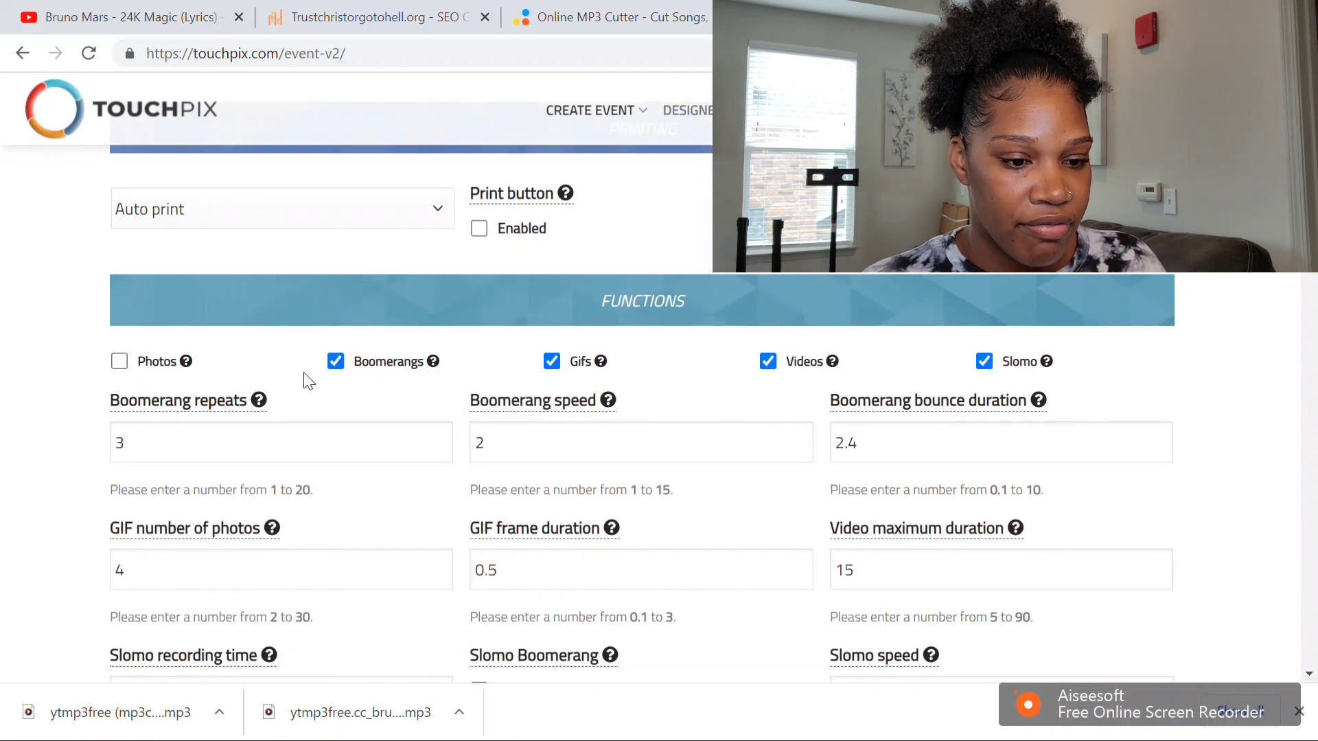
pyautogui.click(337, 362)
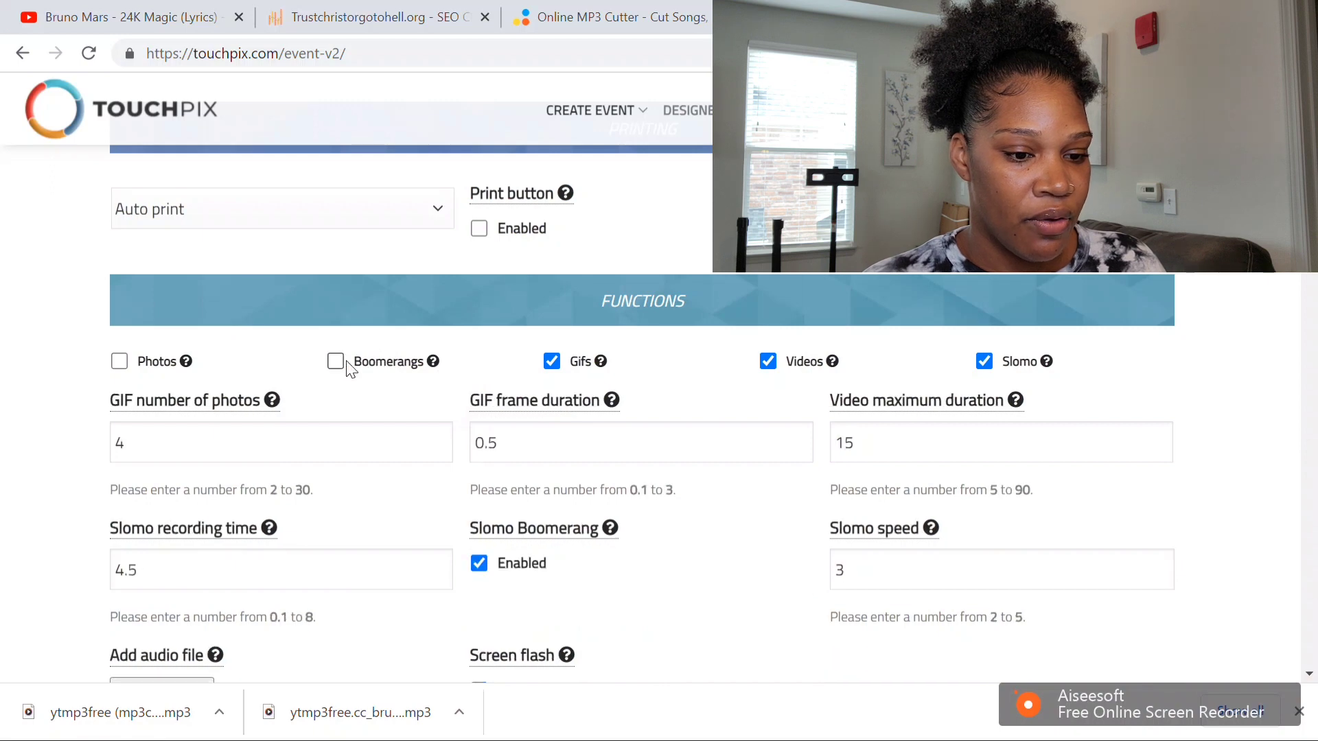
pyautogui.click(551, 363)
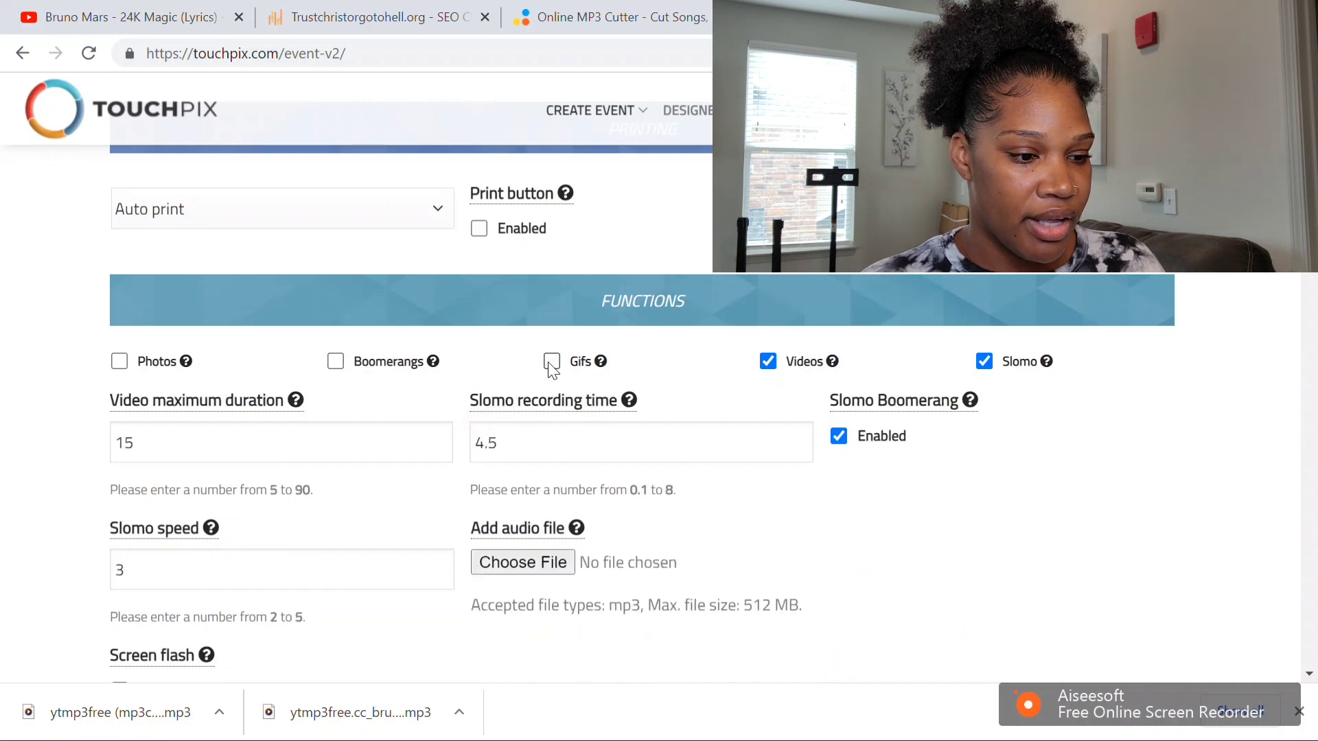
pyautogui.click(768, 362)
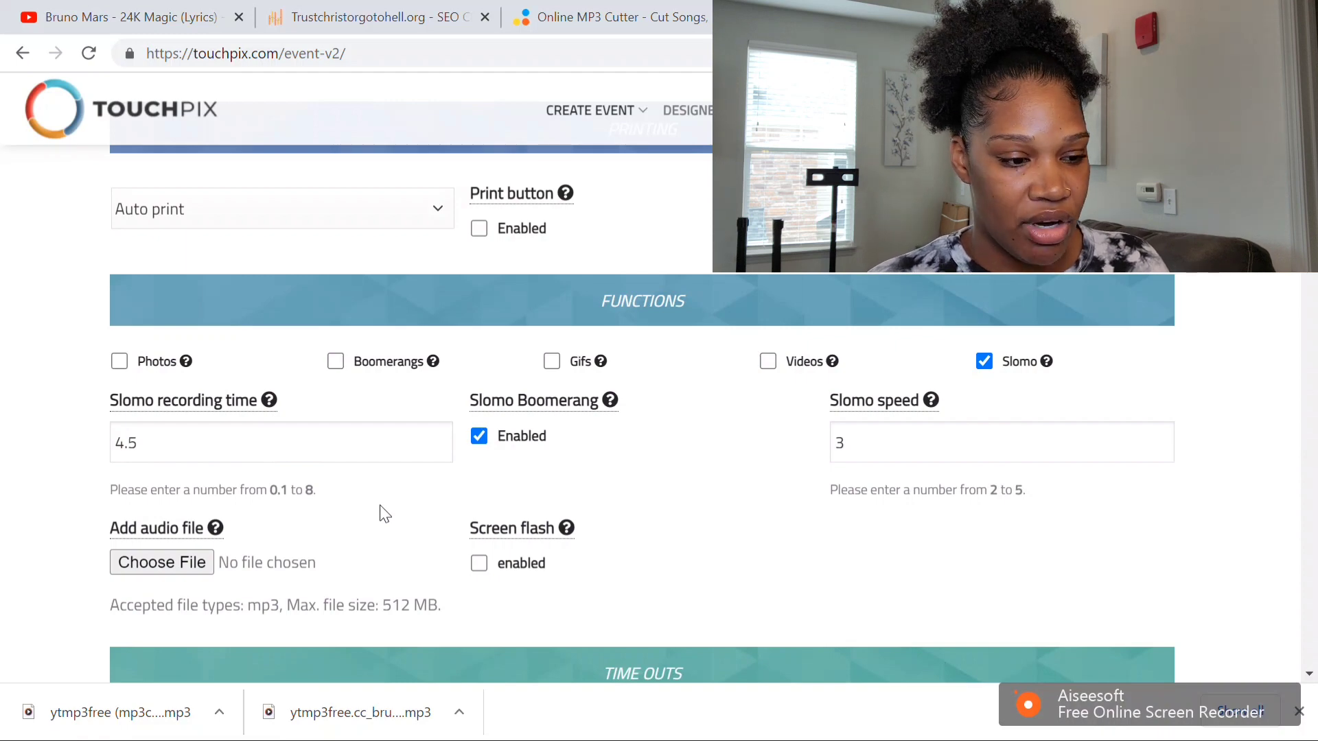
pyautogui.scroll(-3, 487, 472)
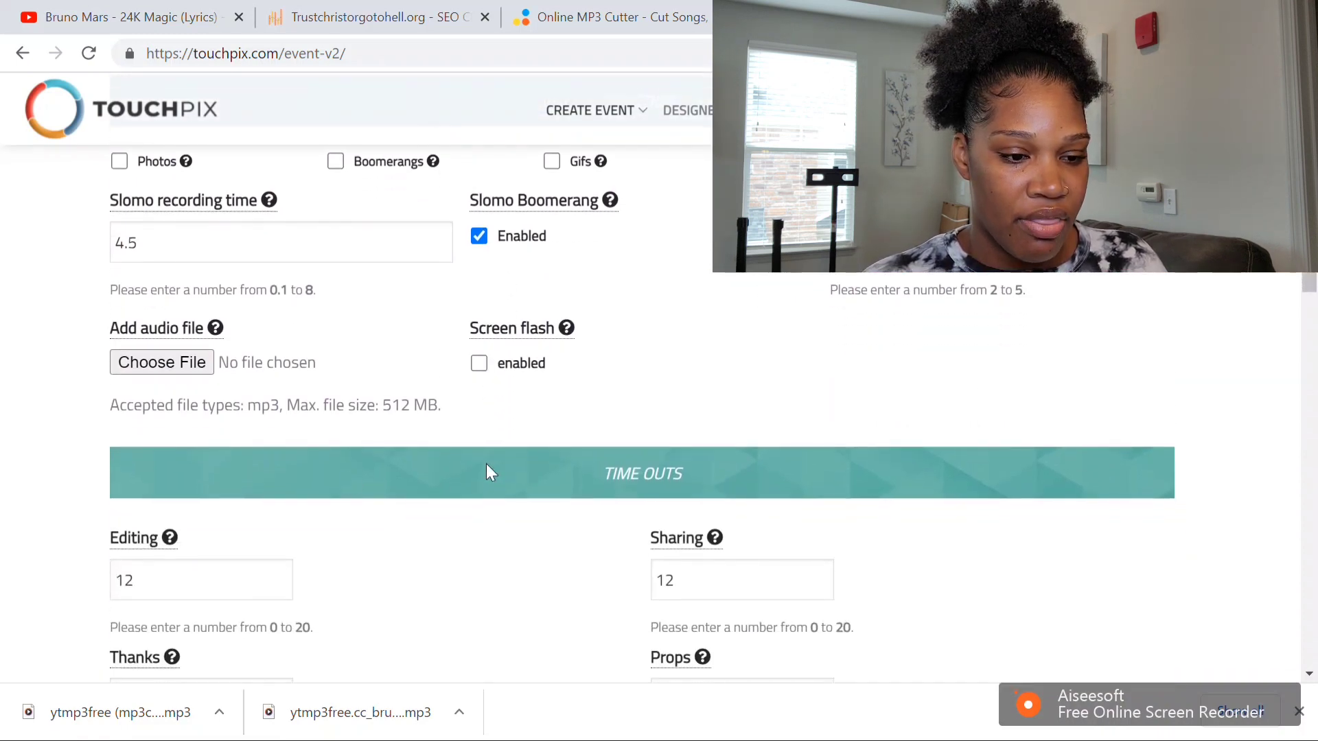
# Step: Attach ytmp3free (mp3cut.net) (2).mp3 from Downloads as the event's audio file
pyautogui.click(162, 362)
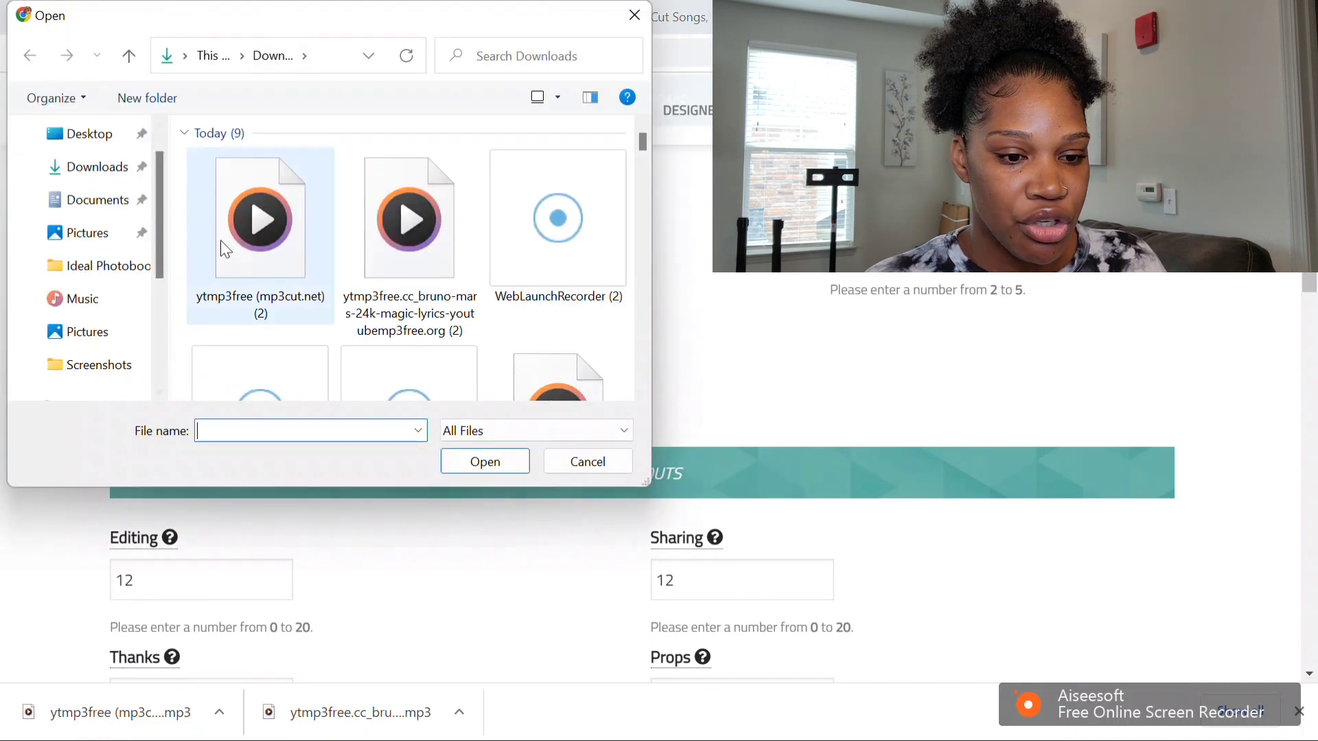
pyautogui.click(221, 241)
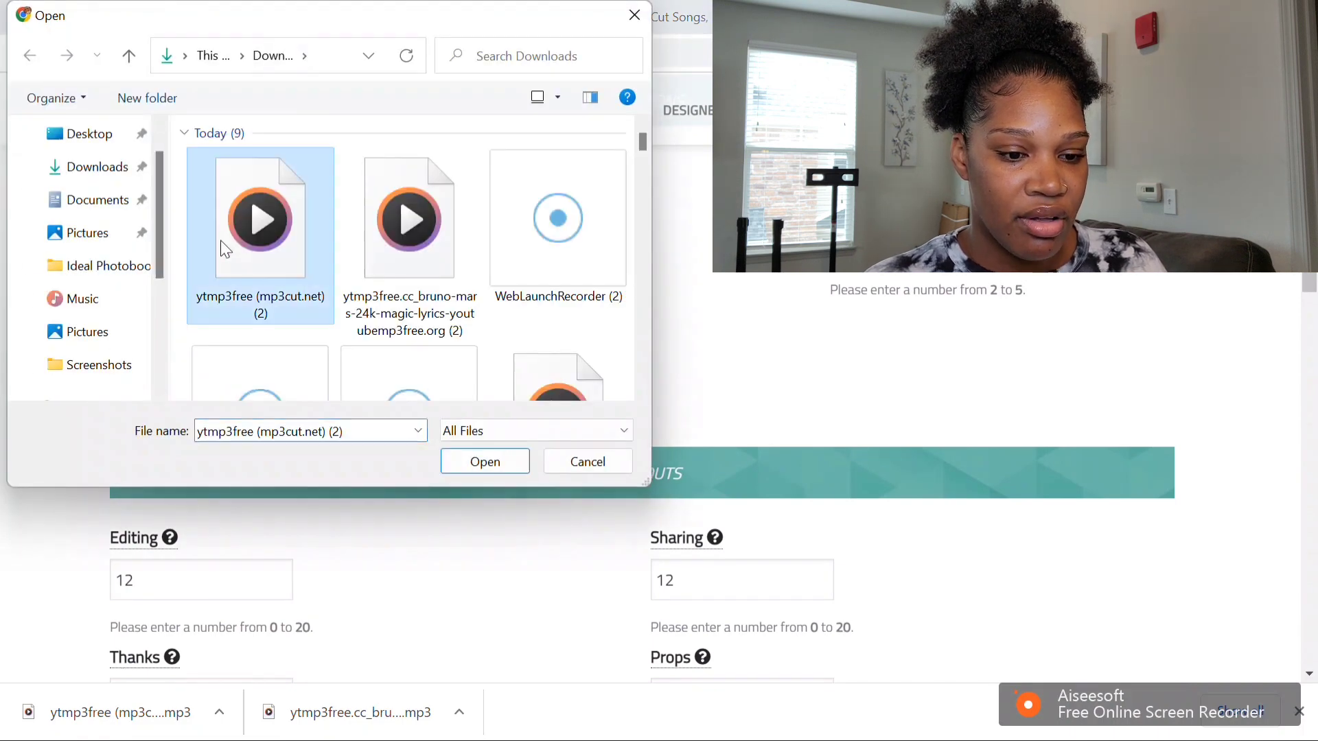
pyautogui.click(477, 462)
pyautogui.scroll(-3, 474, 465)
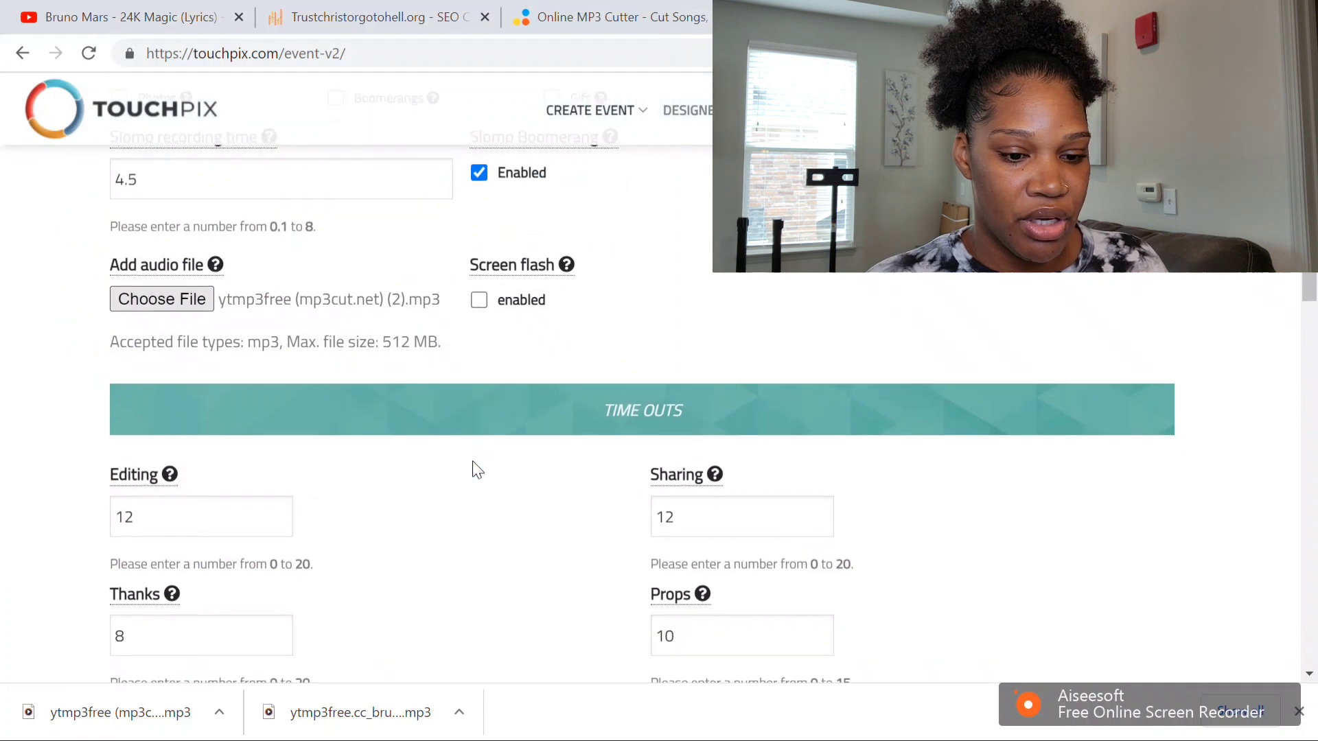
pyautogui.moveTo(171, 380)
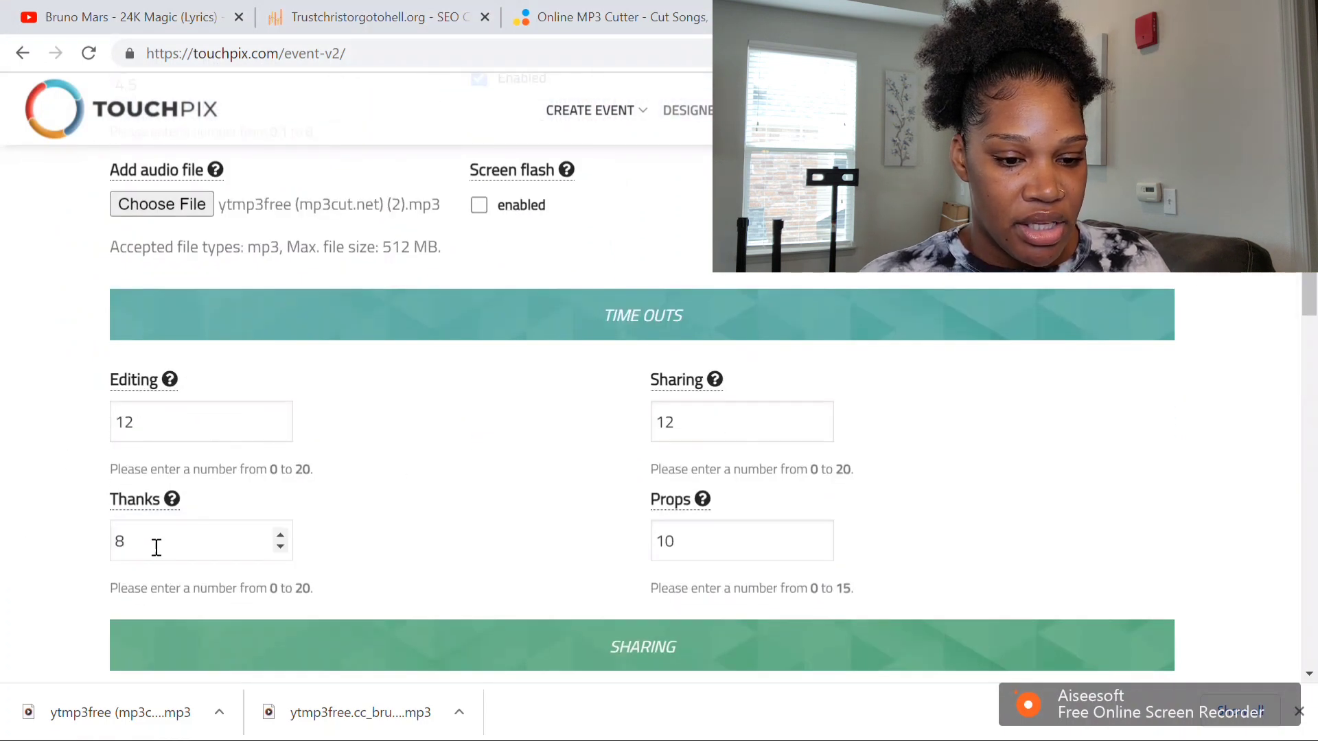
# Step: Lower the Thanks timeout in Time Outs from 8 to 5
pyautogui.click(280, 547)
pyautogui.click(280, 547)
pyautogui.click(280, 547)
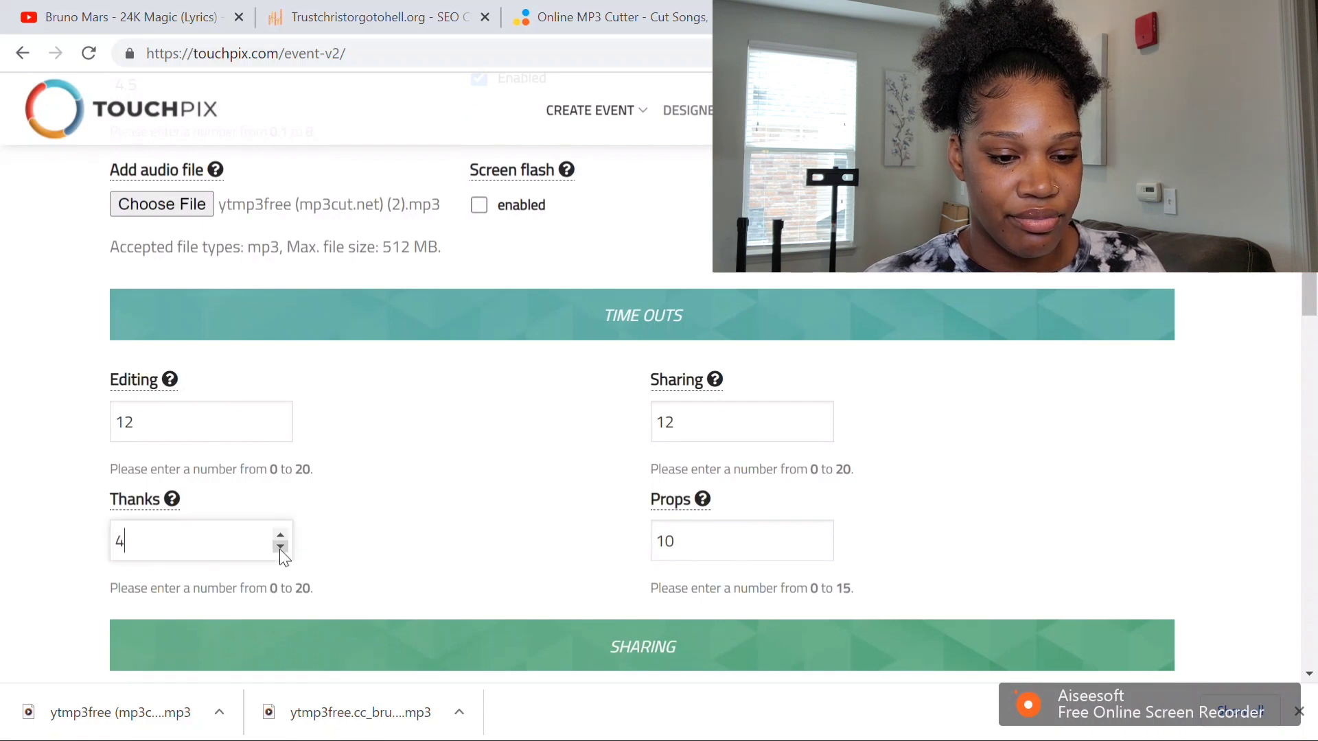
pyautogui.click(280, 547)
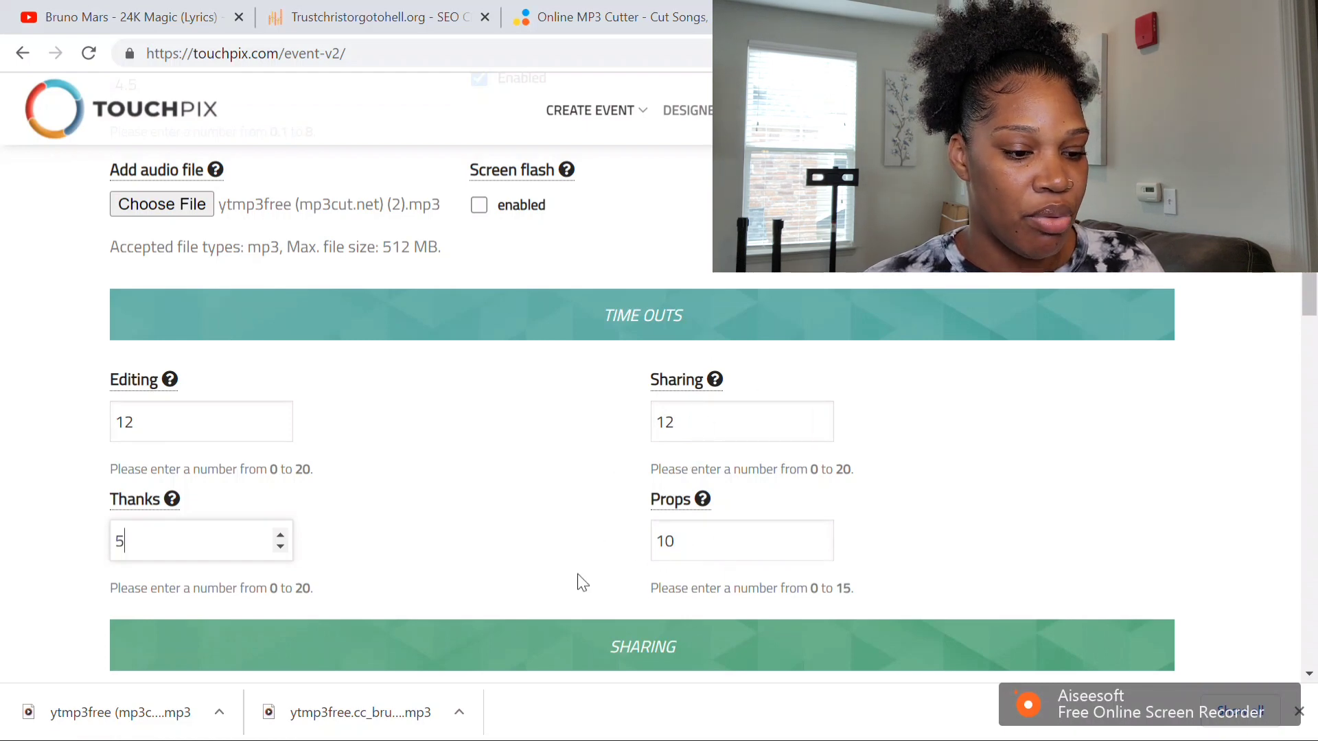
pyautogui.scroll(-3, 533, 583)
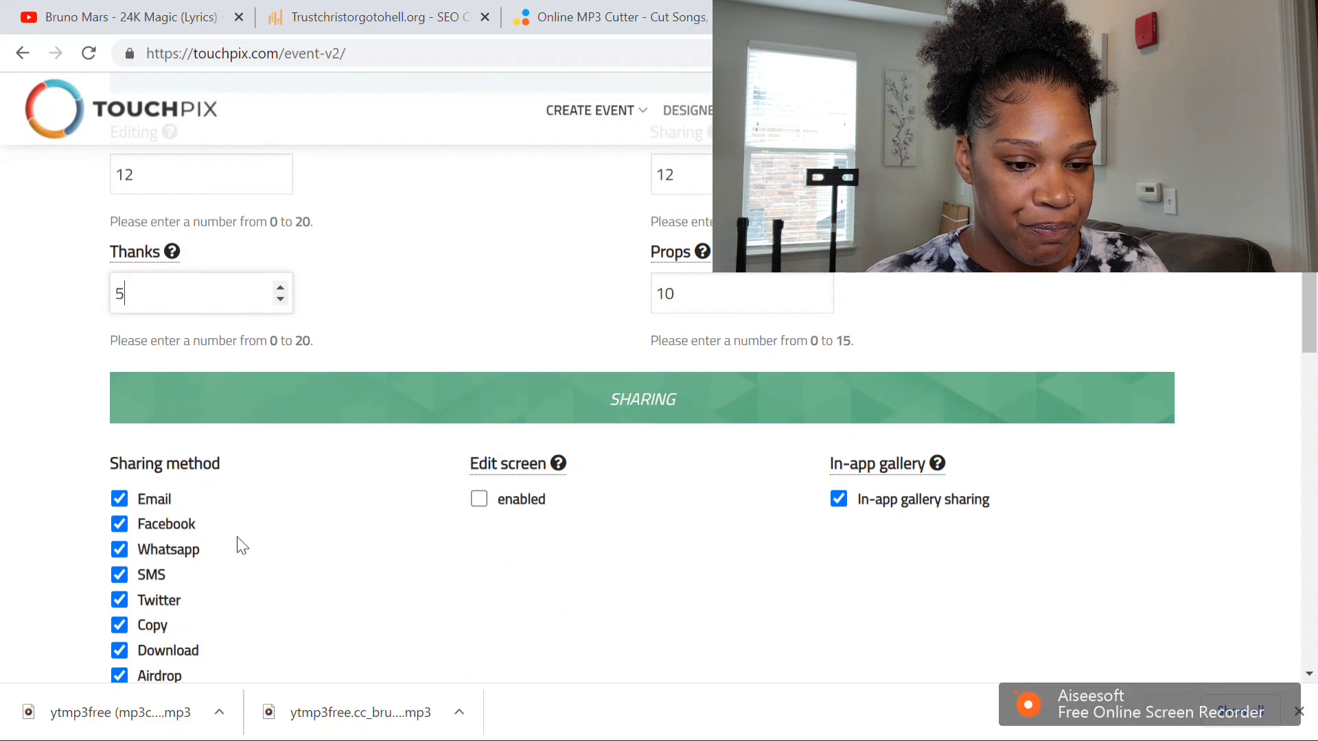
# Step: Turn off Facebook among the event's sharing methods
pyautogui.scroll(-3, 242, 545)
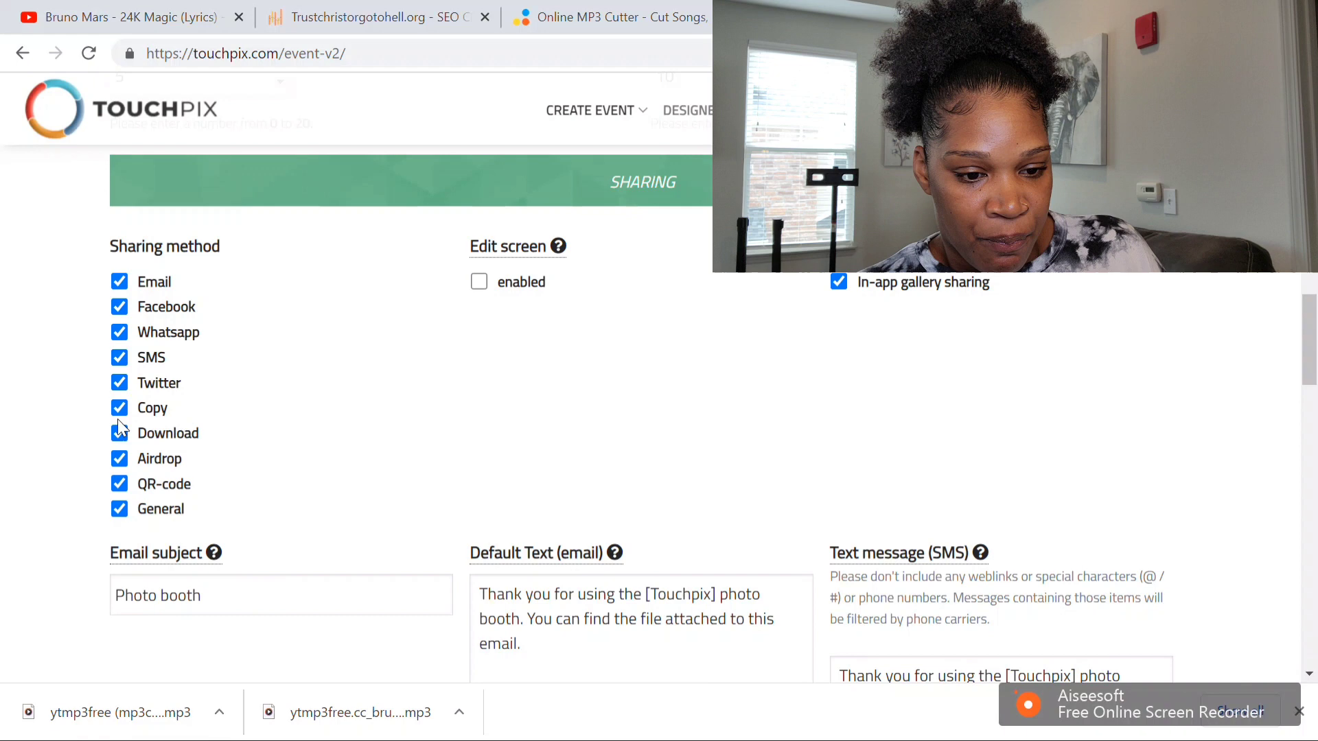
pyautogui.click(117, 312)
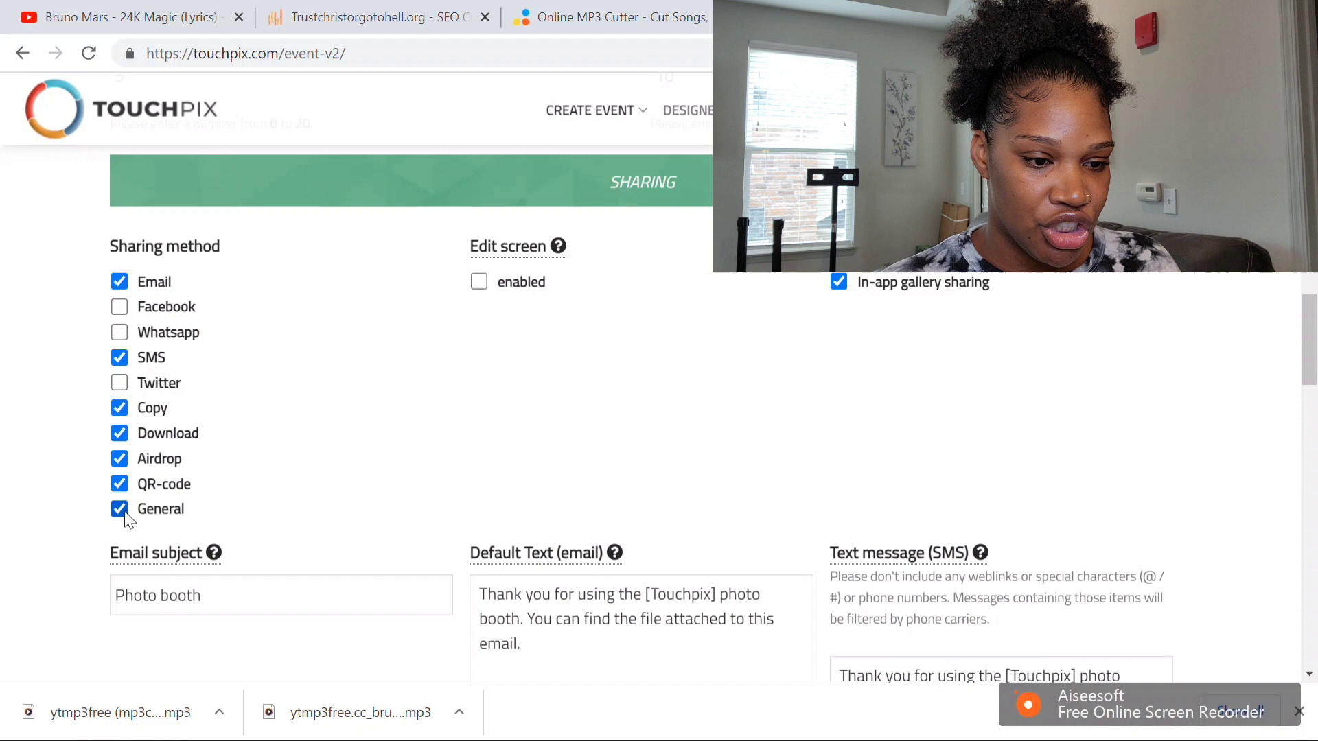
pyautogui.scroll(-1, 412, 462)
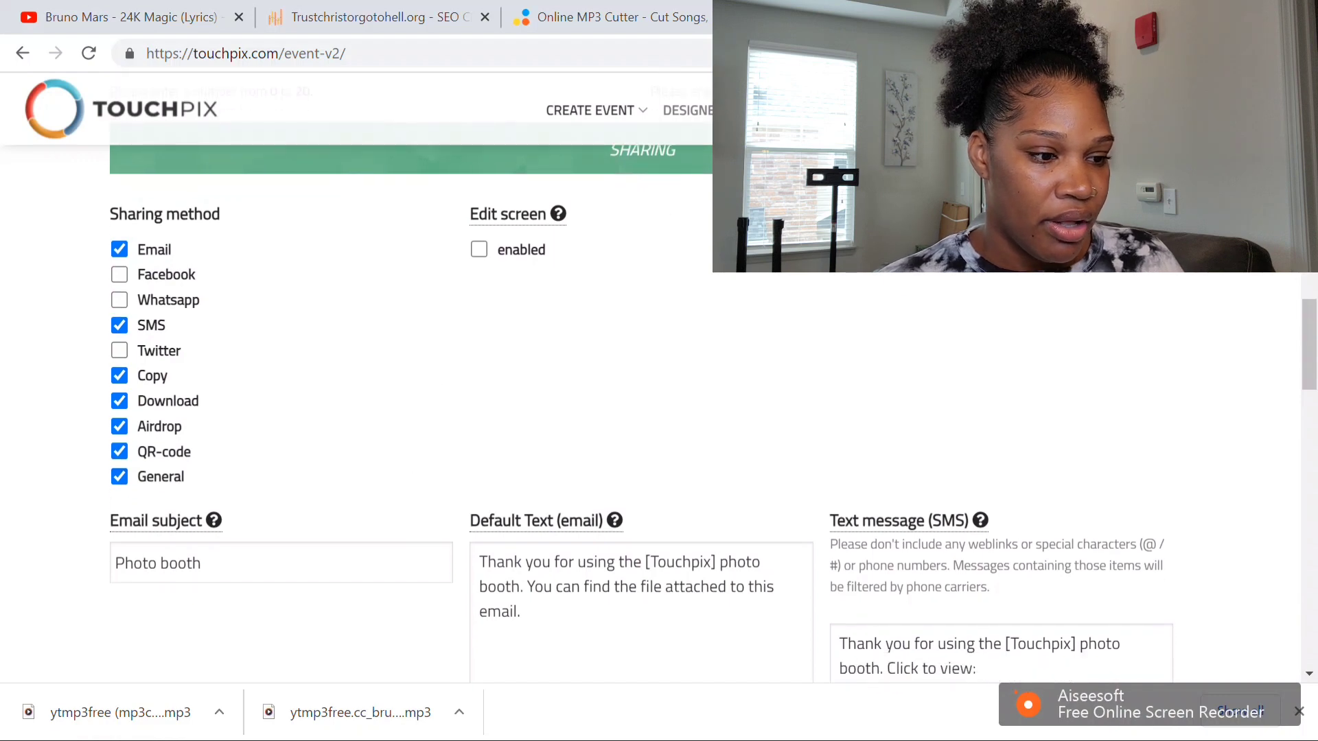
pyautogui.moveTo(512, 233)
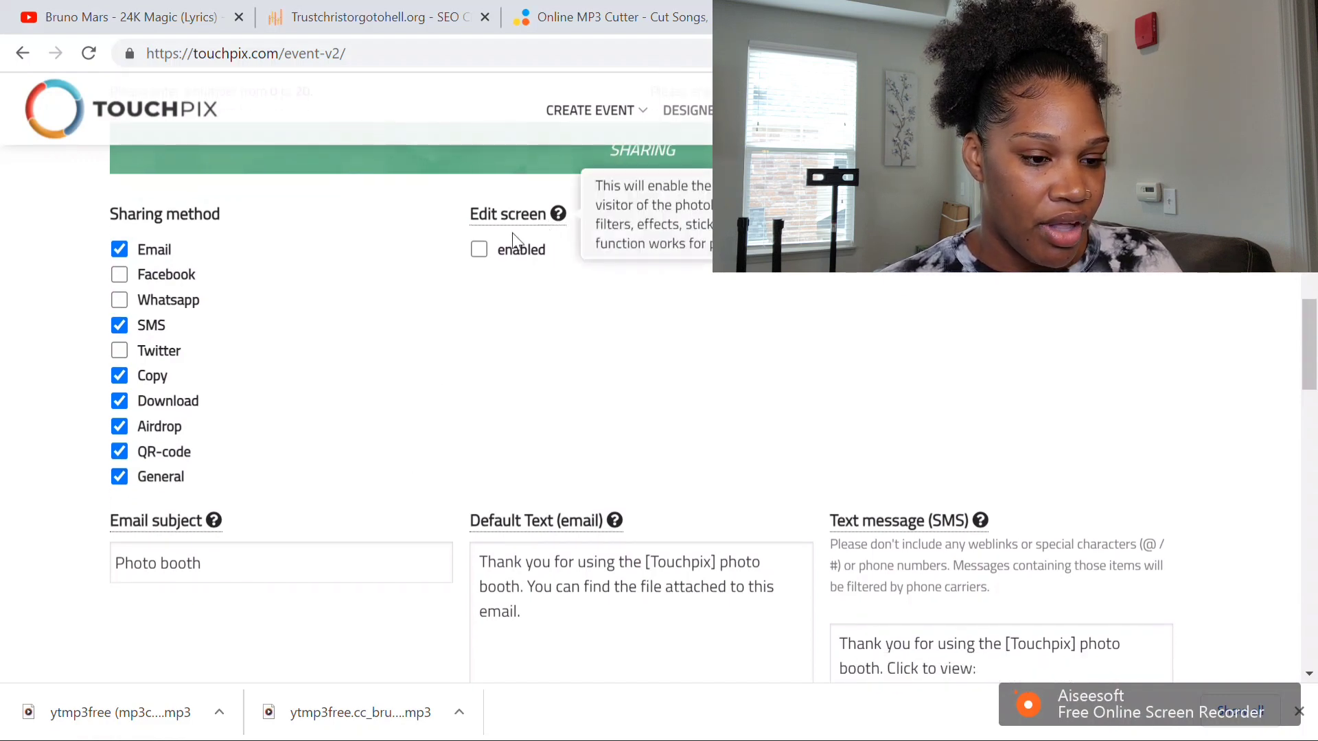
pyautogui.moveTo(901, 228)
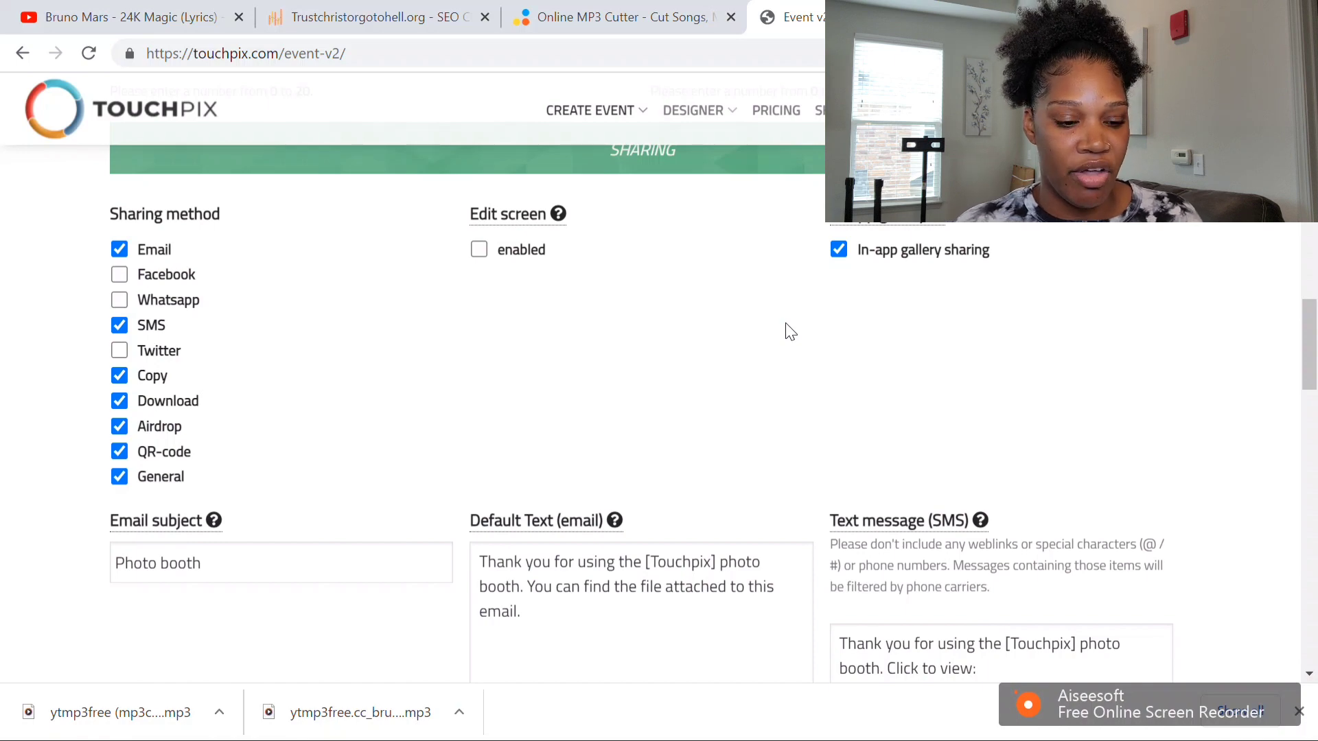
# Step: Prefix the email subject with '360' so it reads 360 Photo booth
pyautogui.scroll(-3, 244, 610)
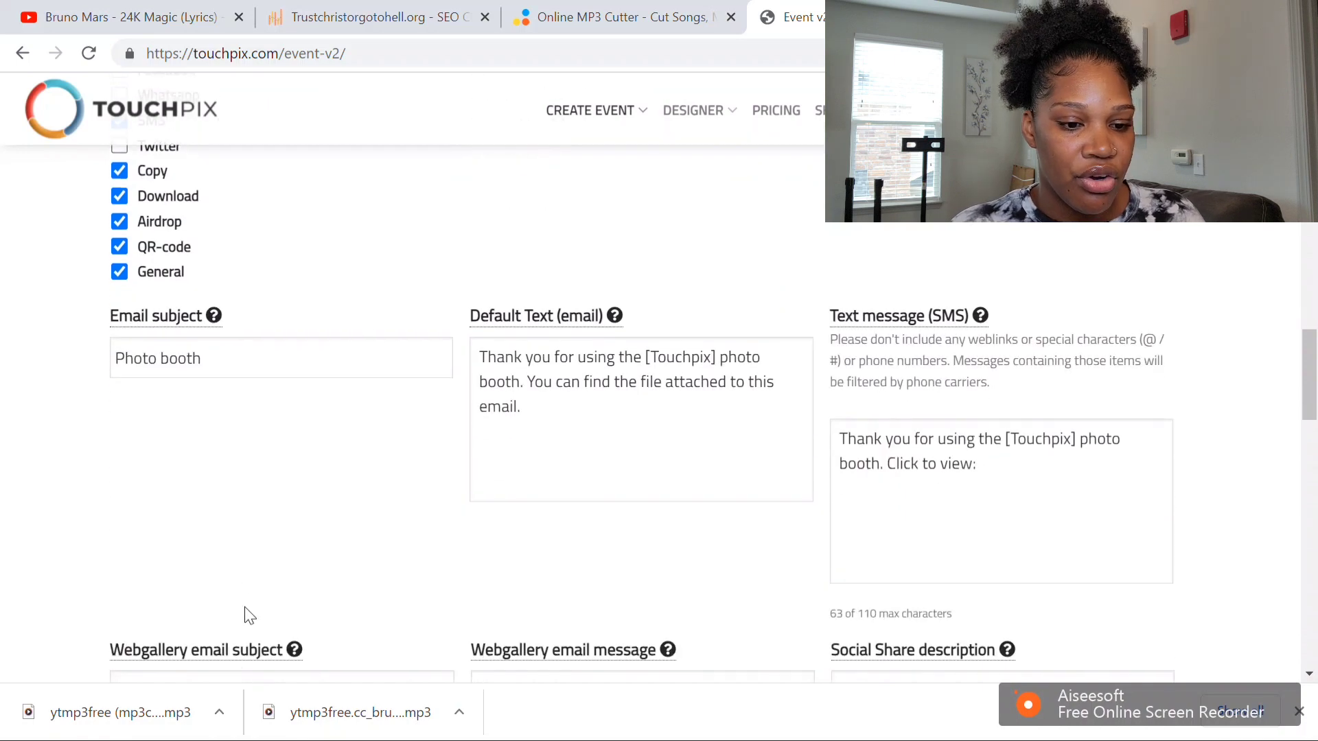
pyautogui.click(280, 355)
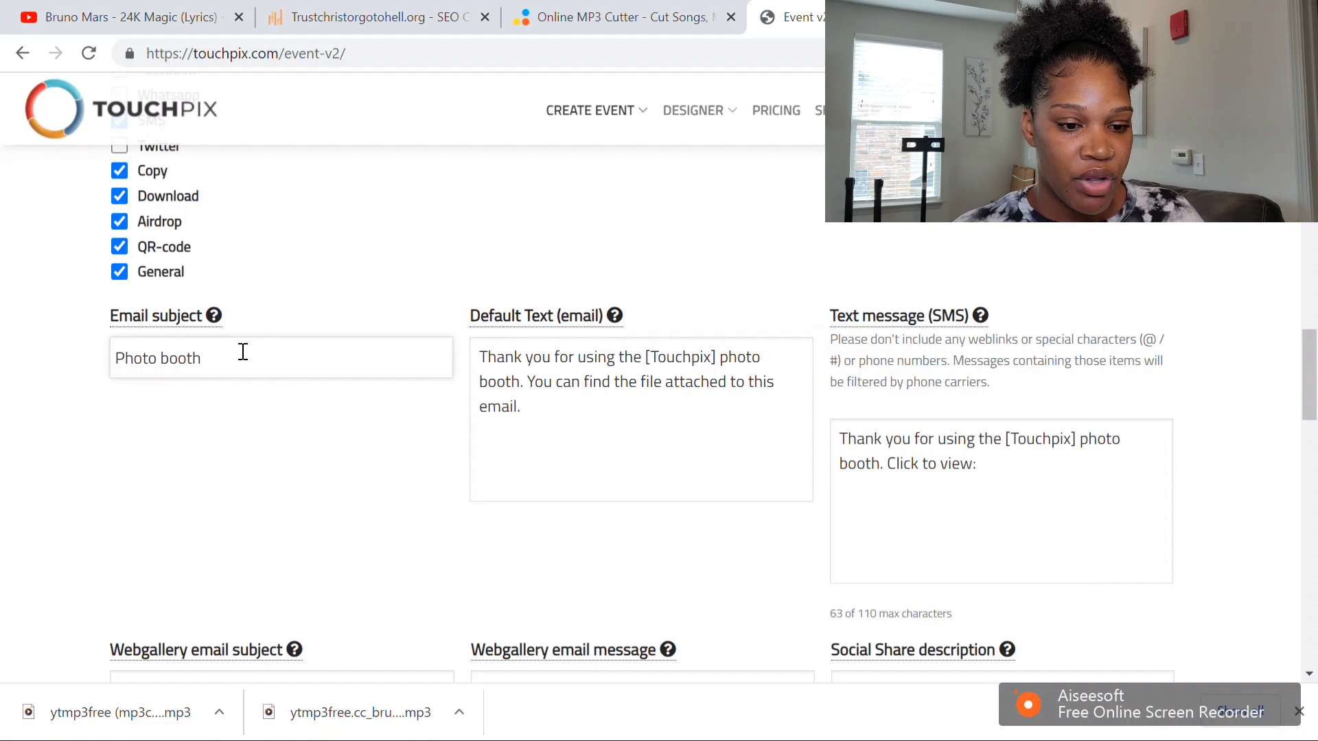
pyautogui.click(117, 363)
pyautogui.write('T')
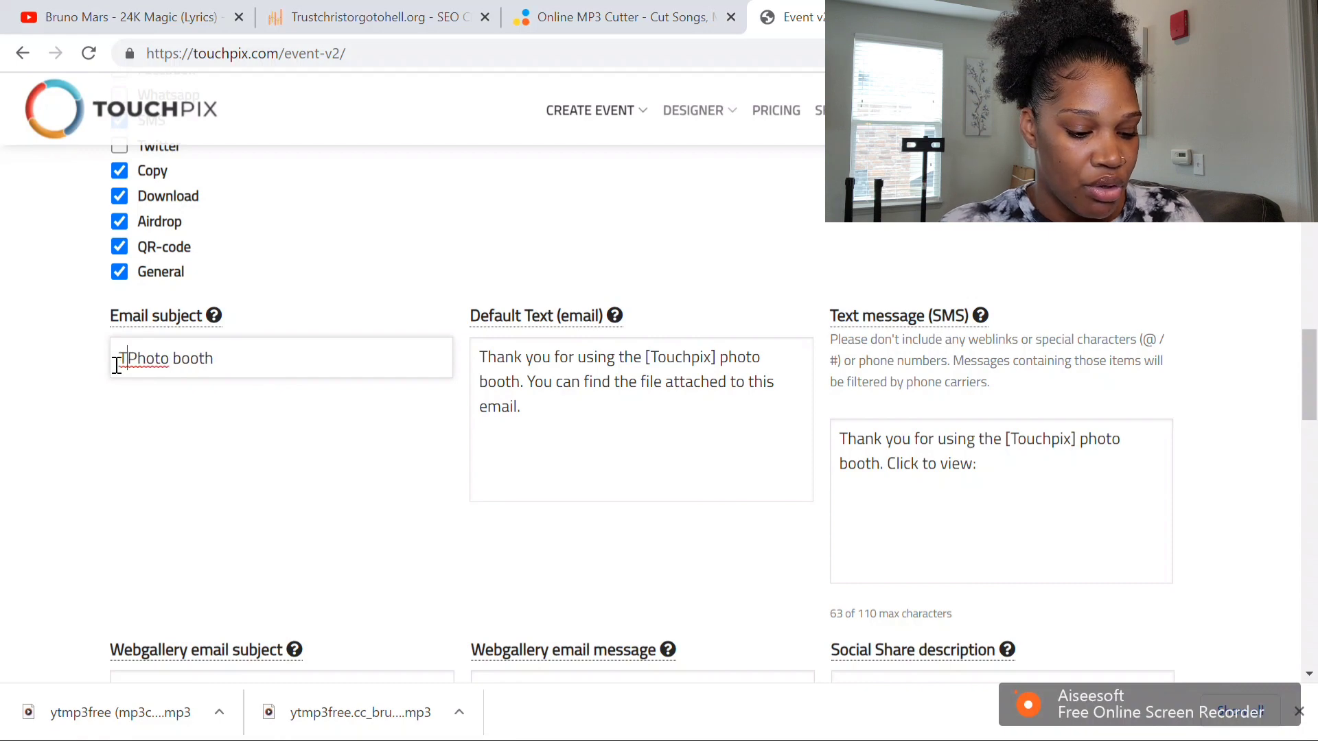
pyautogui.press('BackSpace')
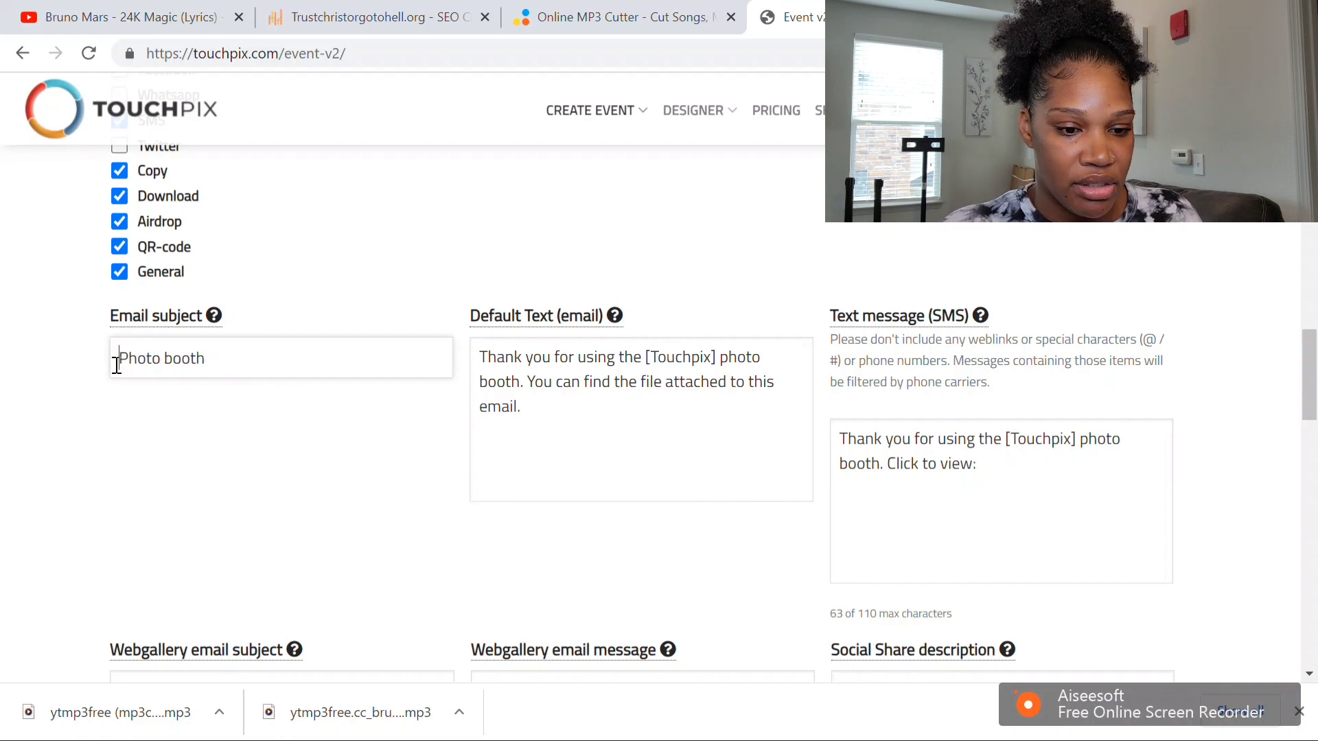
pyautogui.write('360')
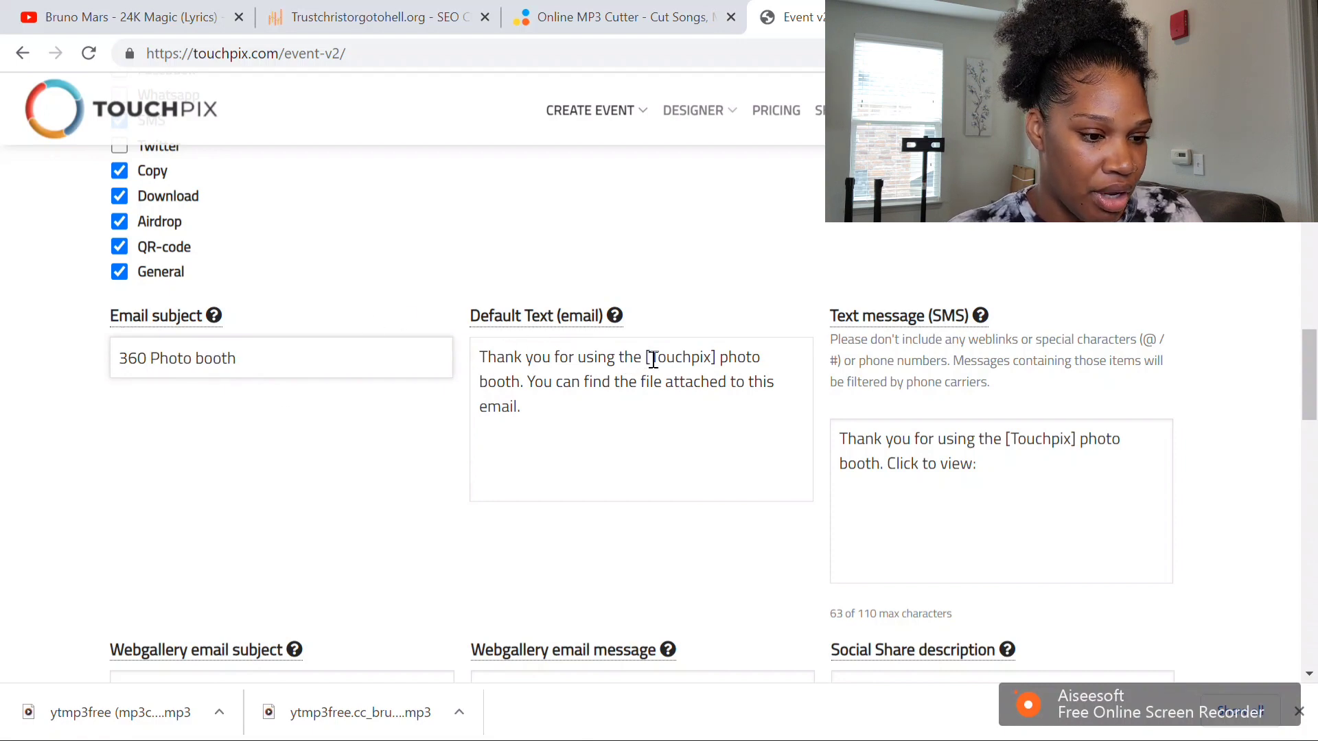
# Step: Replace [Touchpix] in the email default text with a correctly spaced 'somebody birthday'
pyautogui.moveTo(642, 359); pyautogui.dragTo(712, 354)
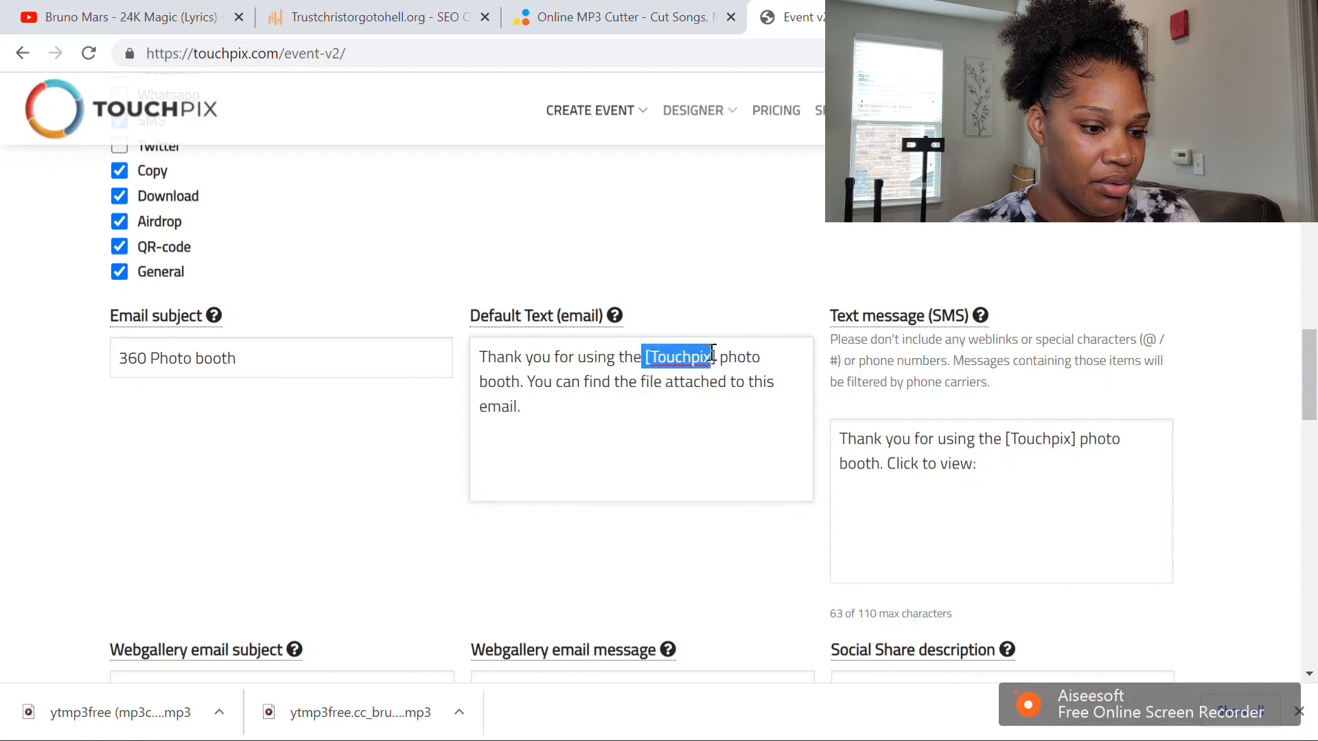
pyautogui.press('BackSpace')
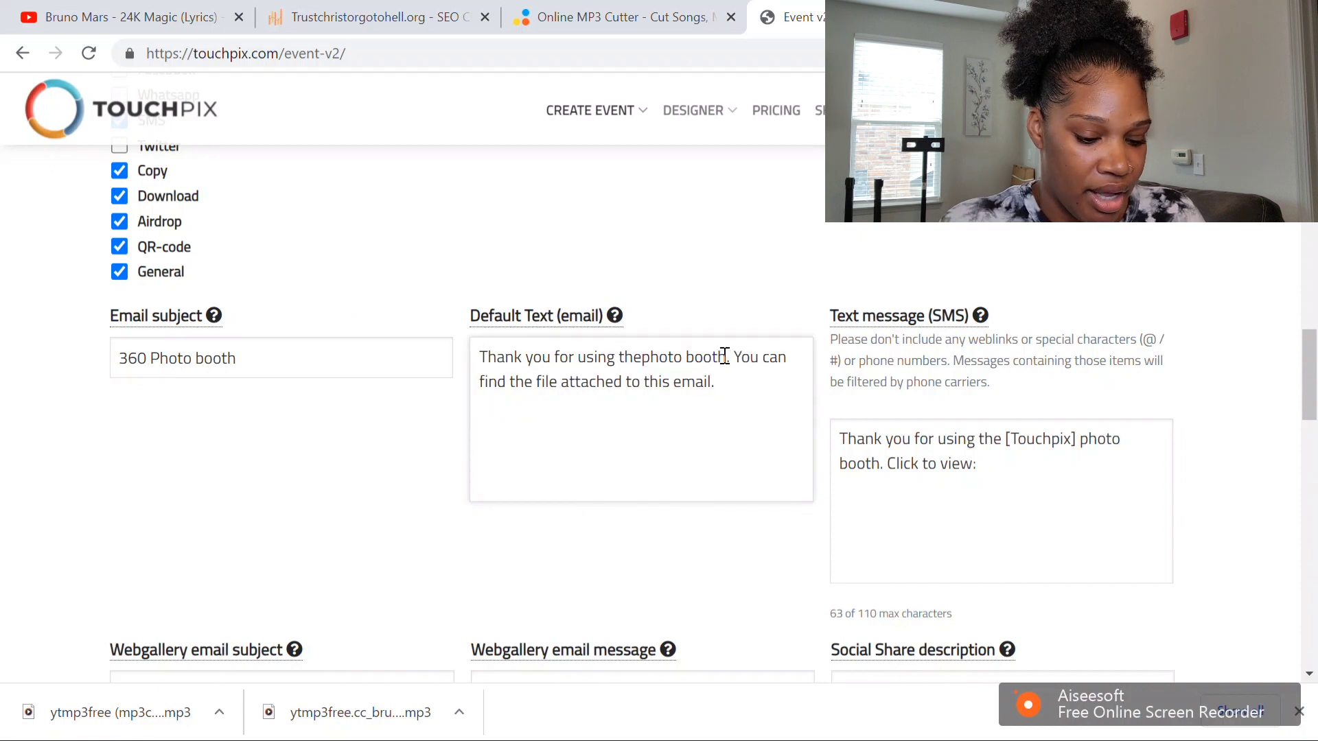
pyautogui.write('sombody b')
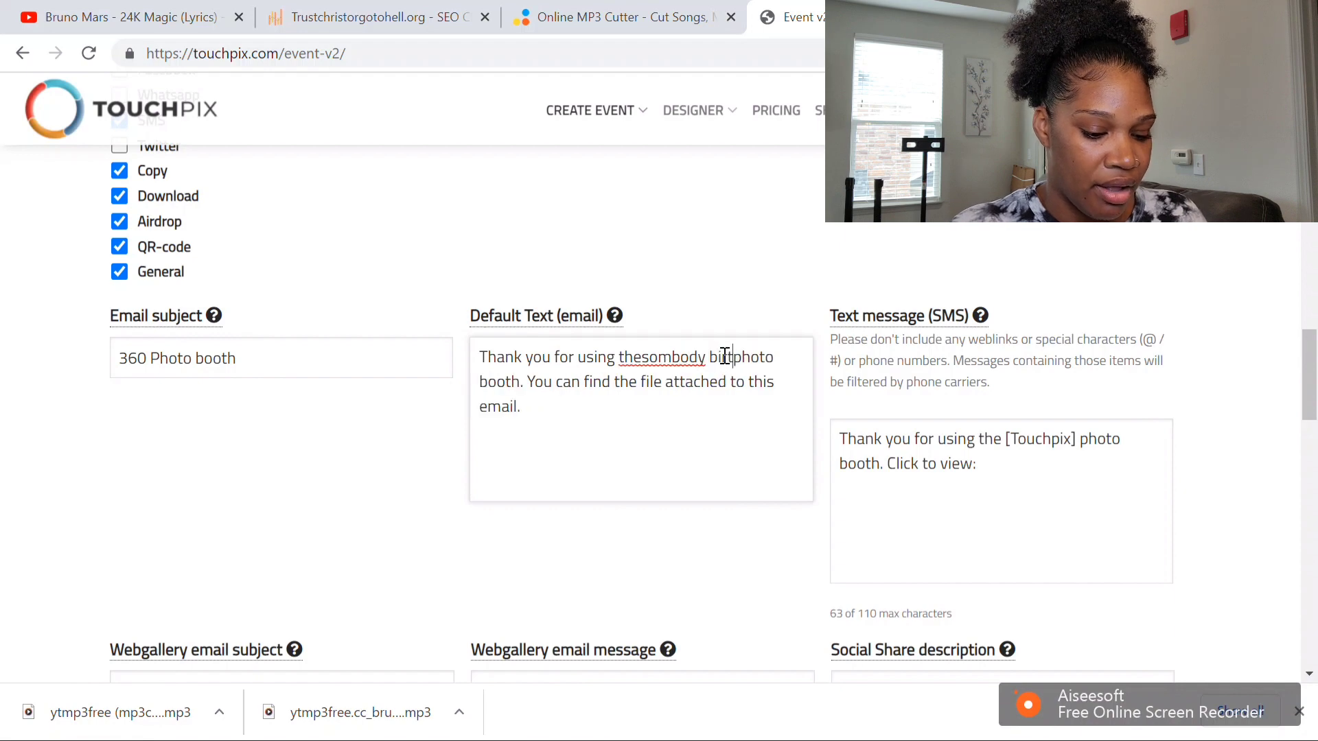
pyautogui.write('irthday')
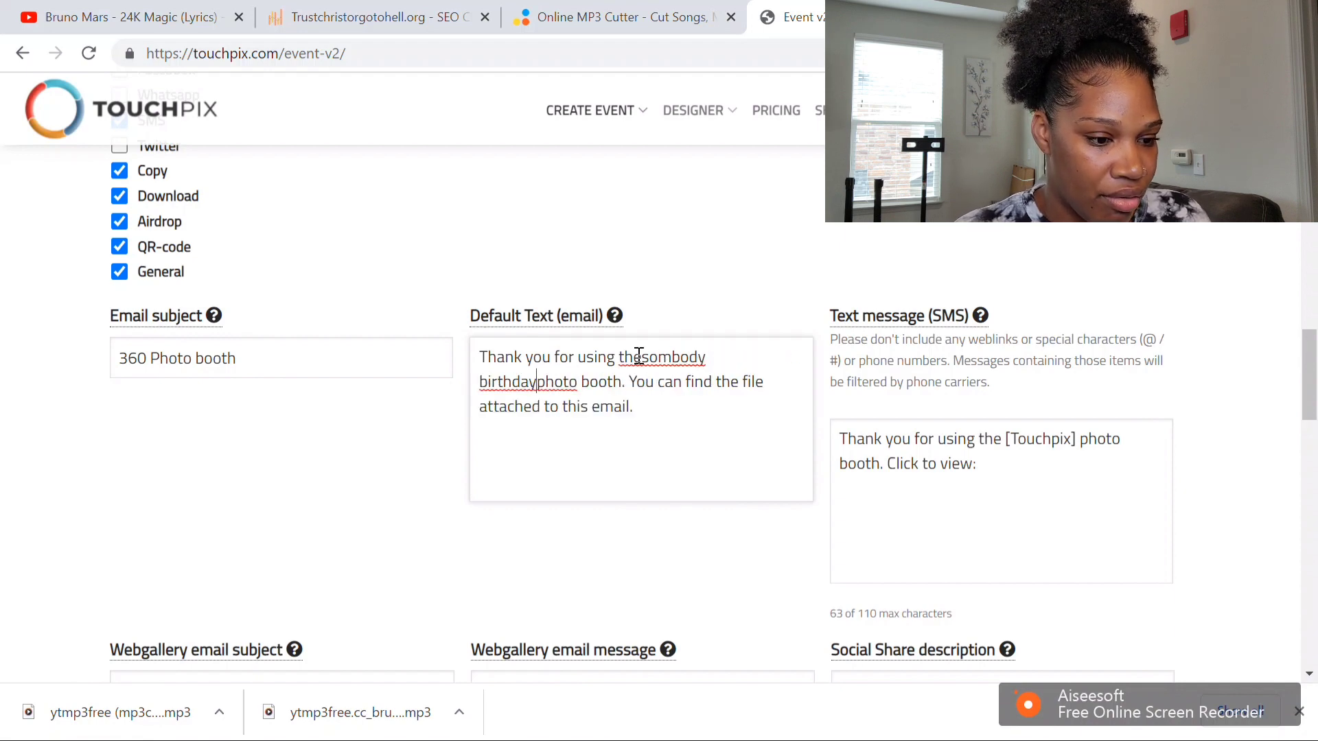
pyautogui.click(643, 357)
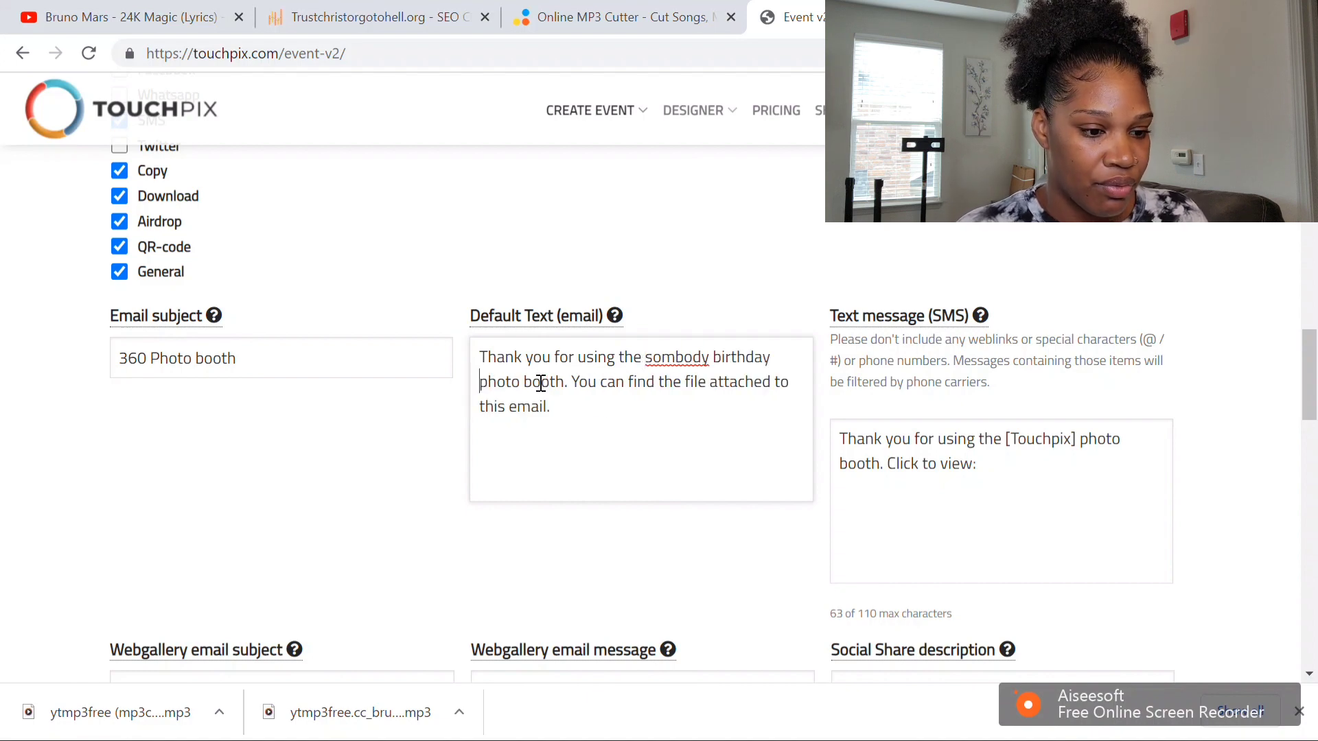
pyautogui.click(673, 365)
pyautogui.write('e')
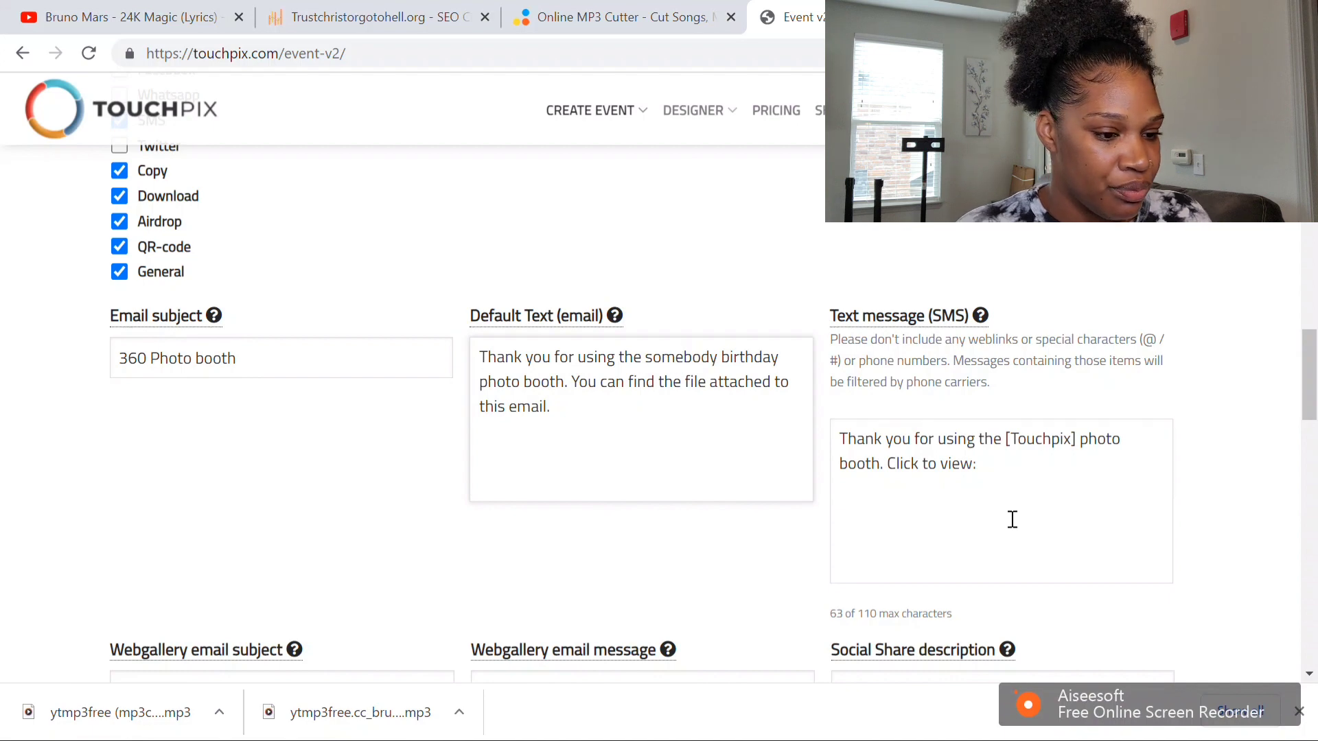
# Step: Replace [Touchpix] in the SMS message with the host's name
pyautogui.moveTo(1007, 440); pyautogui.dragTo(1076, 444)
pyautogui.press('BackSpace')
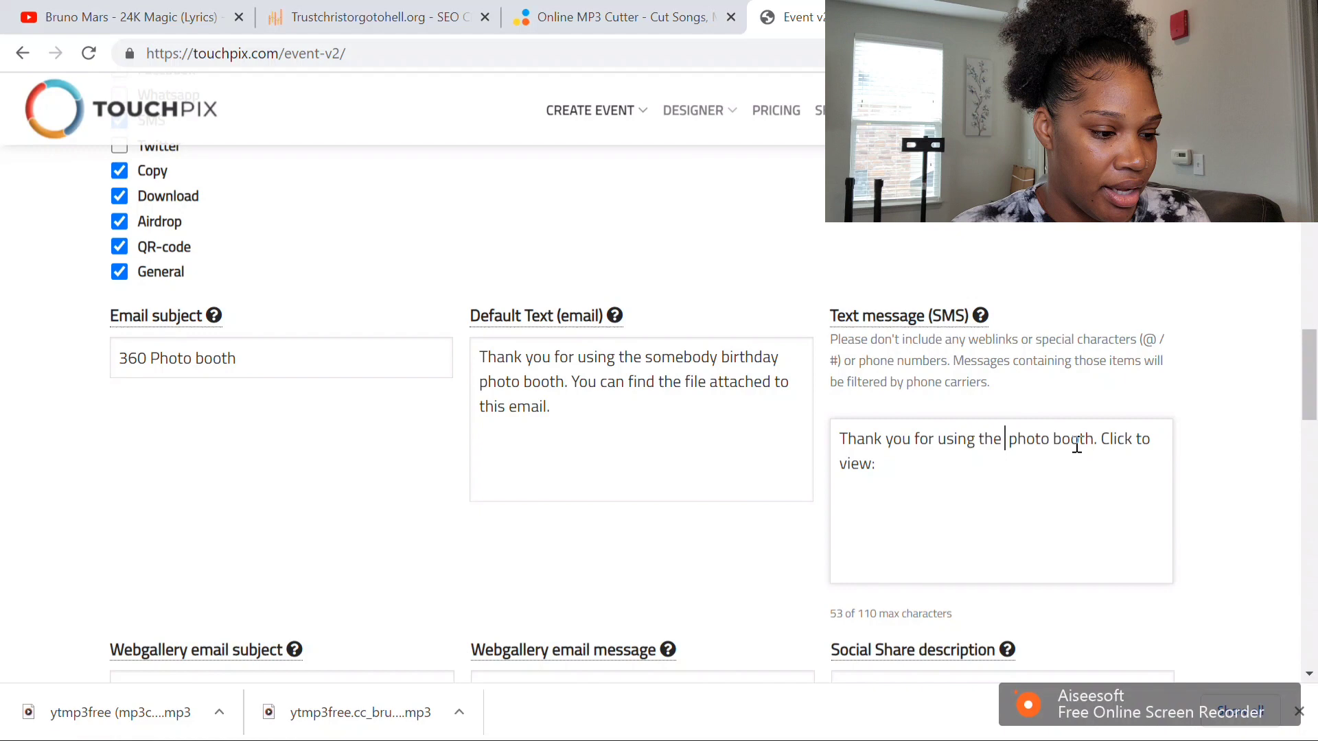
pyautogui.write('Natalie')
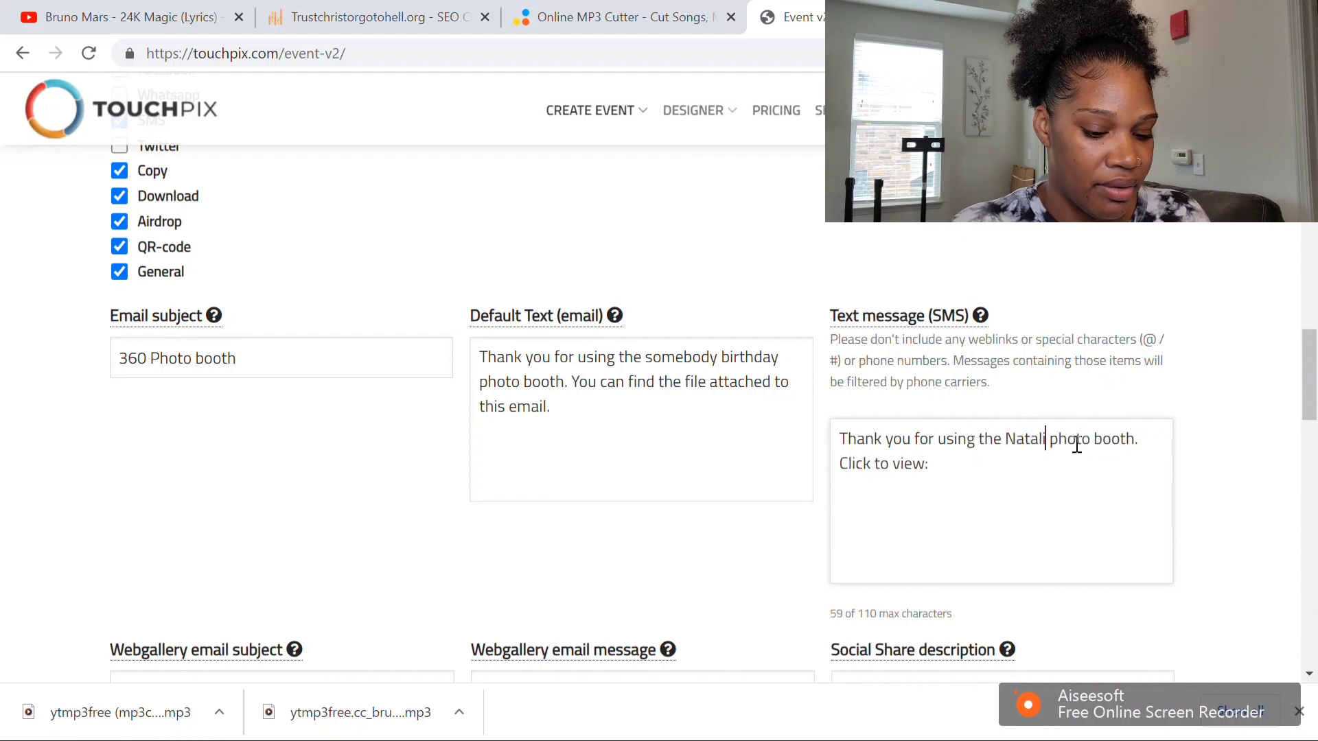
pyautogui.write("'s")
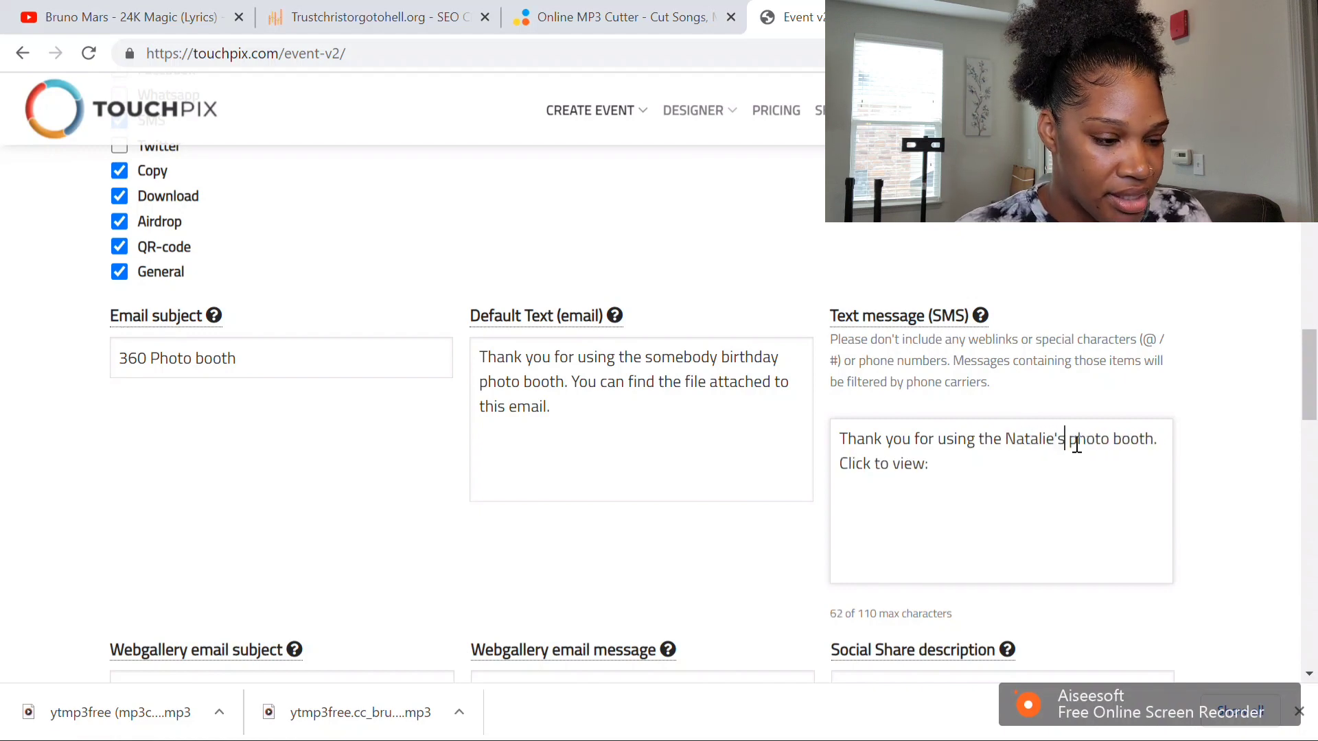
pyautogui.scroll(-5, 661, 616)
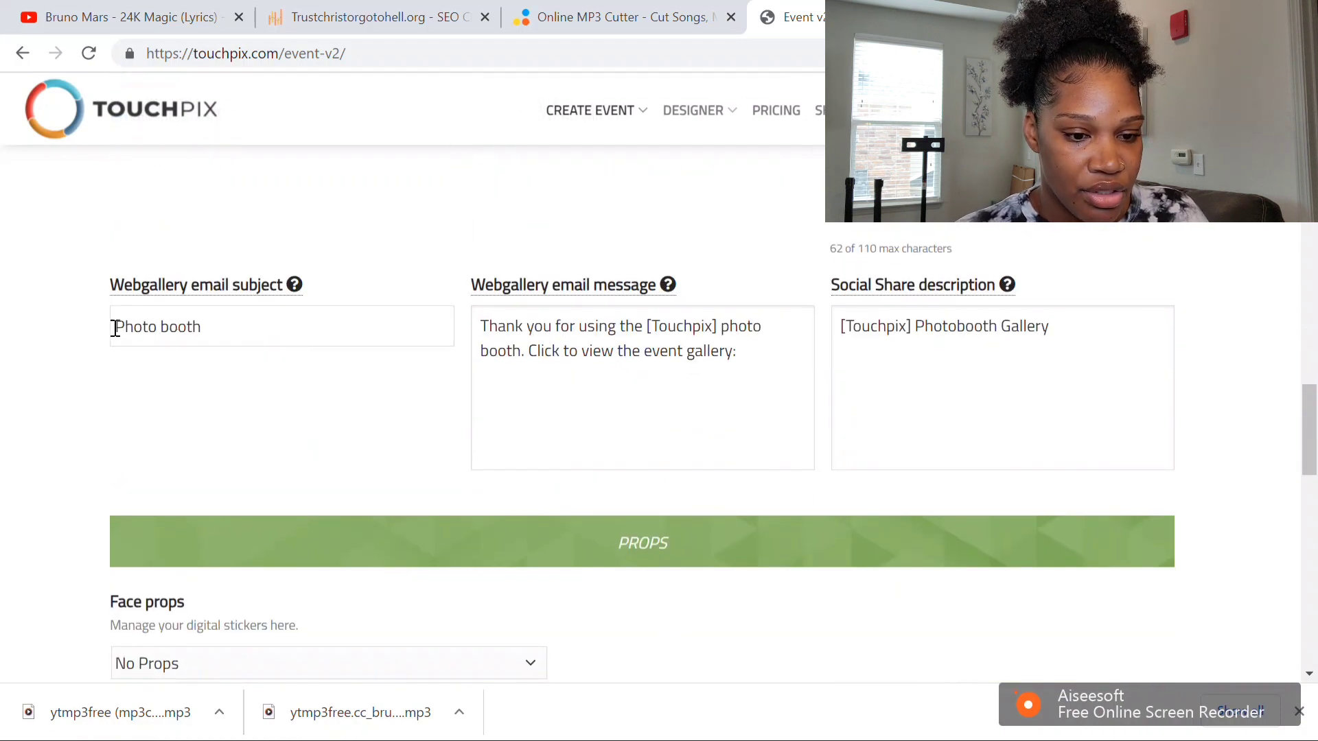
# Step: Add the host's name to the webgallery email subject and message, replacing [Touchpix]
pyautogui.scroll(4, 707, 228)
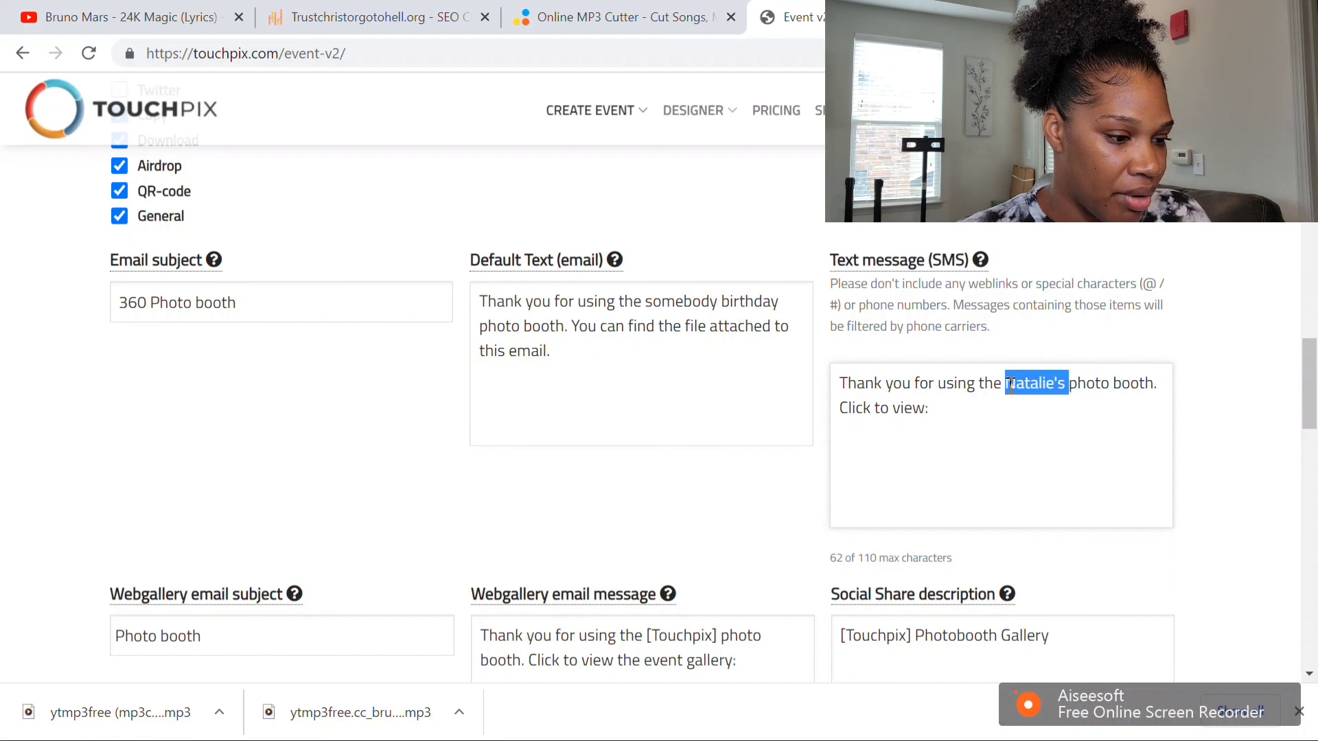
pyautogui.scroll(-4, 687, 467)
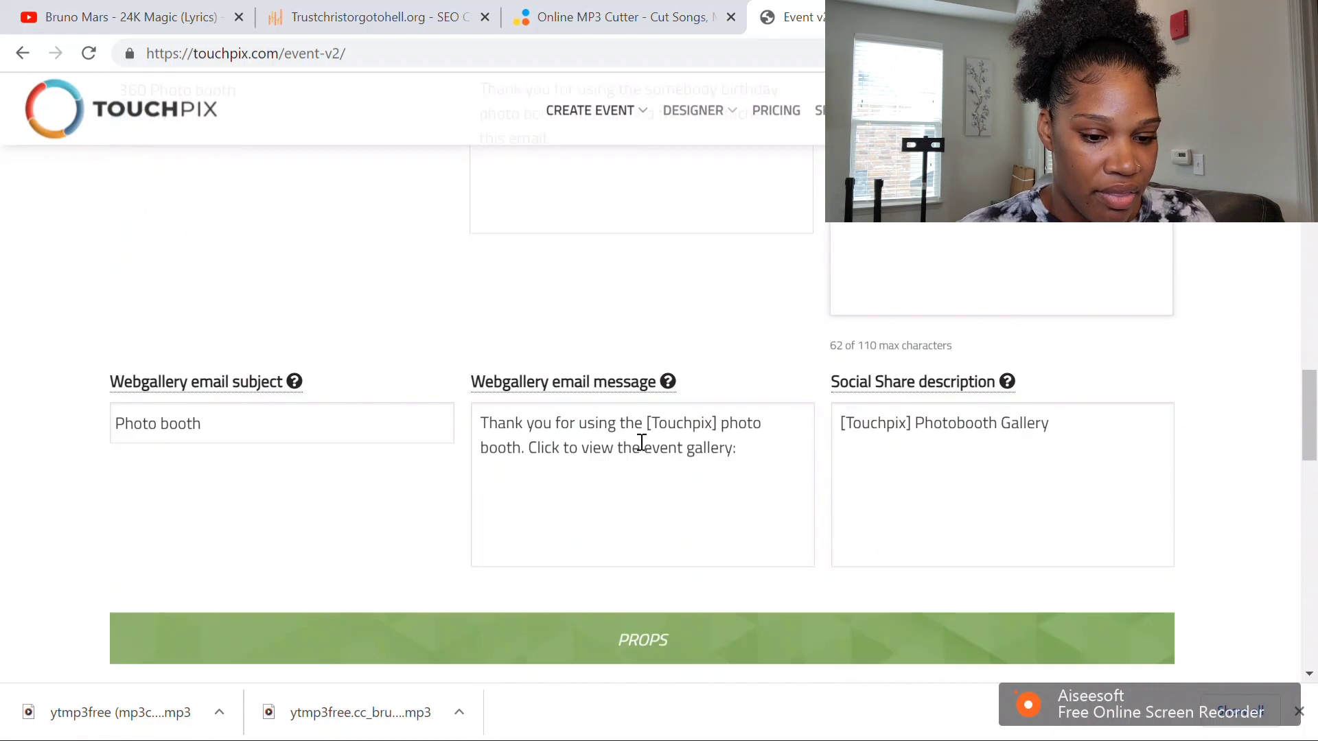
pyautogui.click(116, 328)
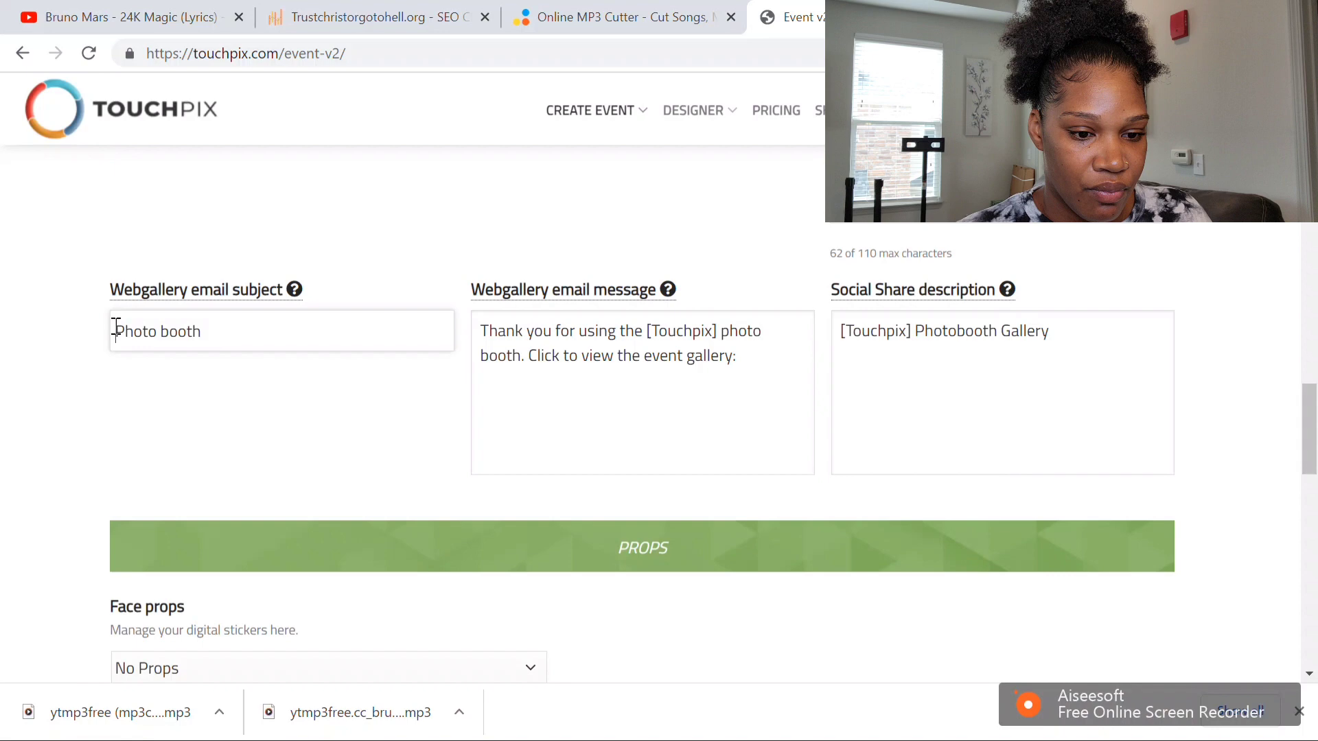
pyautogui.write("Natalie's")
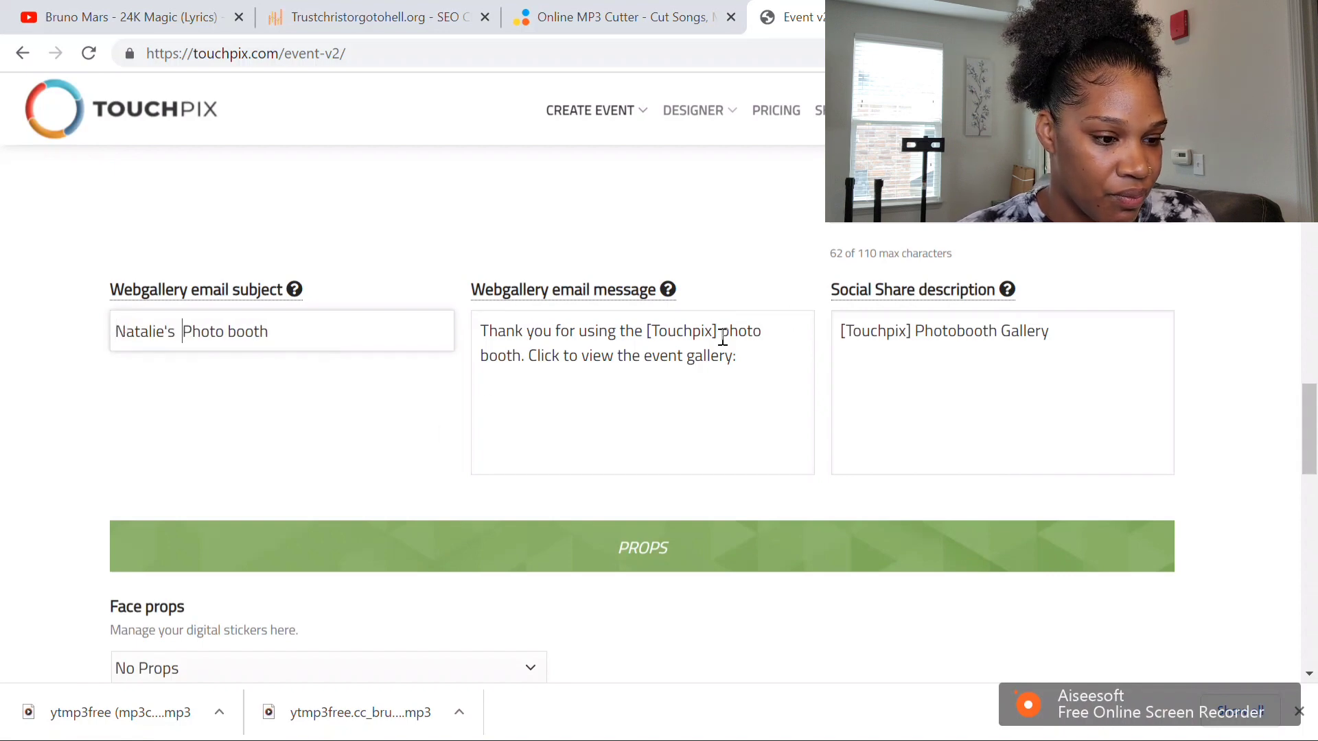
pyautogui.moveTo(722, 337); pyautogui.dragTo(646, 337)
pyautogui.press('BackSpace')
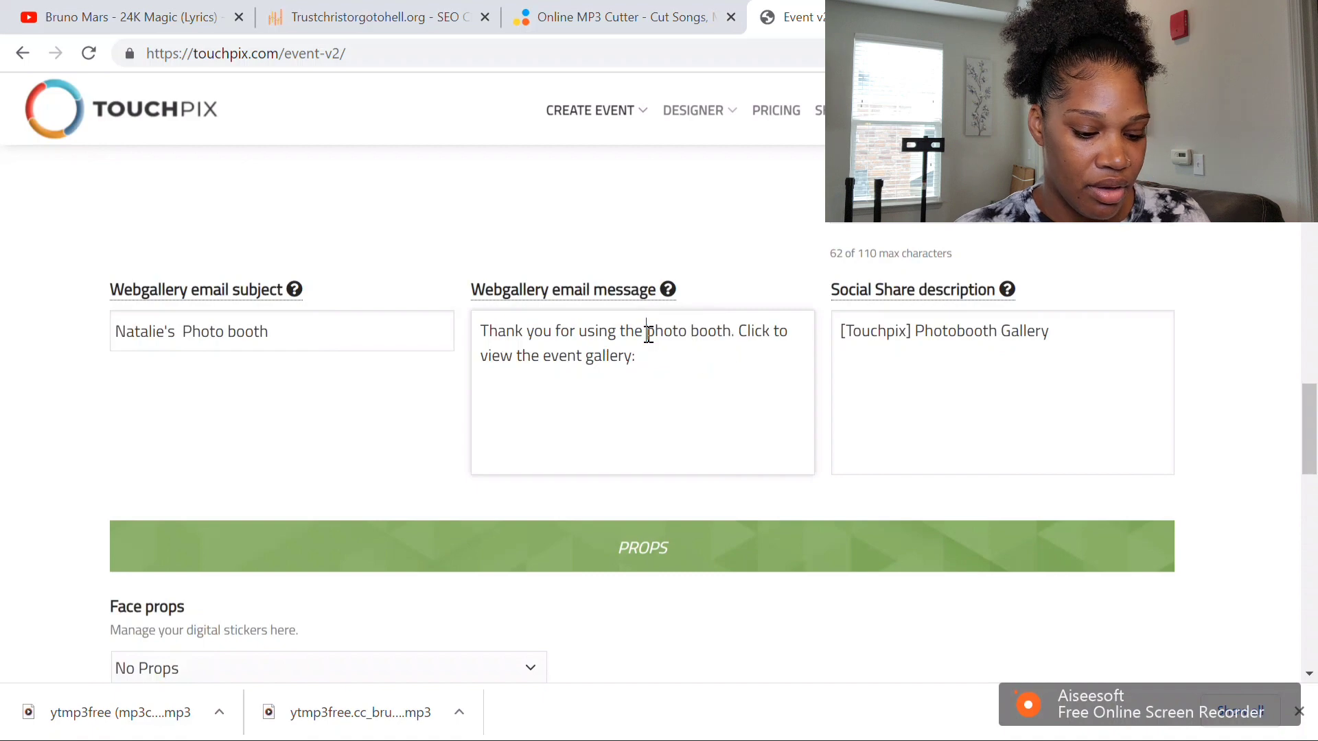
pyautogui.write("Natalie's")
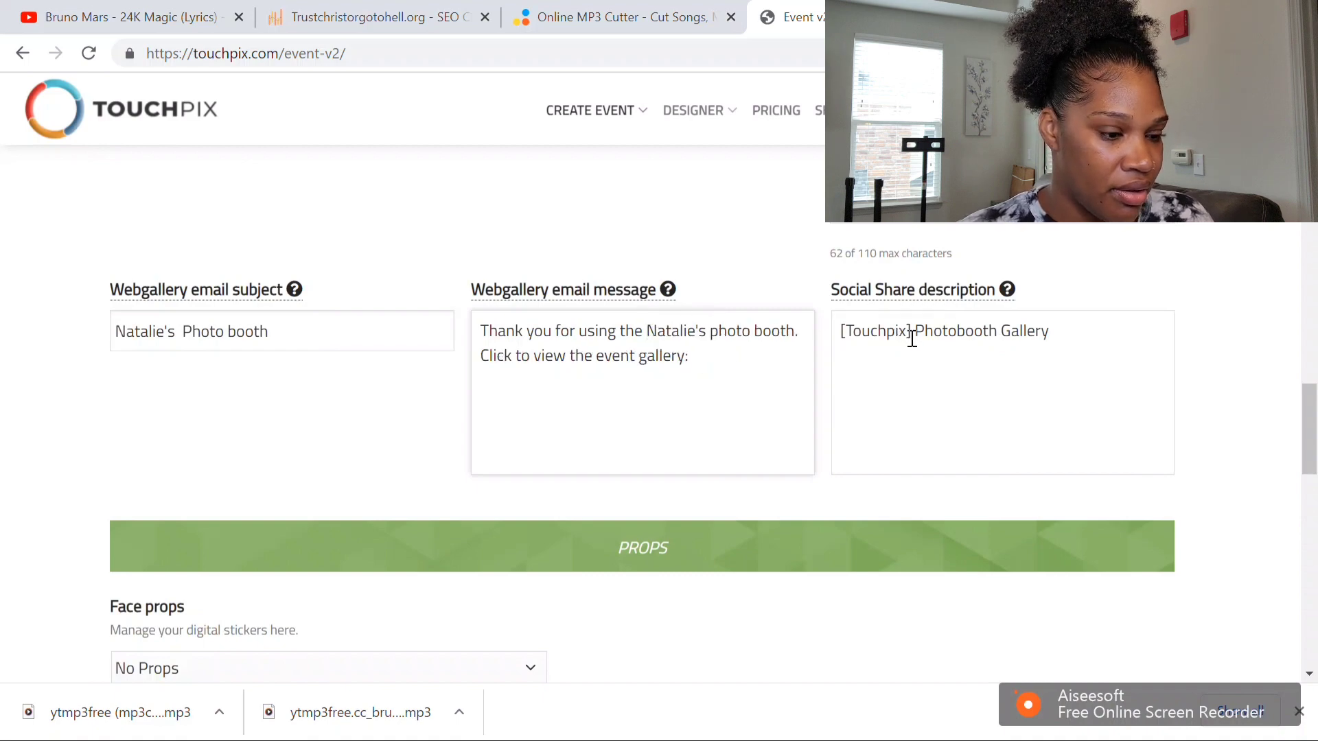
# Step: Replace [Touchpix] in the social share description with the host's name and 'birthday'
pyautogui.moveTo(911, 338); pyautogui.dragTo(838, 347)
pyautogui.press('BackSpace')
pyautogui.write("Natalie's")
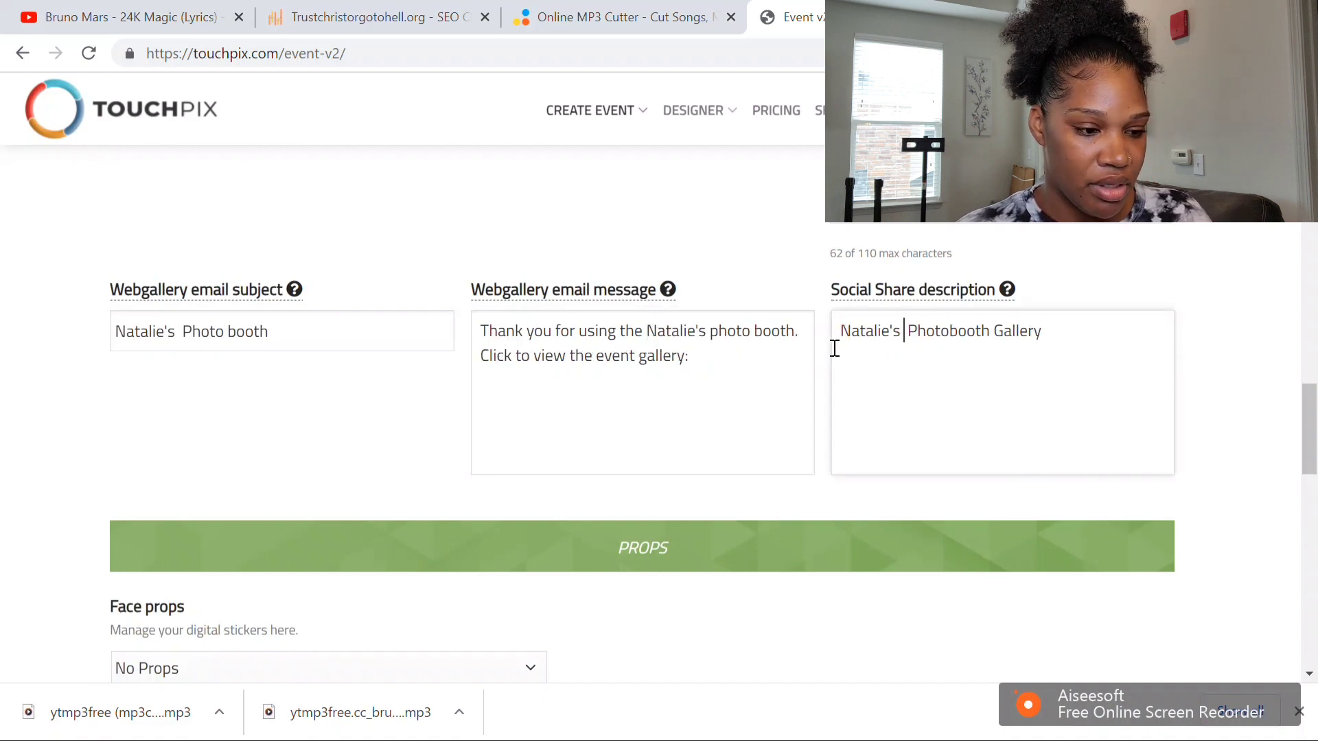
pyautogui.write('birthday')
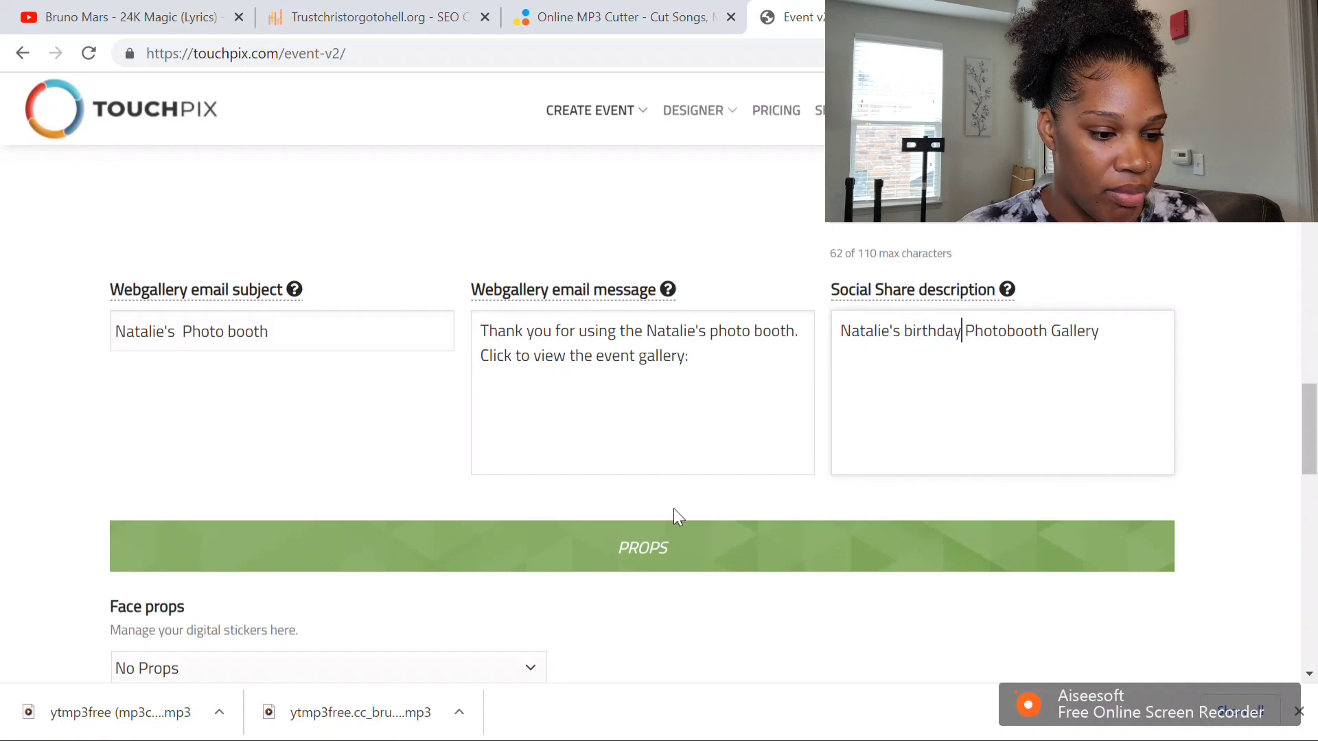
pyautogui.scroll(-6, 673, 509)
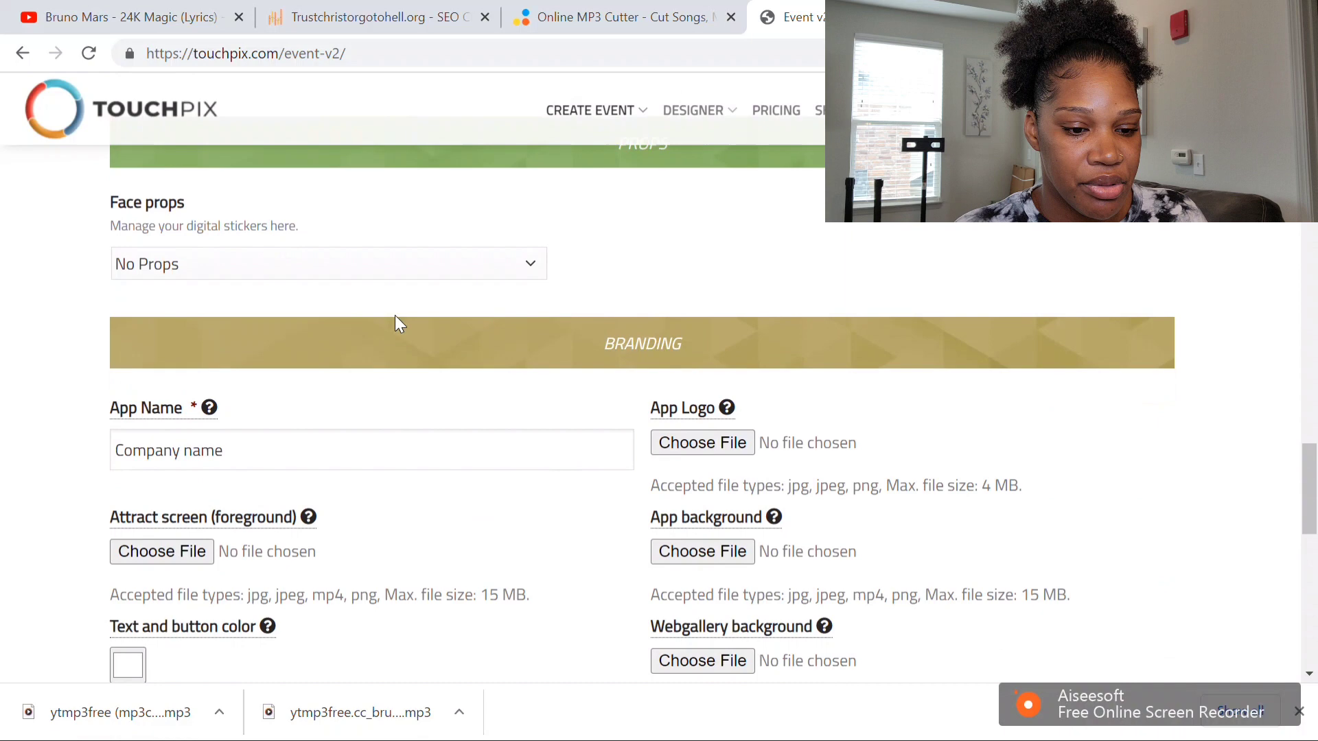
# Step: Change the branding App Name from 'Company name' to 'Ideal photobooth rentals'
pyautogui.scroll(-2, 426, 440)
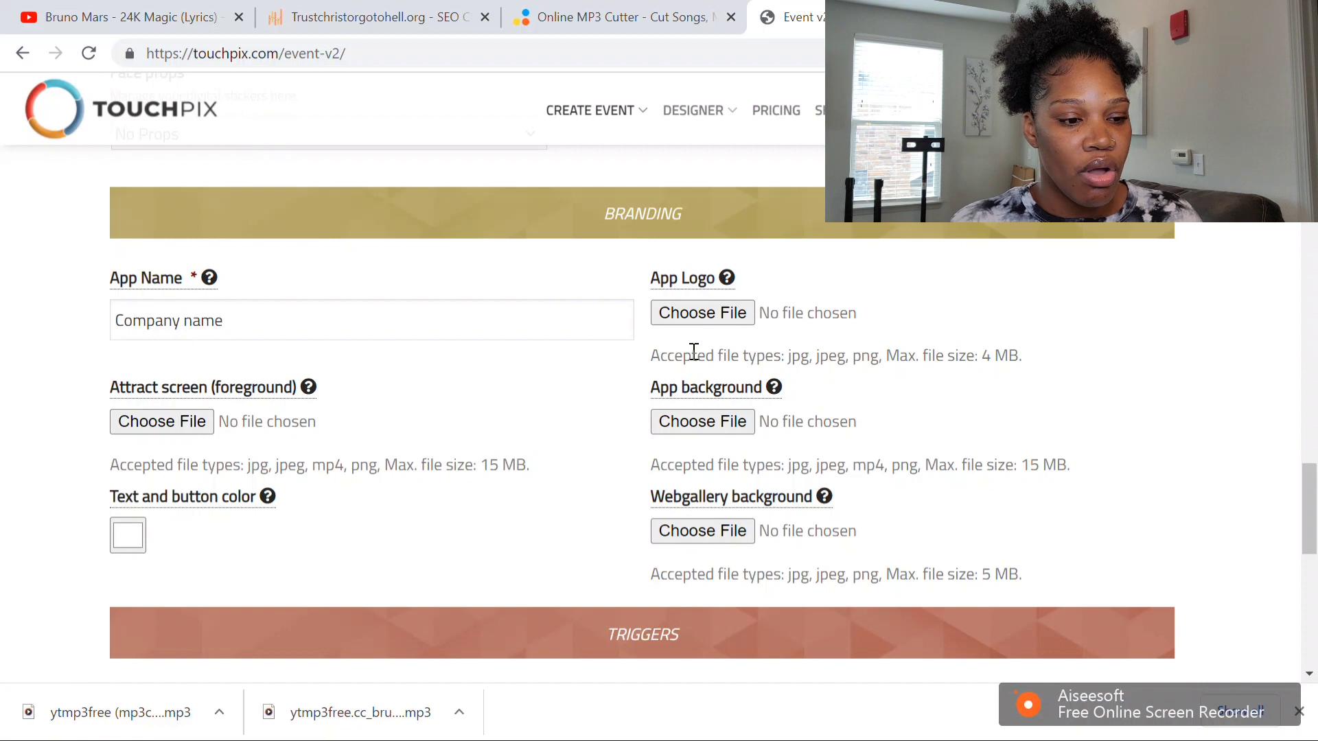
pyautogui.click(255, 315)
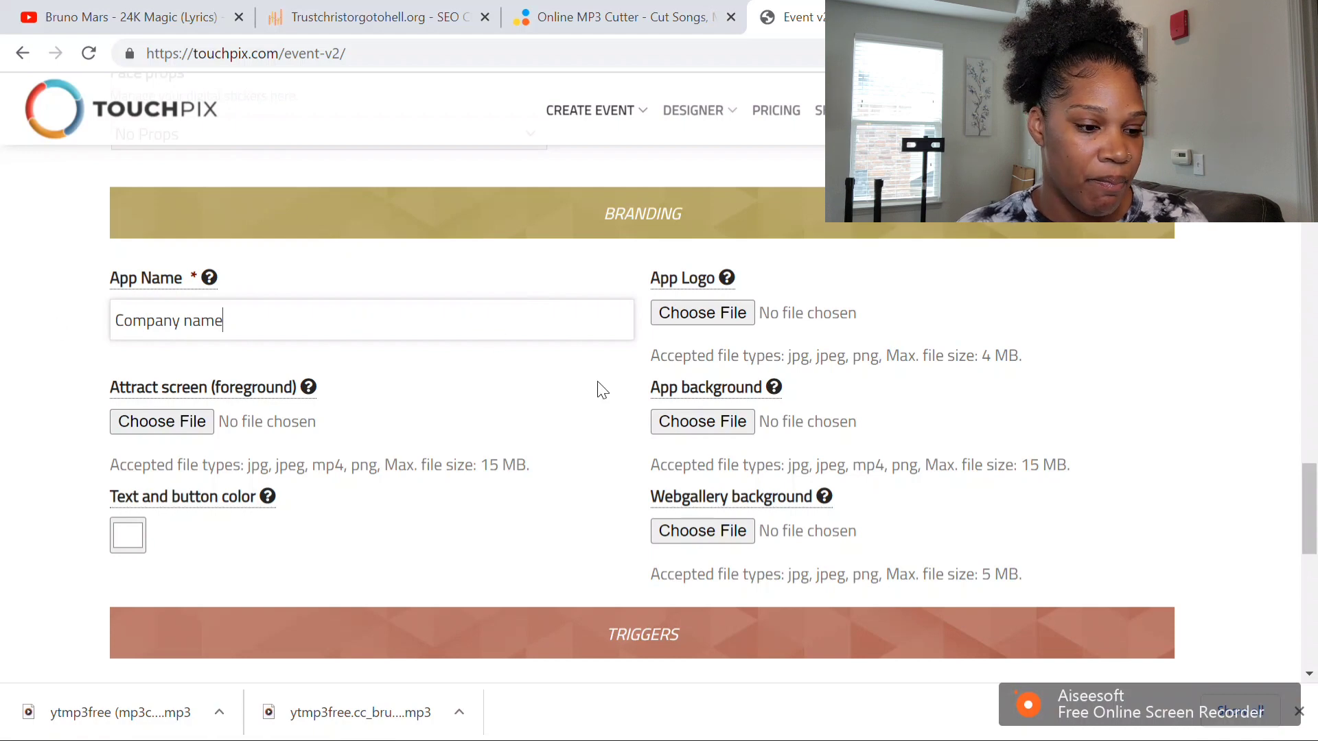
pyautogui.tripleClick(147, 320)
pyautogui.press('BackSpace')
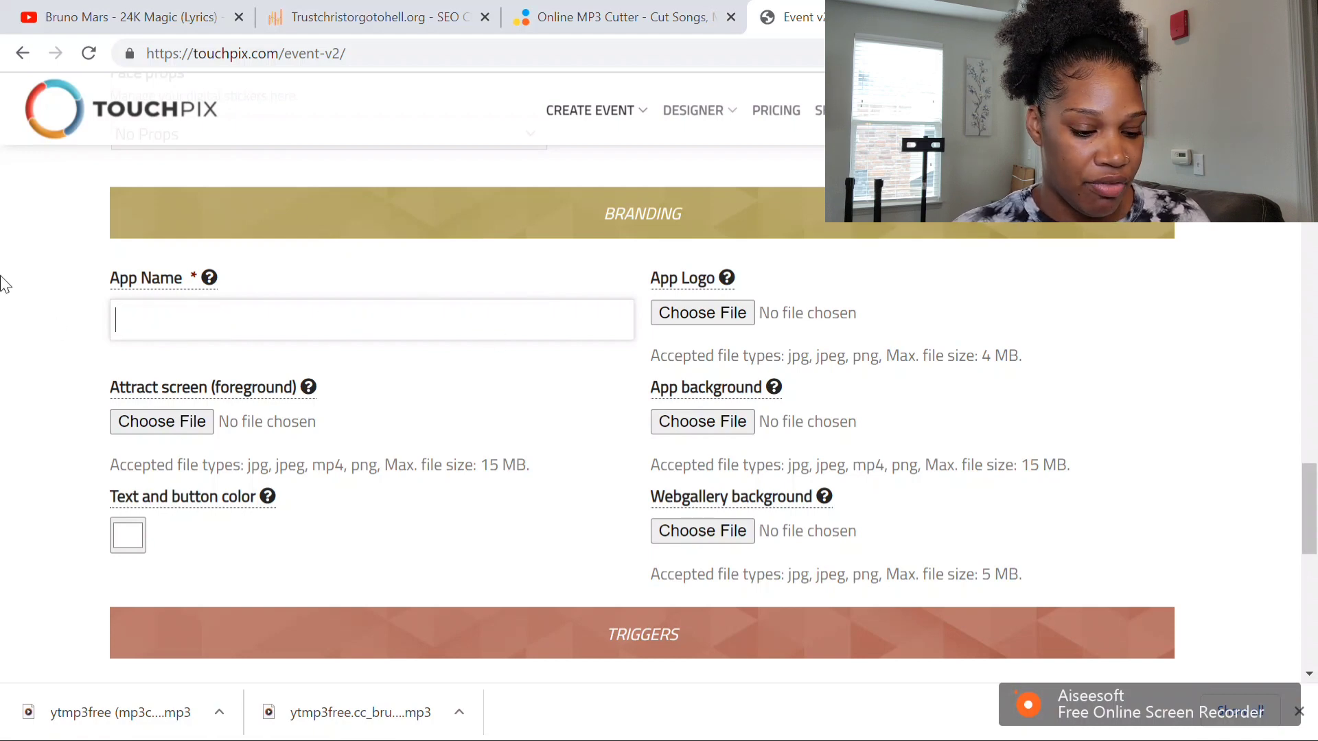
pyautogui.write('Ideal p')
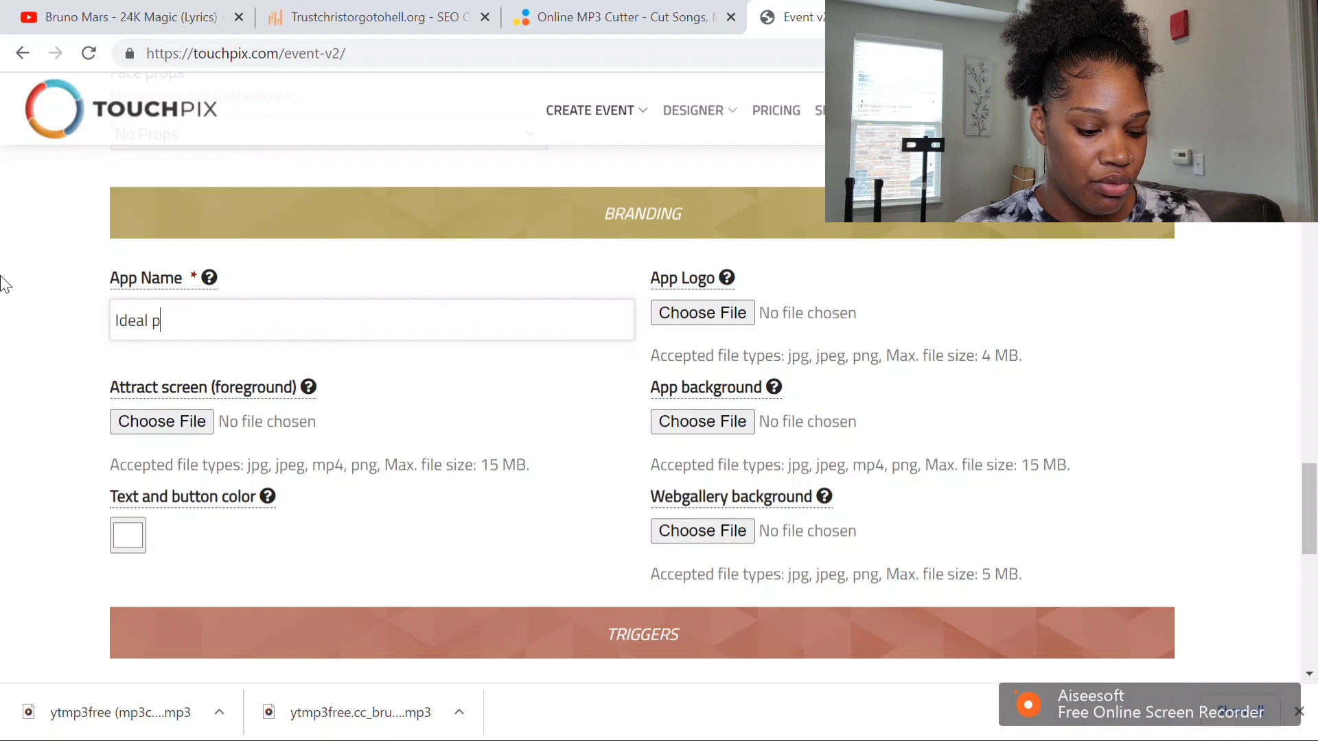
pyautogui.write('hotoboot')
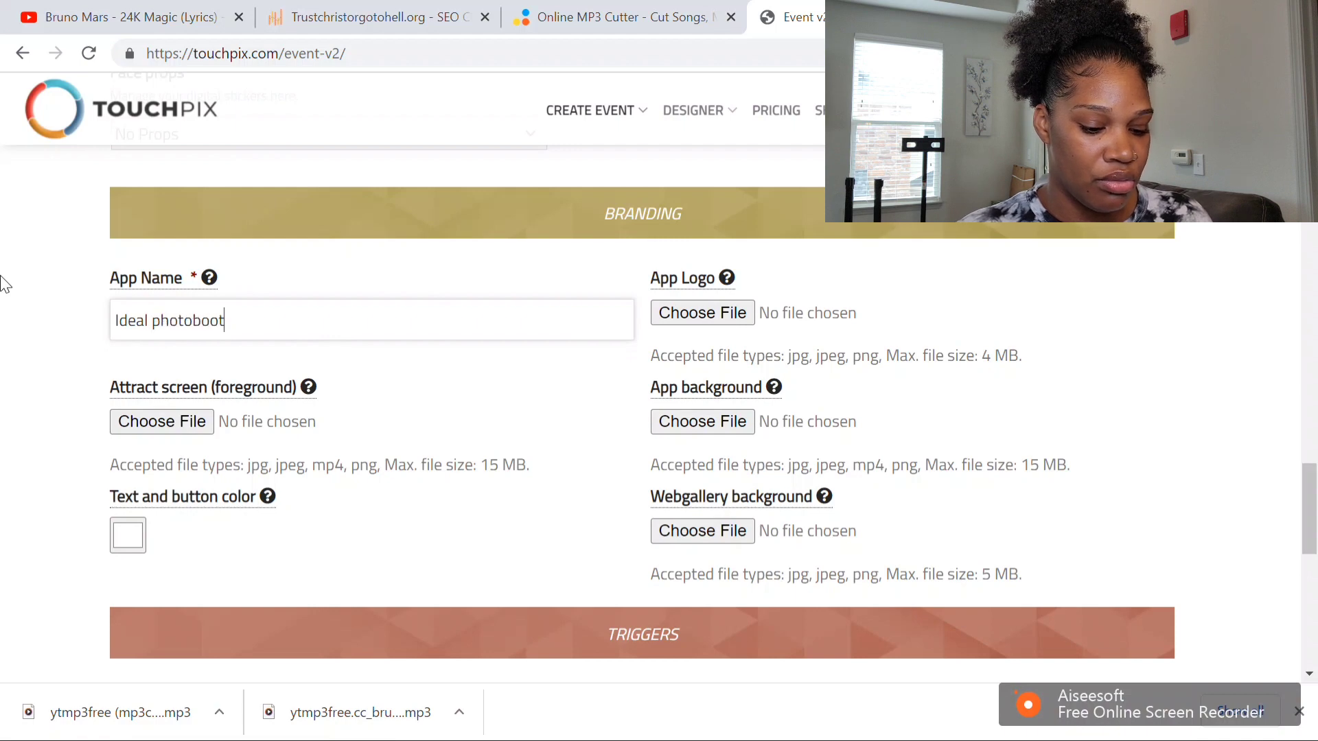
pyautogui.write('h rentals')
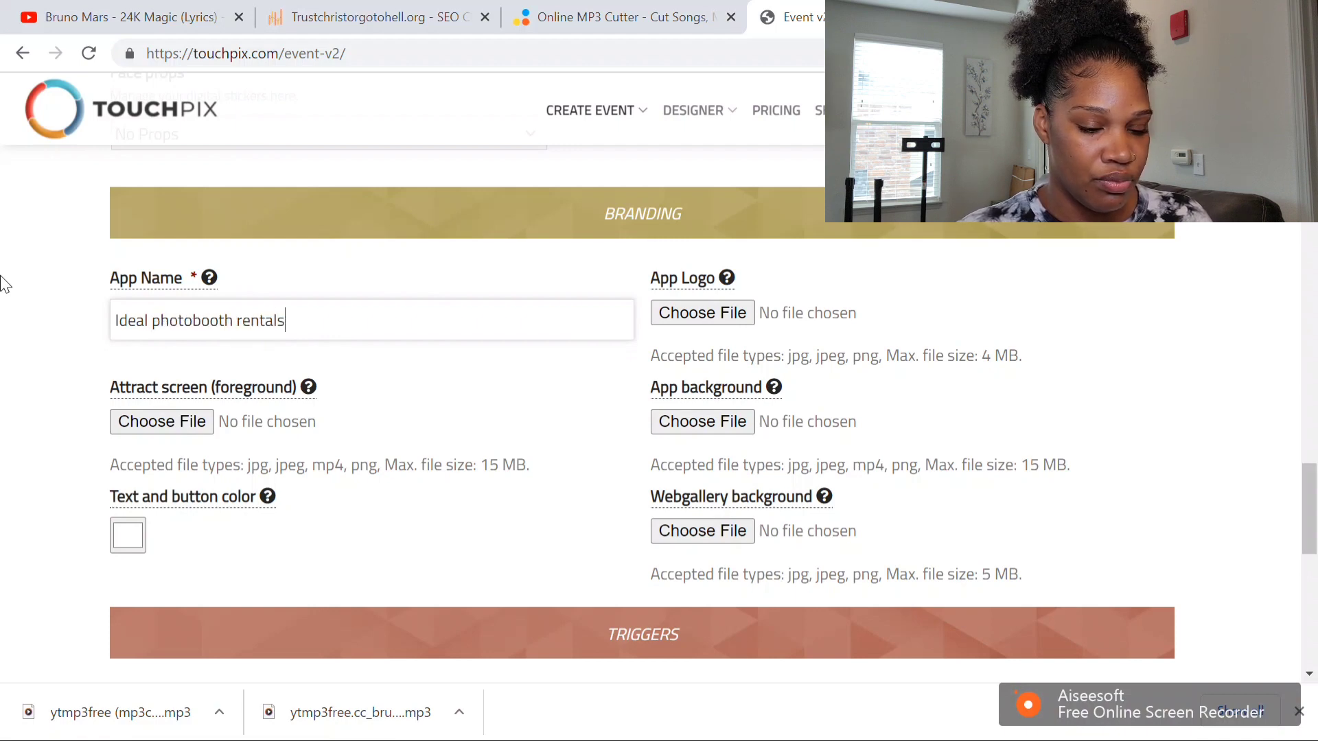
pyautogui.scroll(-1, 373, 391)
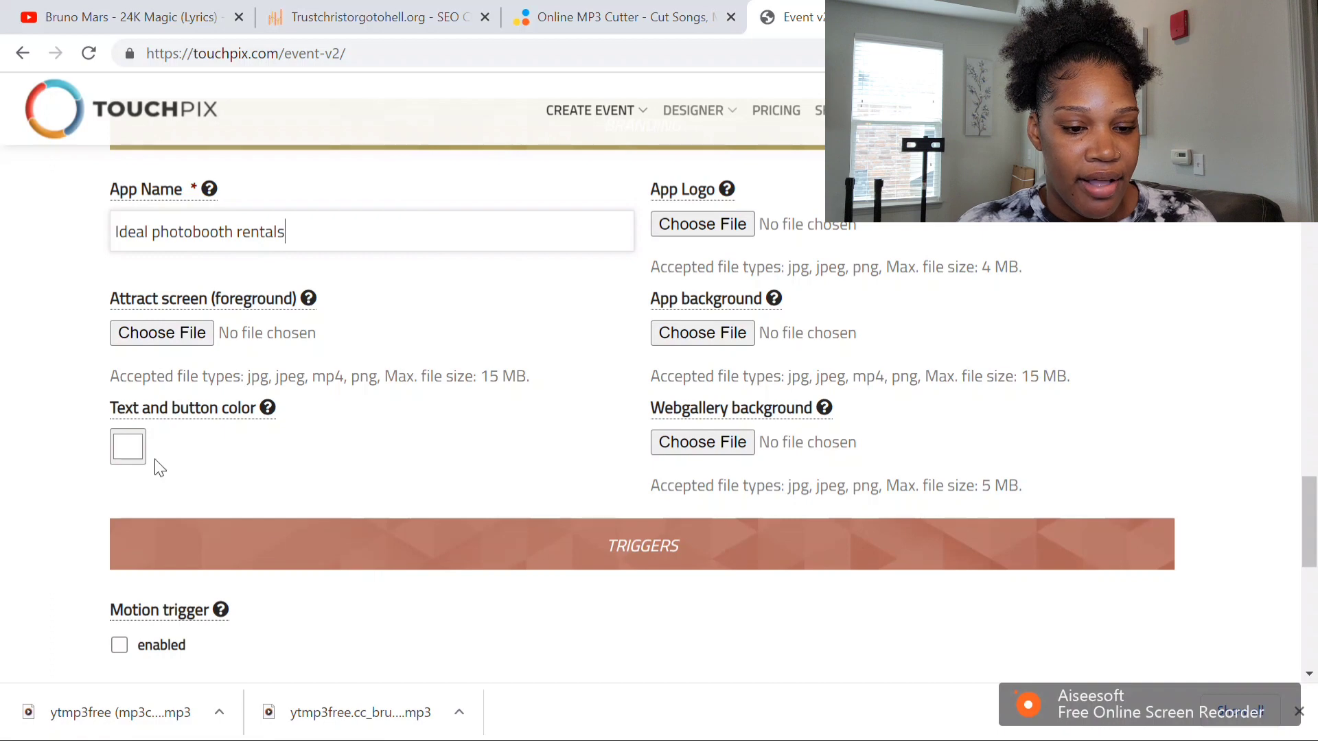
# Step: Set the text and button colour to light green (160, 238, 160)
pyautogui.click(128, 450)
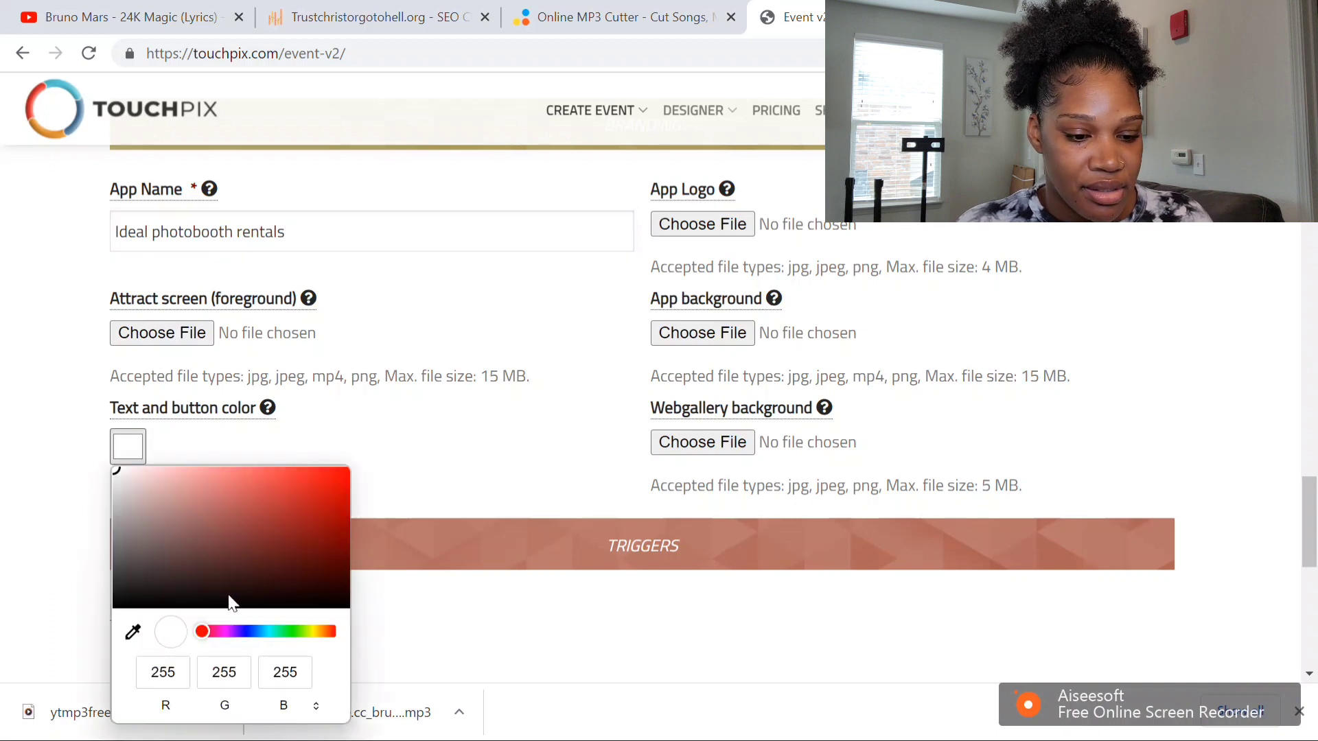
pyautogui.click(289, 631)
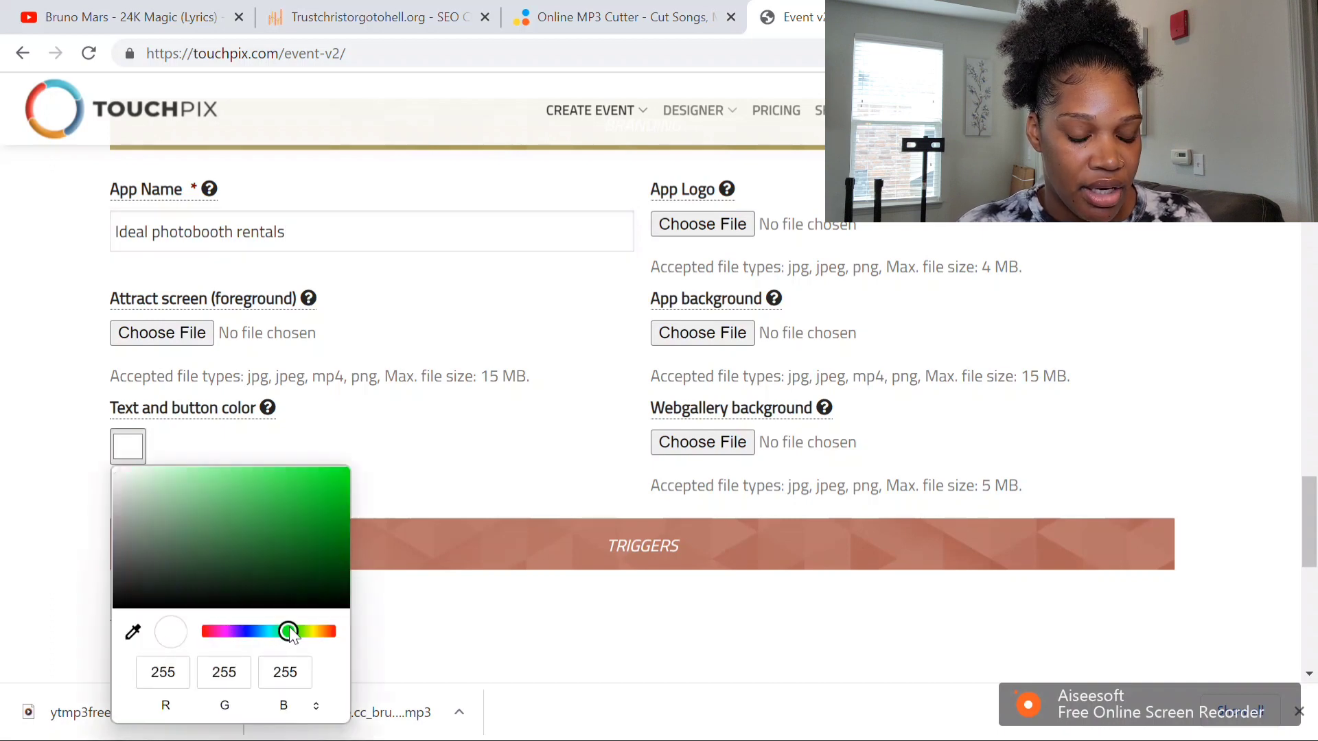
pyautogui.click(190, 476)
pyautogui.click(168, 445)
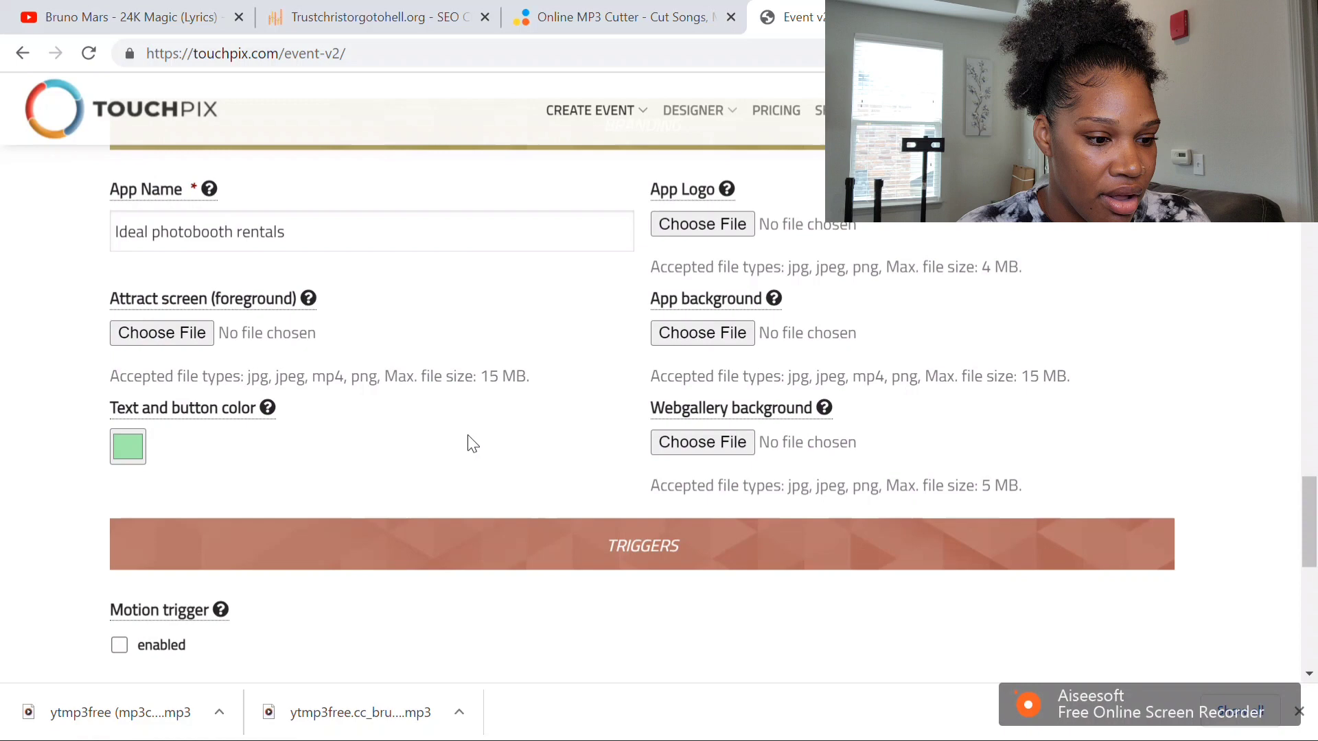
pyautogui.scroll(-1, 472, 443)
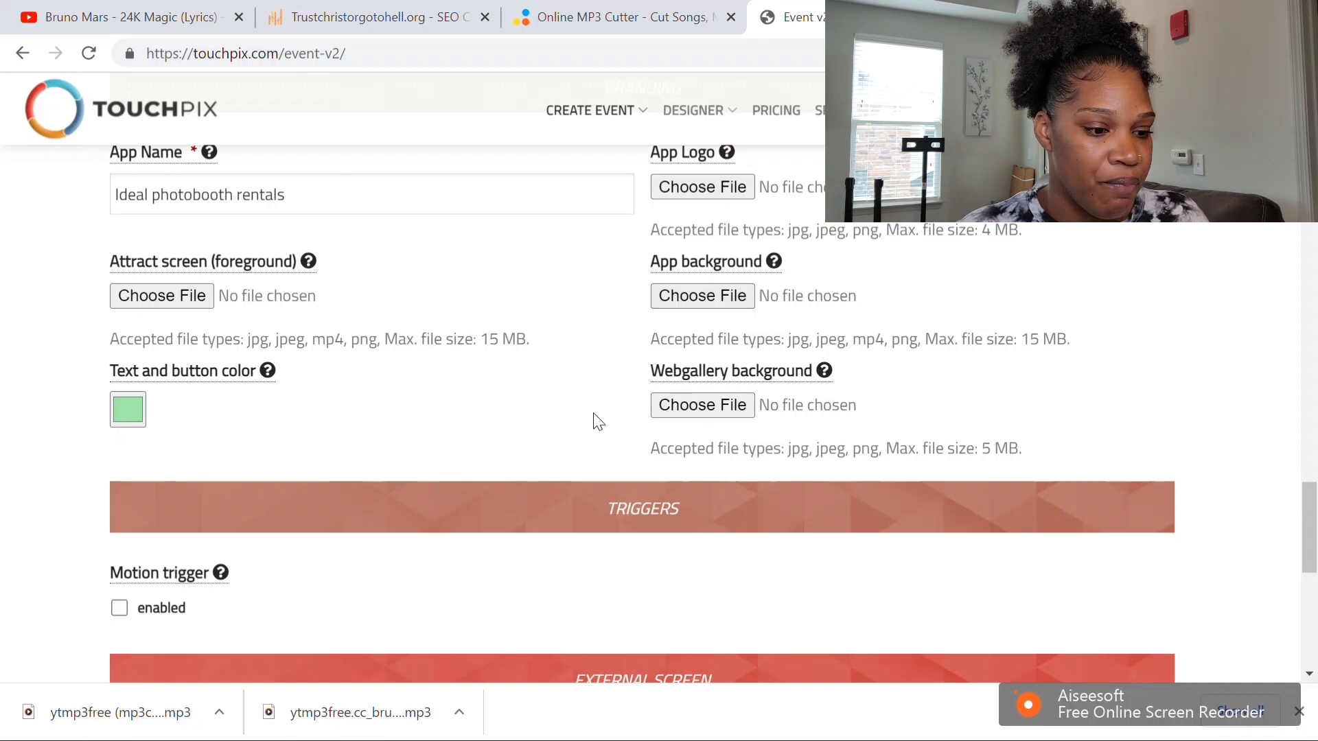
pyautogui.moveTo(825, 373)
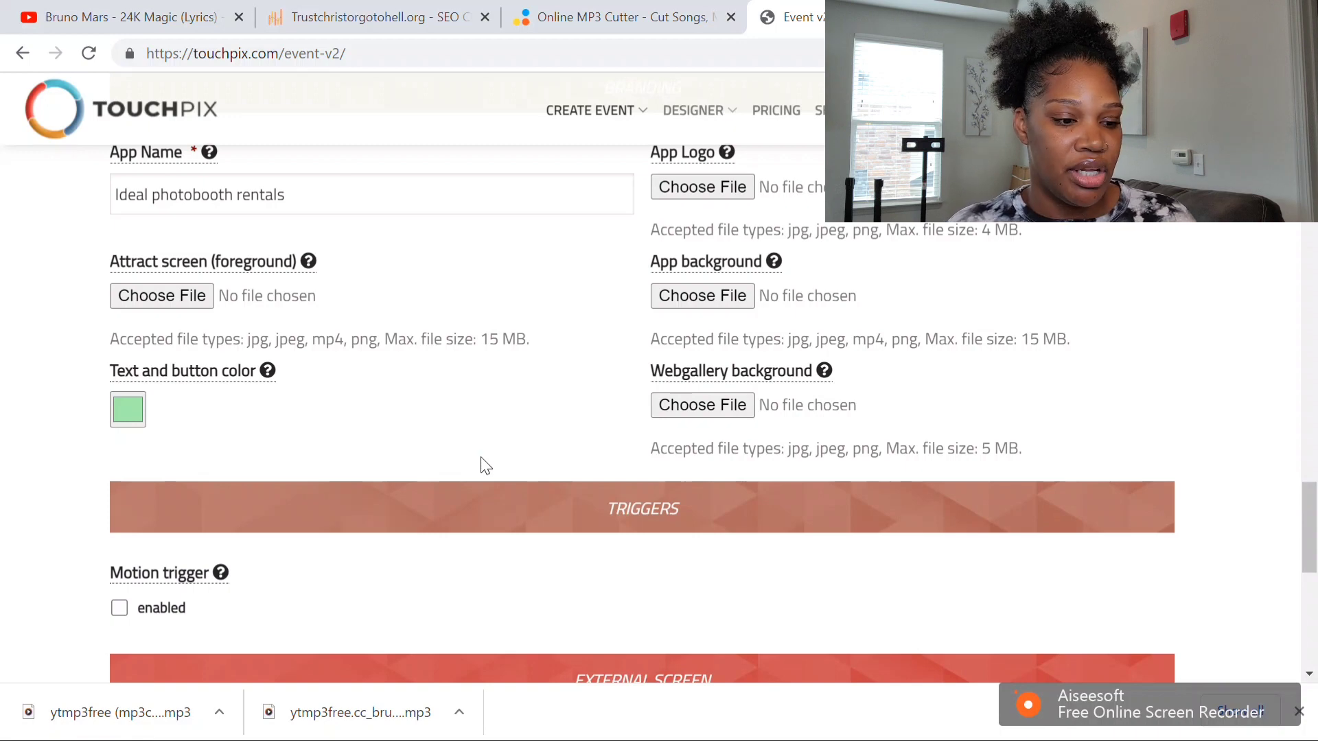
pyautogui.scroll(-4, 484, 465)
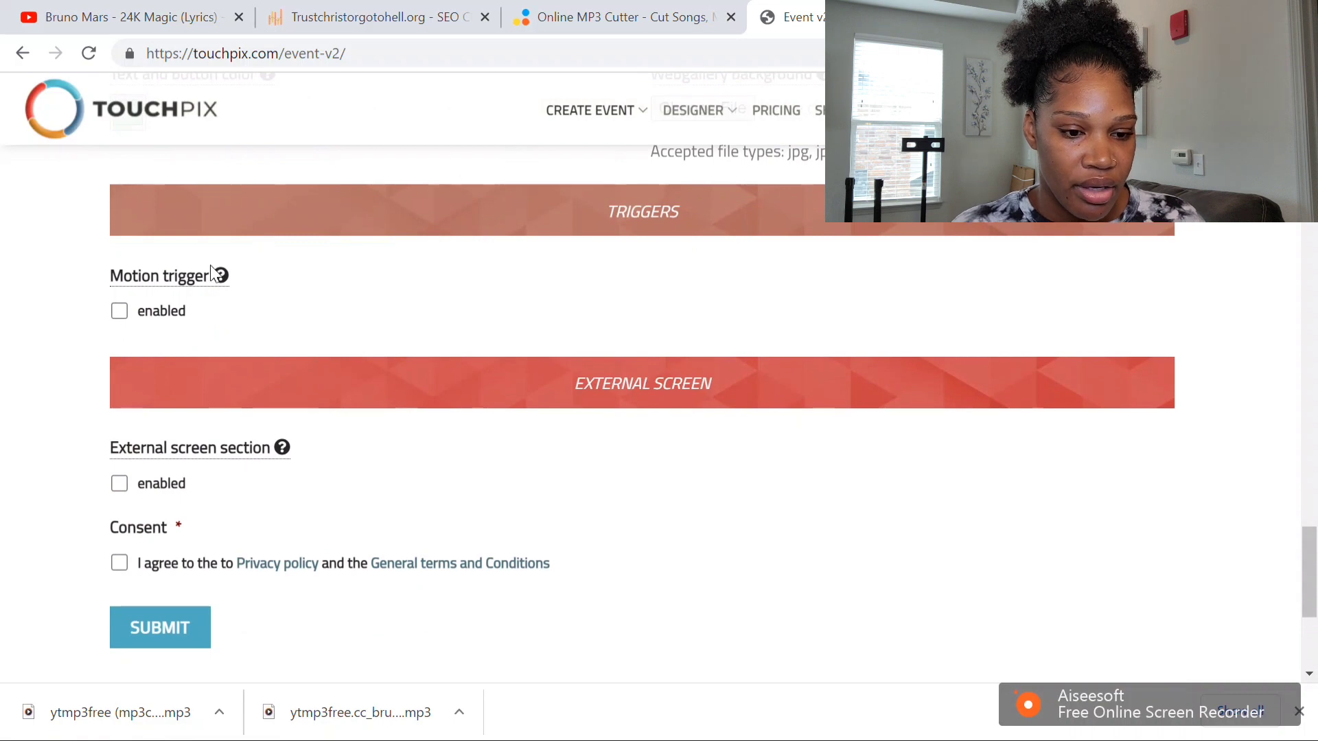
# Step: Consent to the Privacy policy and Terms, then submit the event
pyautogui.moveTo(221, 275)
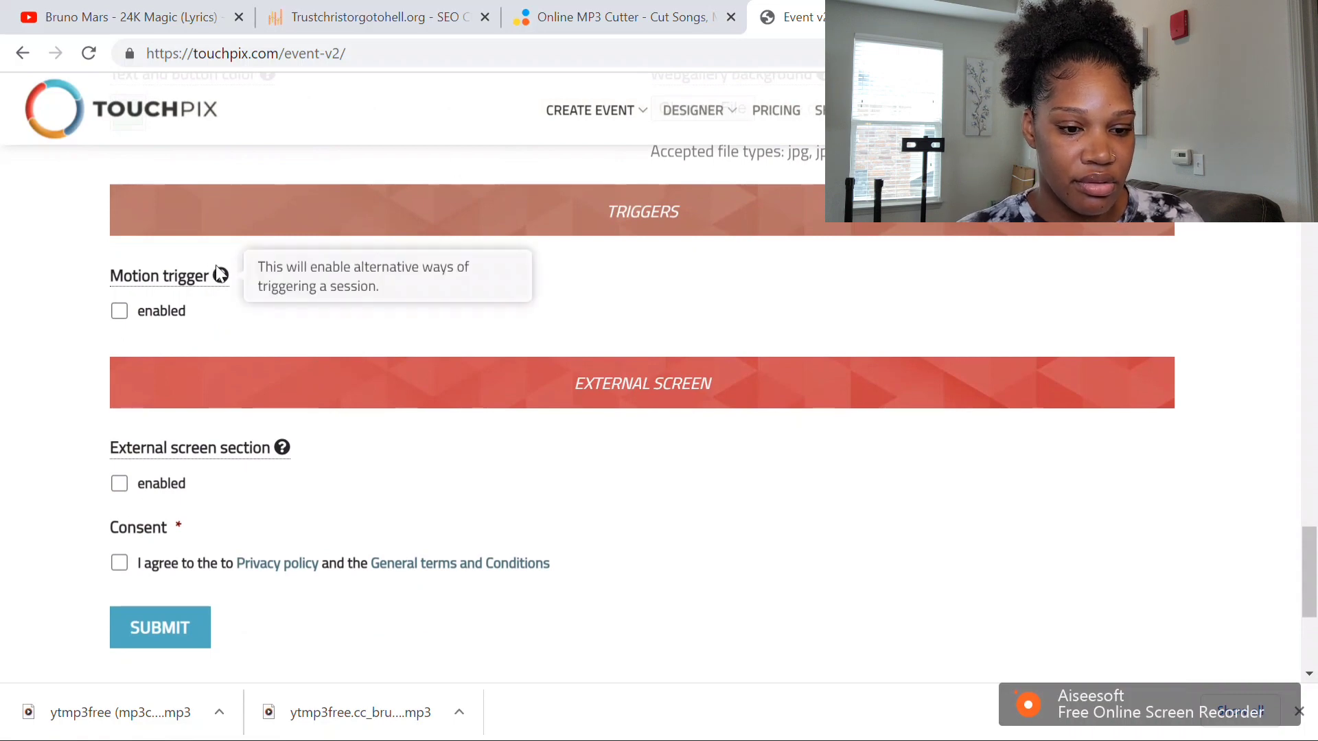
pyautogui.scroll(-2, 220, 275)
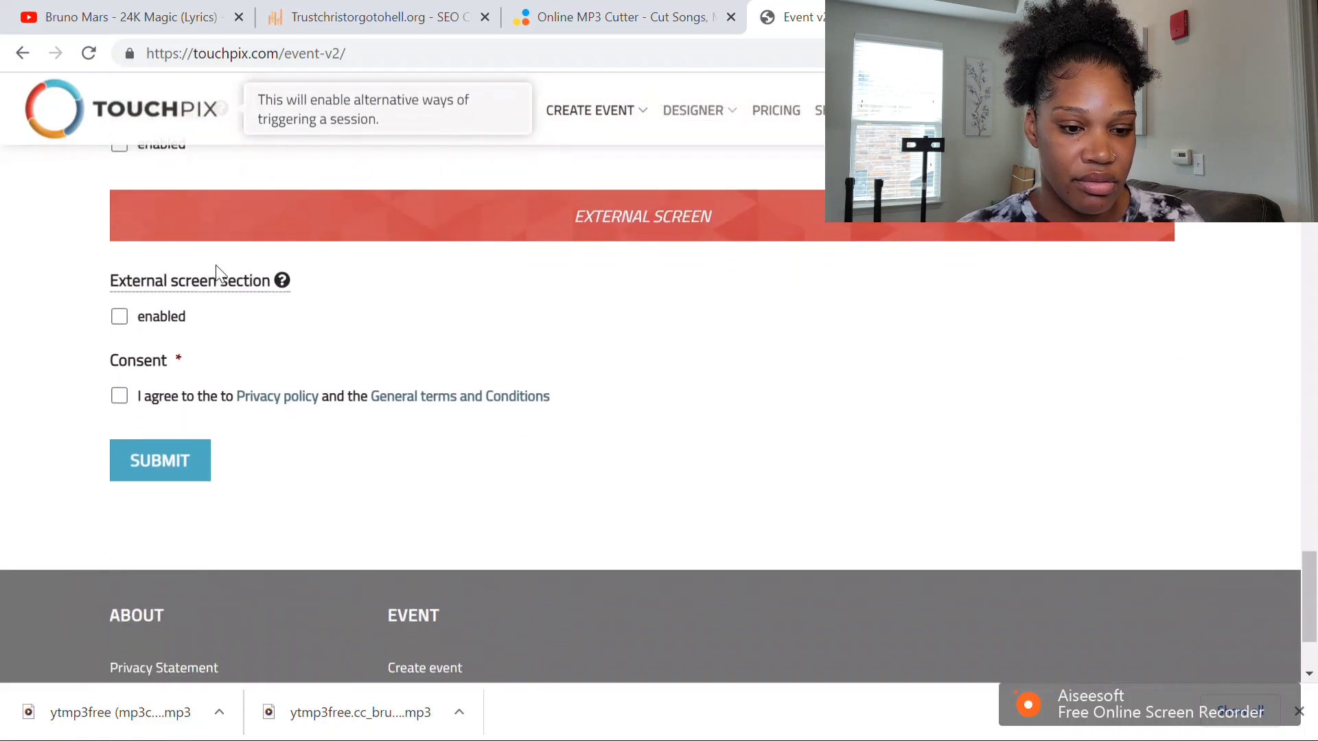
pyautogui.click(120, 394)
pyautogui.click(163, 459)
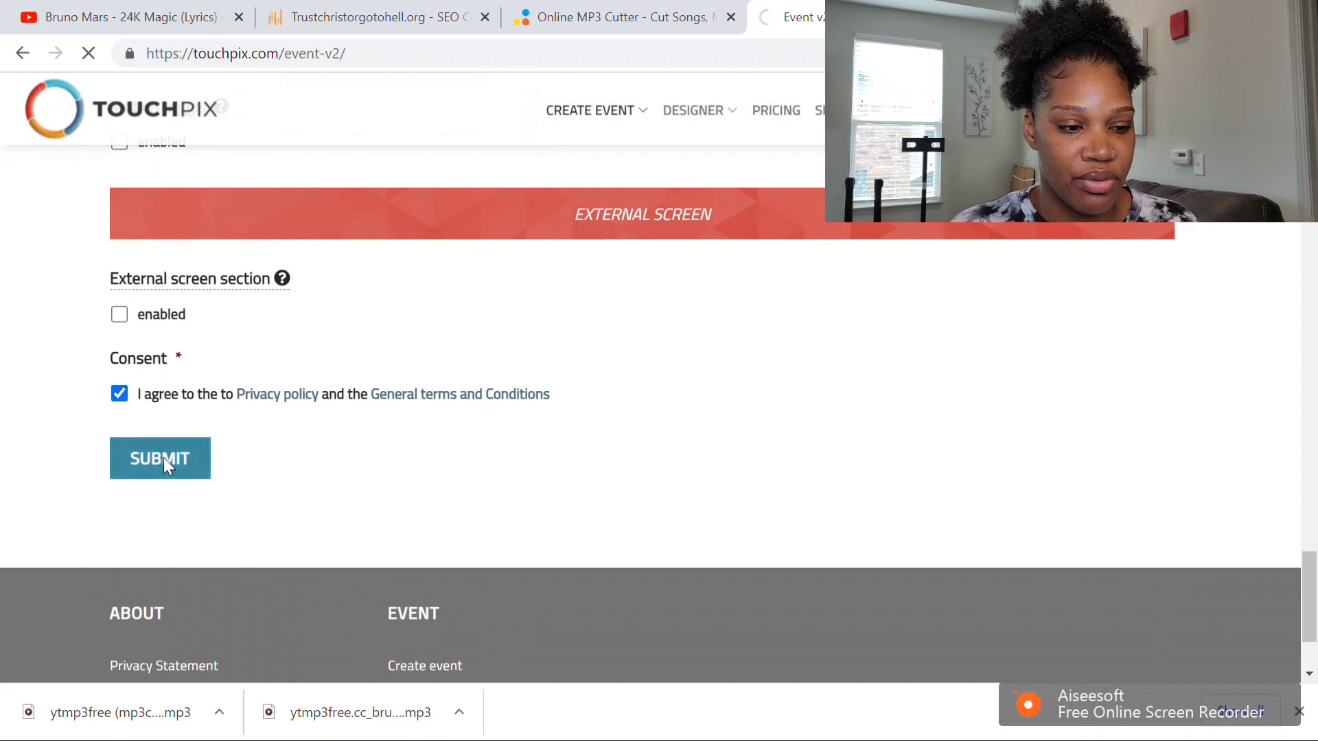